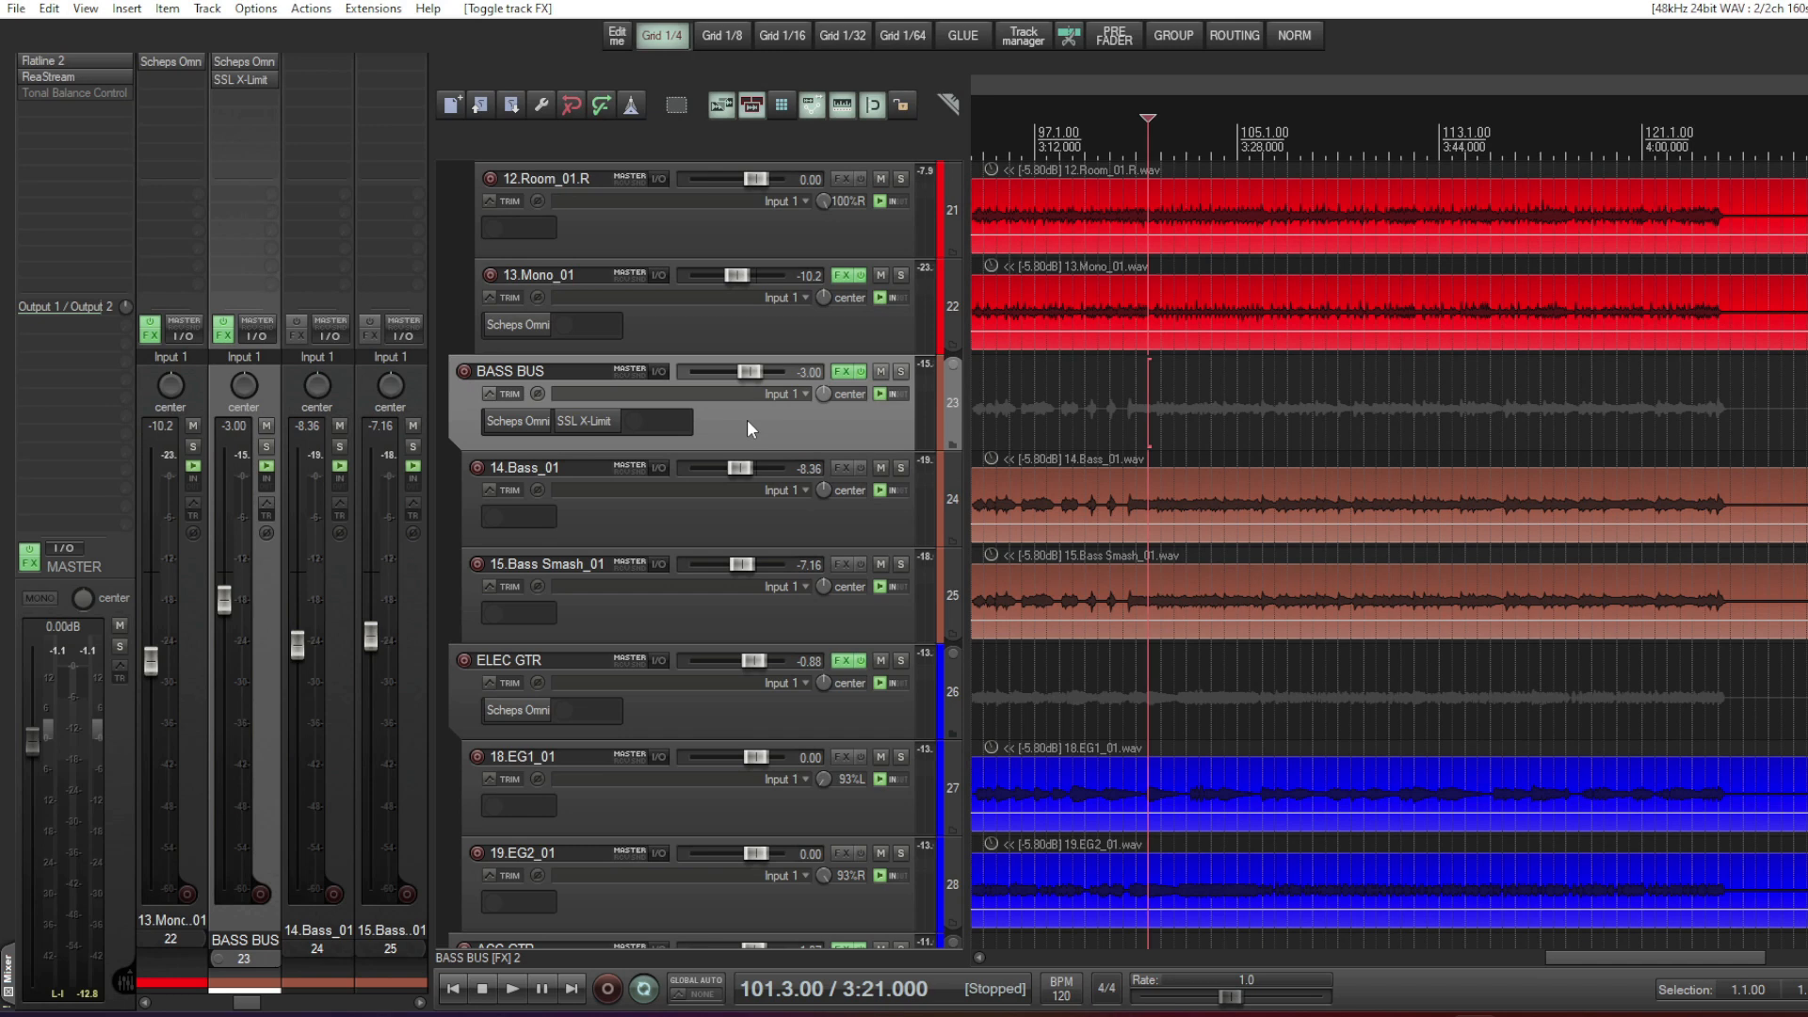
left_click(835, 524)
left_click(829, 613)
left_click(828, 521)
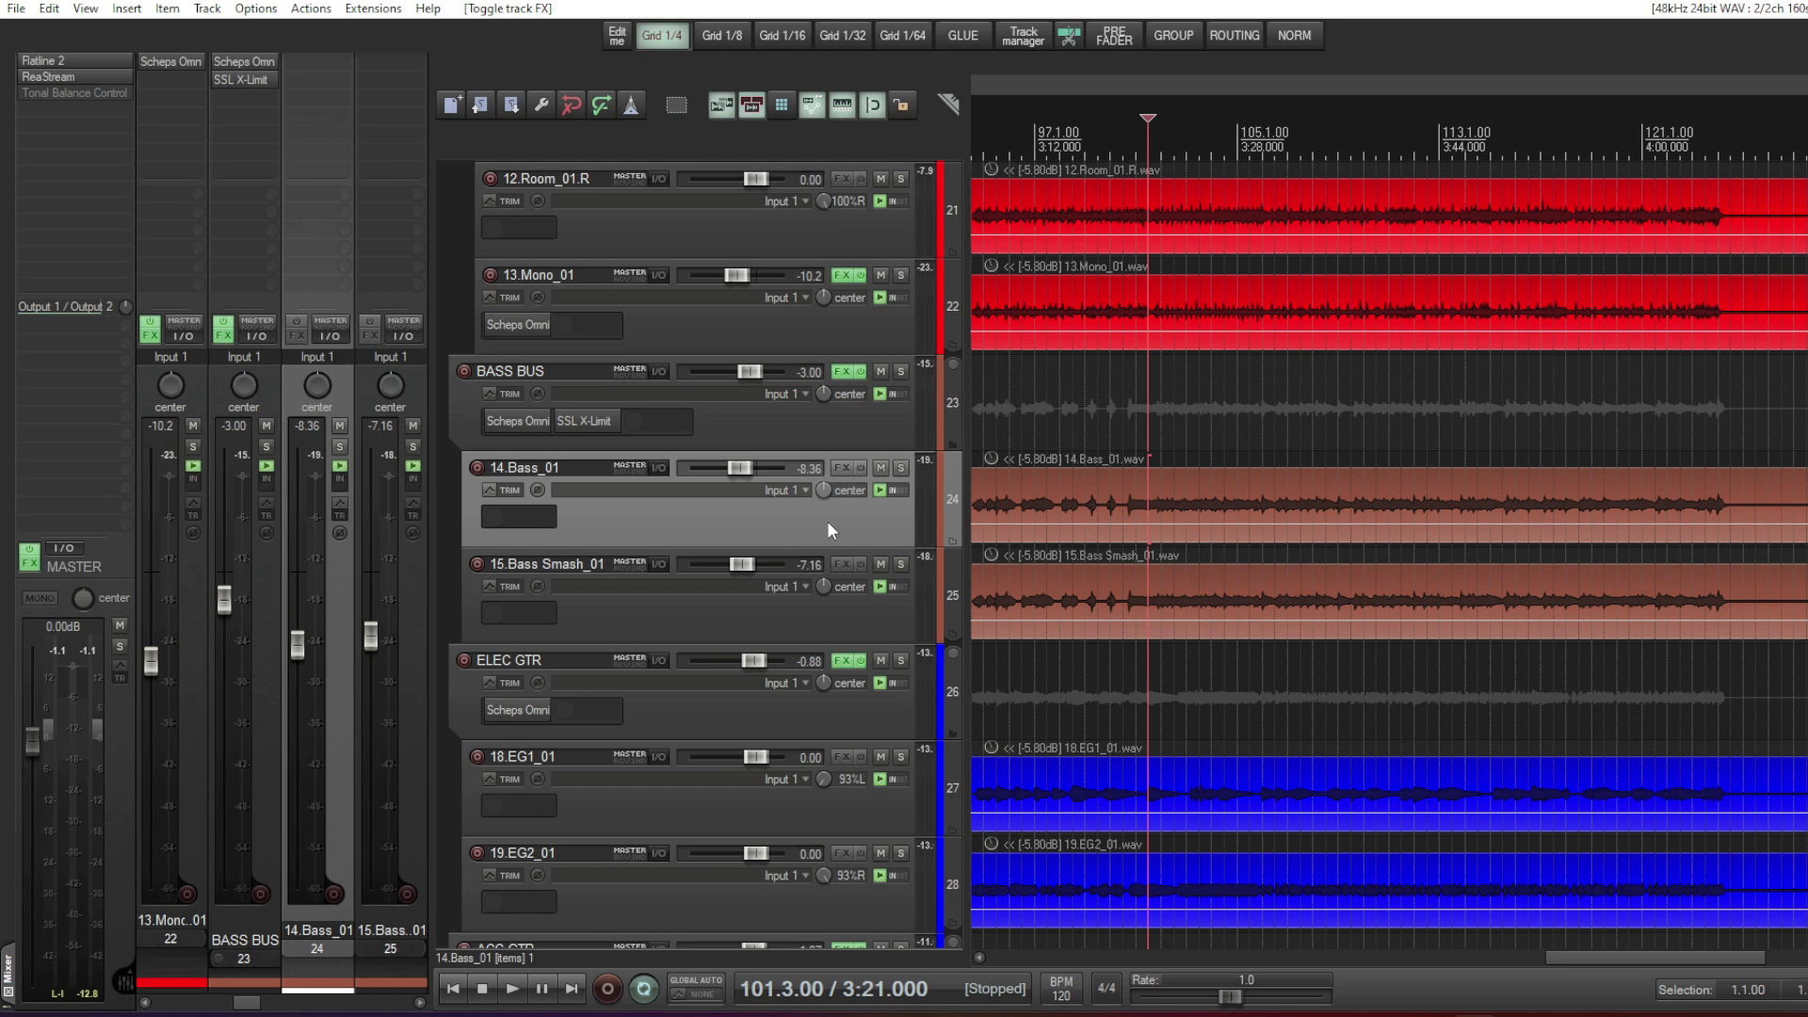
left_click(704, 617)
left_click(657, 528)
left_click(663, 600)
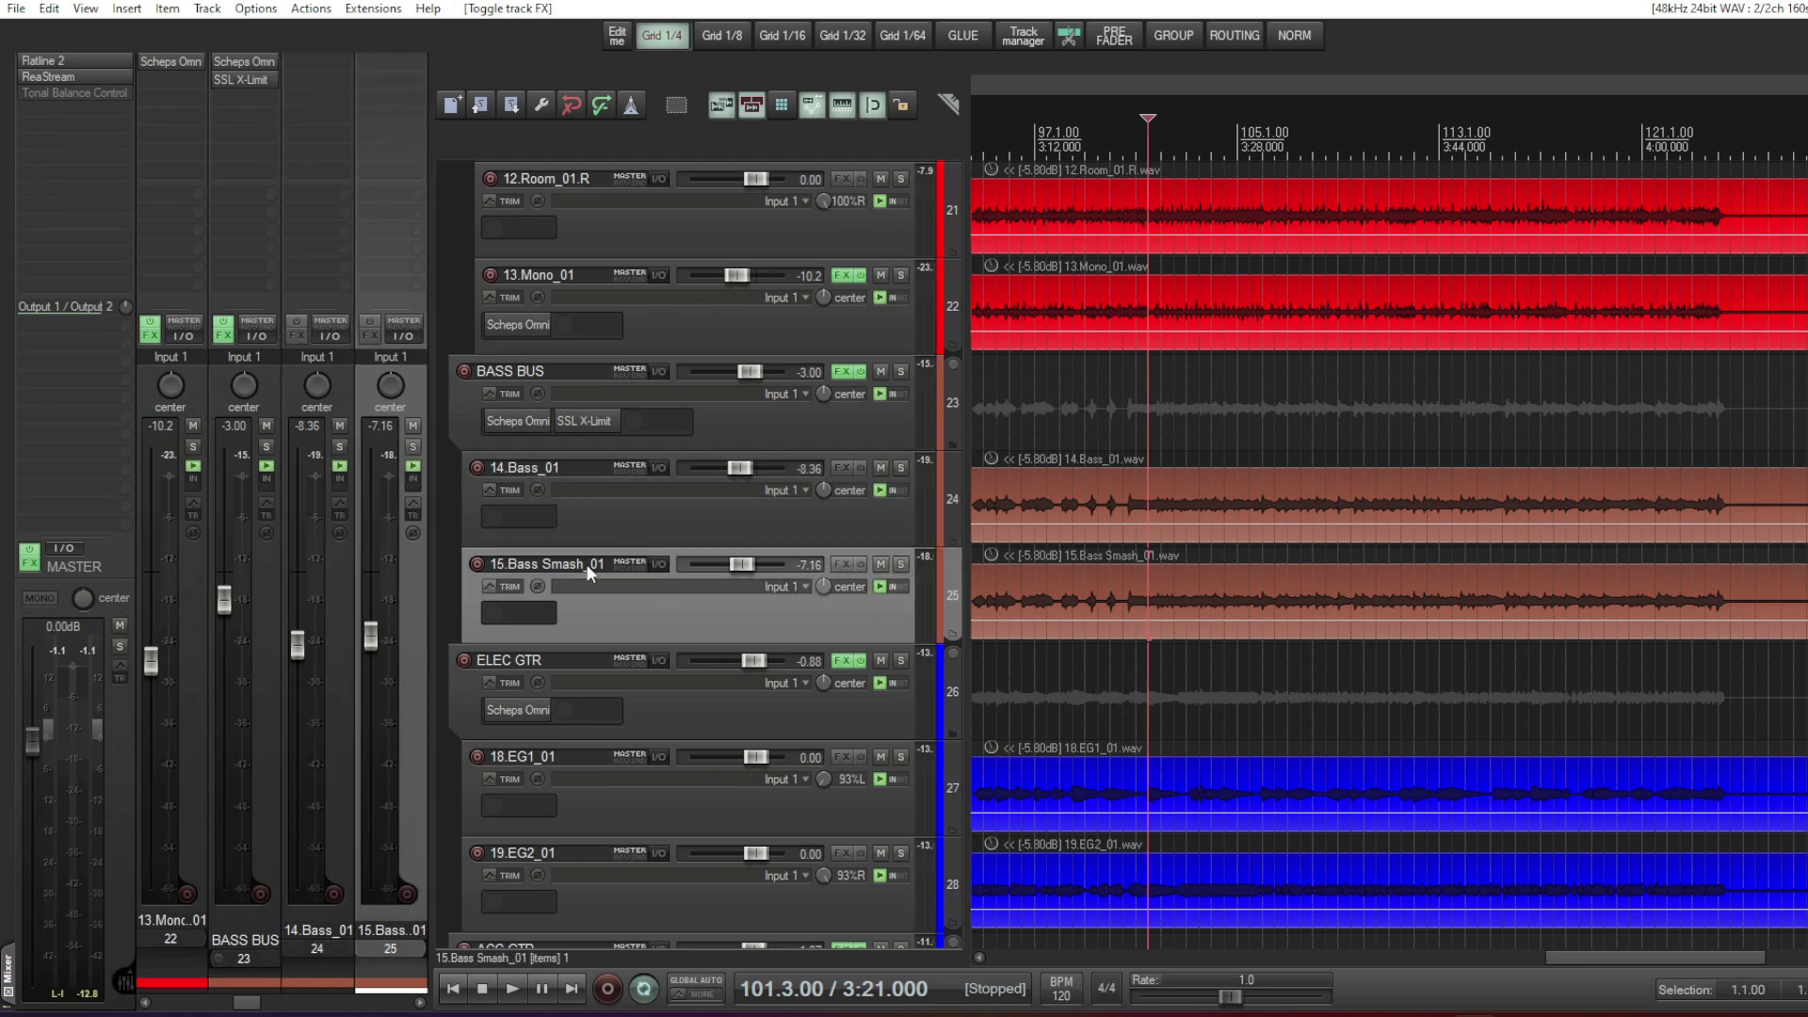
left_click(614, 519)
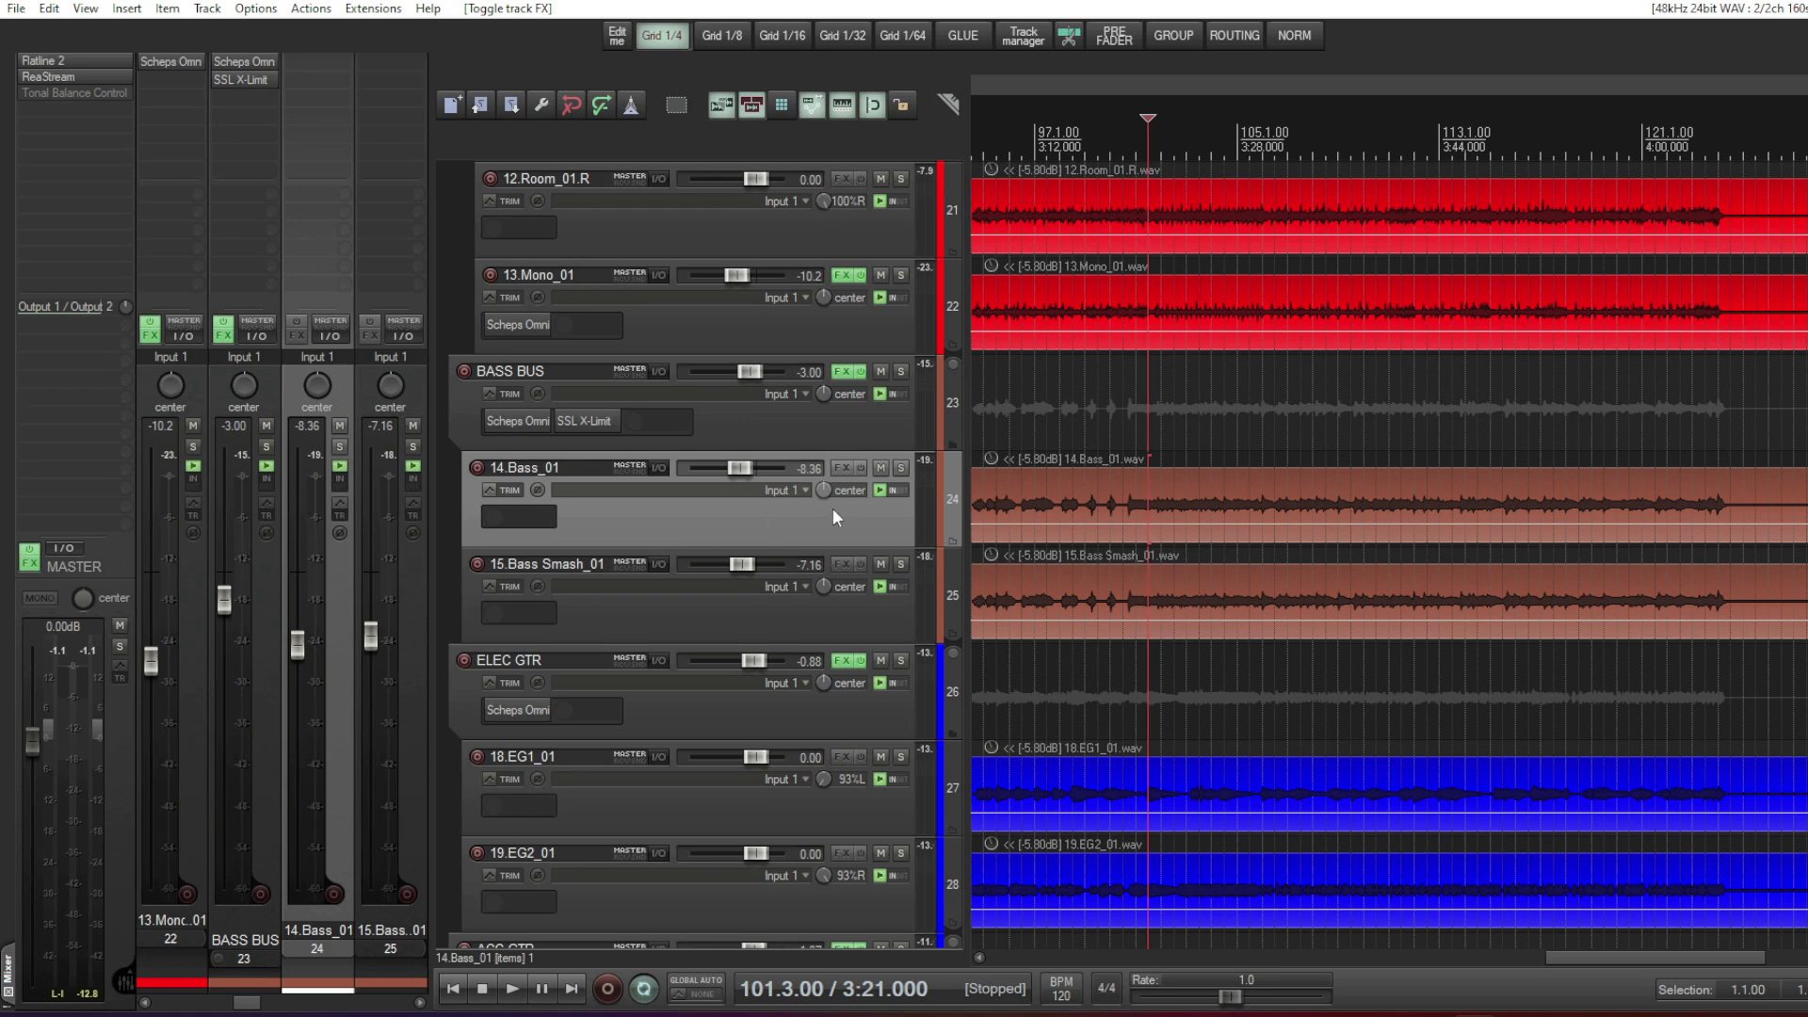
- Bypass the BASS BUS effects, solo the 14.Bass_01 track and play it back
left_click(859, 371)
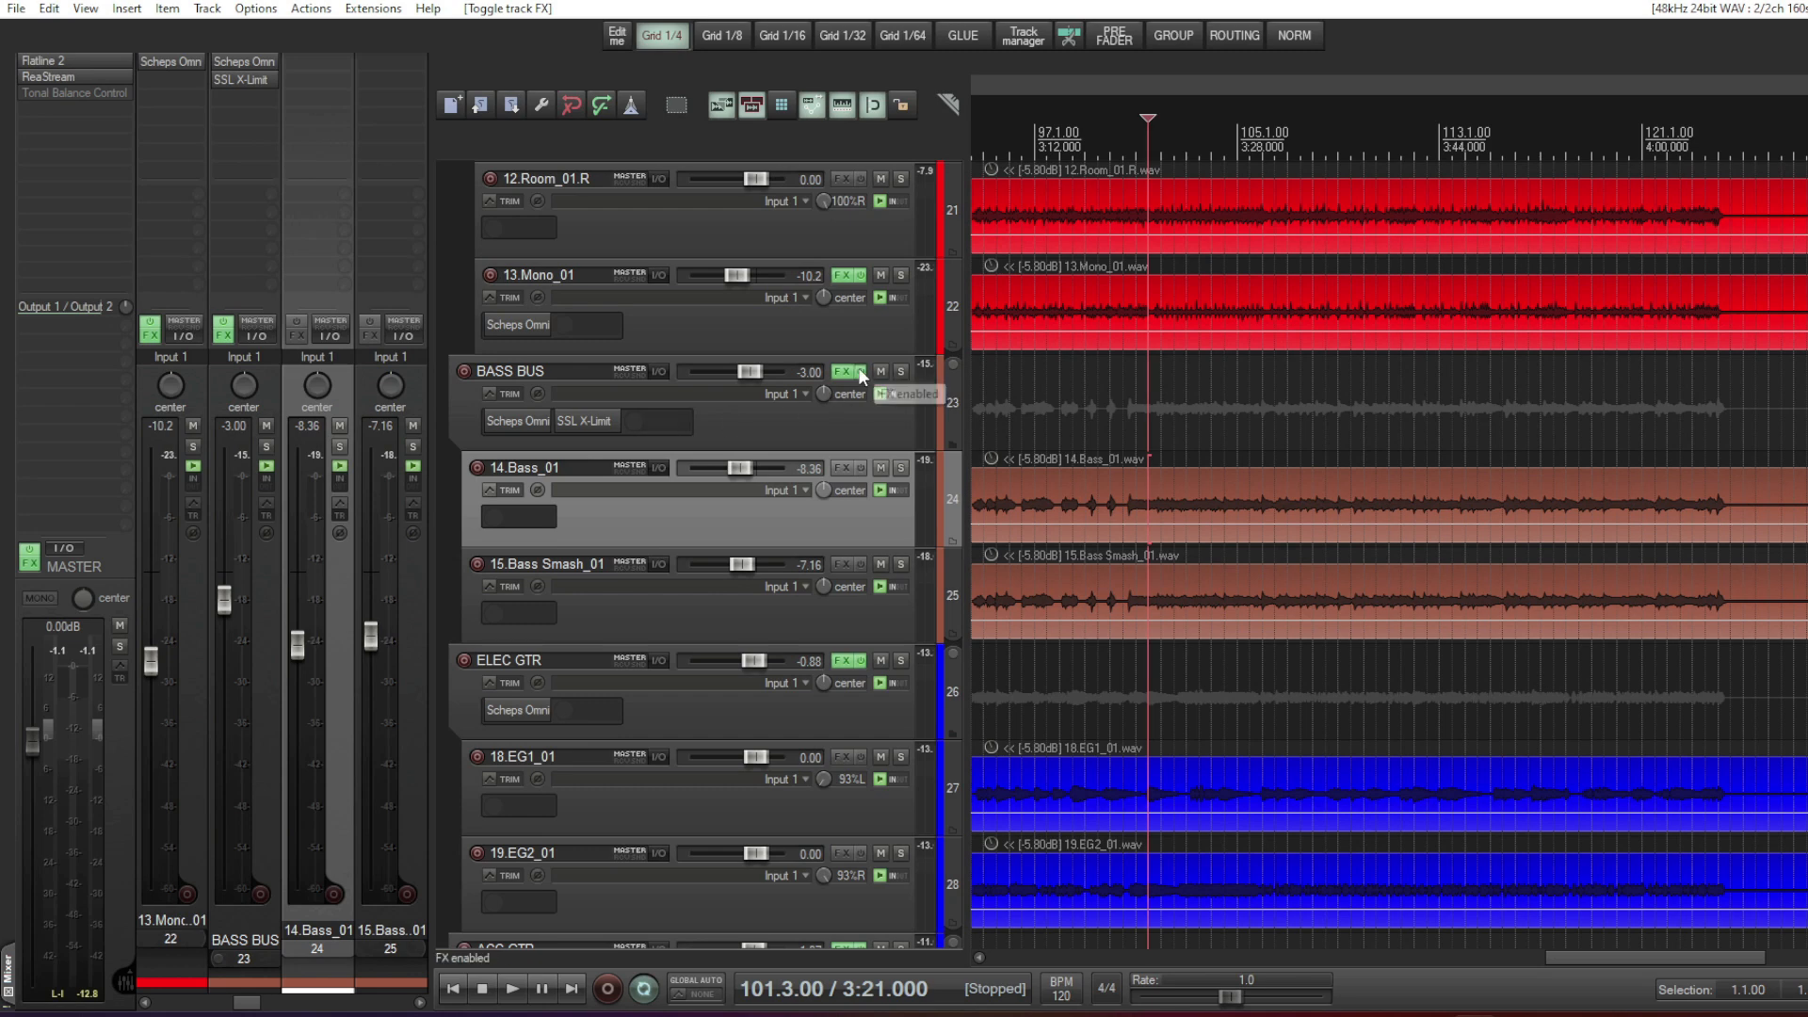
left_click(901, 467)
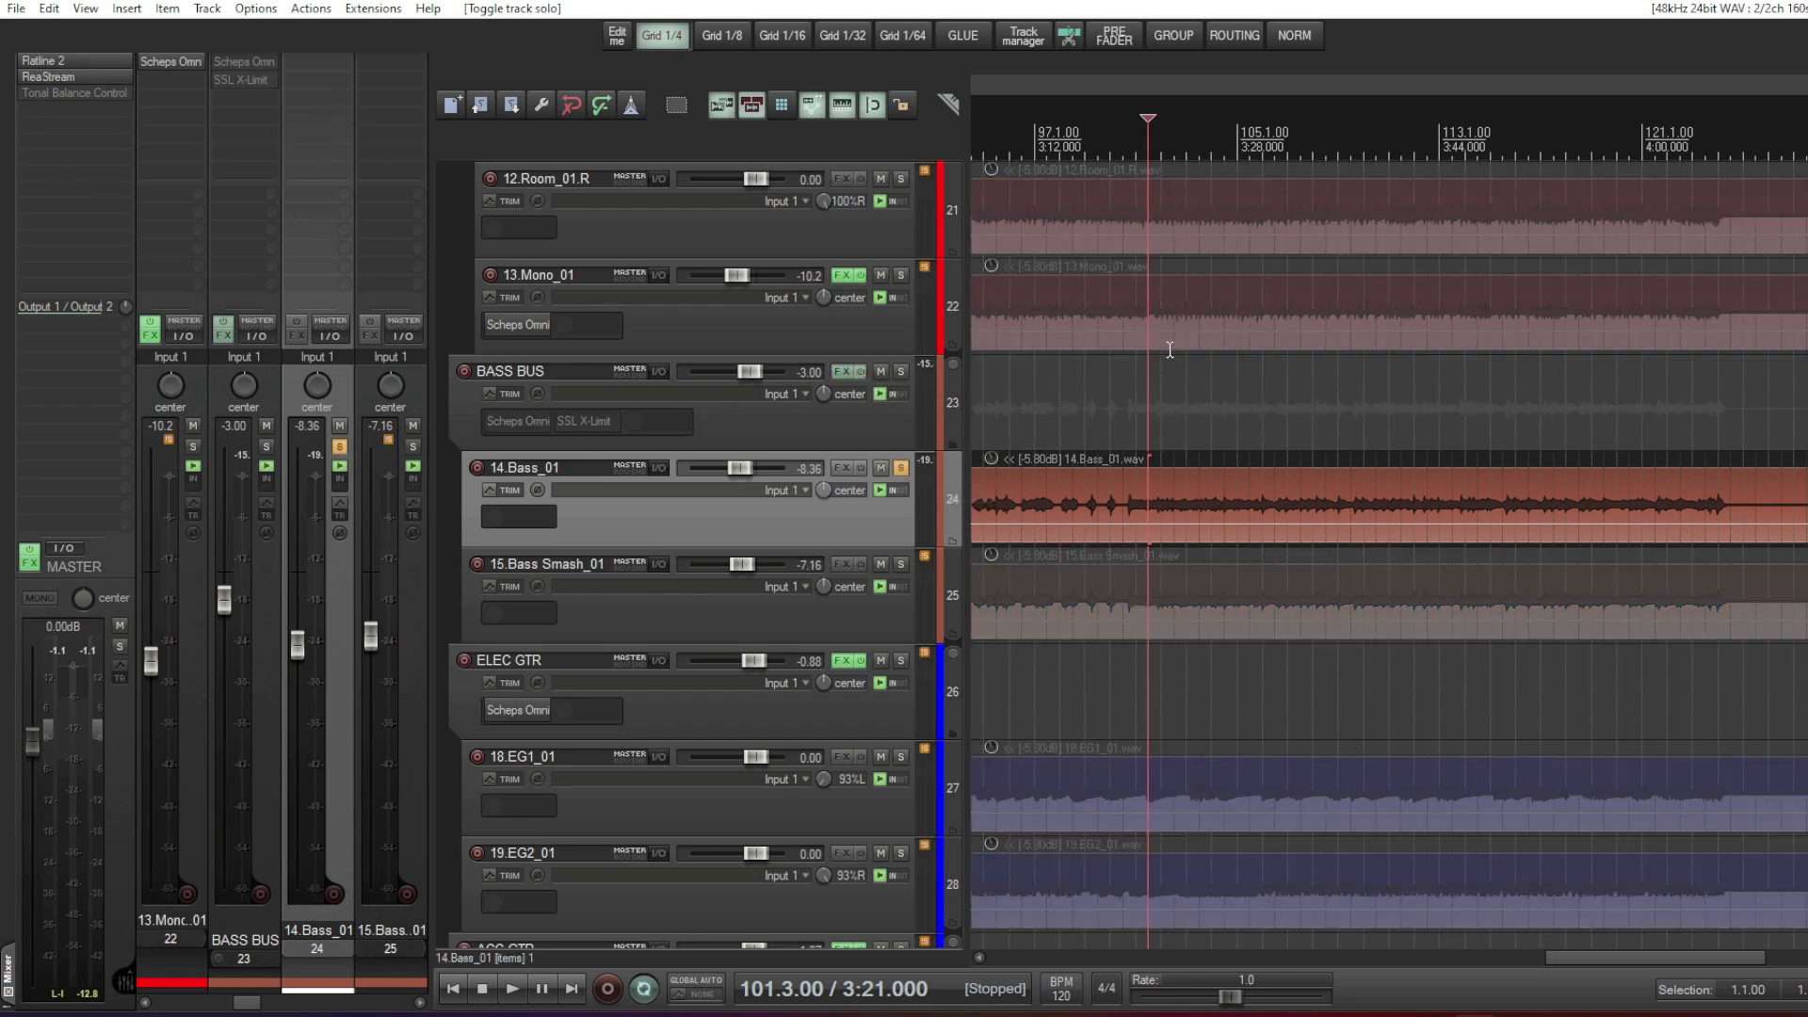
key("space")
- Raise the 14.Bass_01 volume to +6.33 dB and back to -8.37 dB during playback, ending with playback stopped and the track unsoloed
left_click_drag(297, 645, 301, 514)
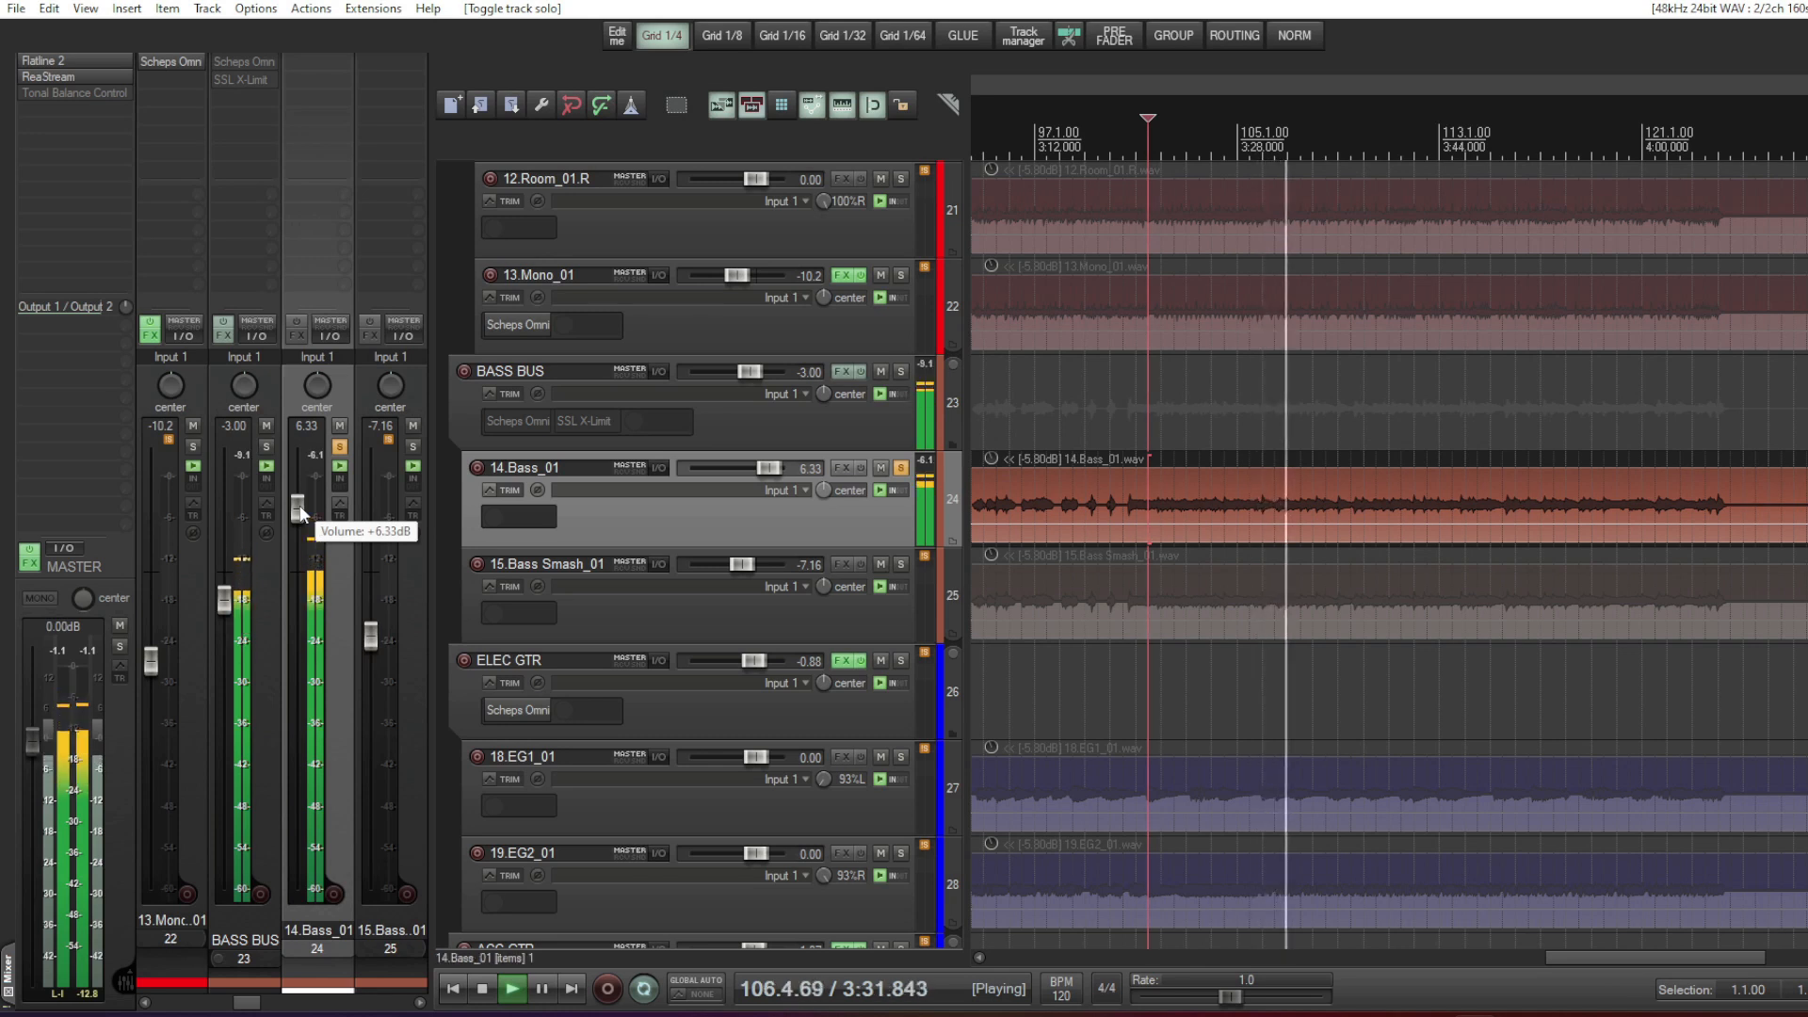
left_click_drag(301, 514, 298, 645)
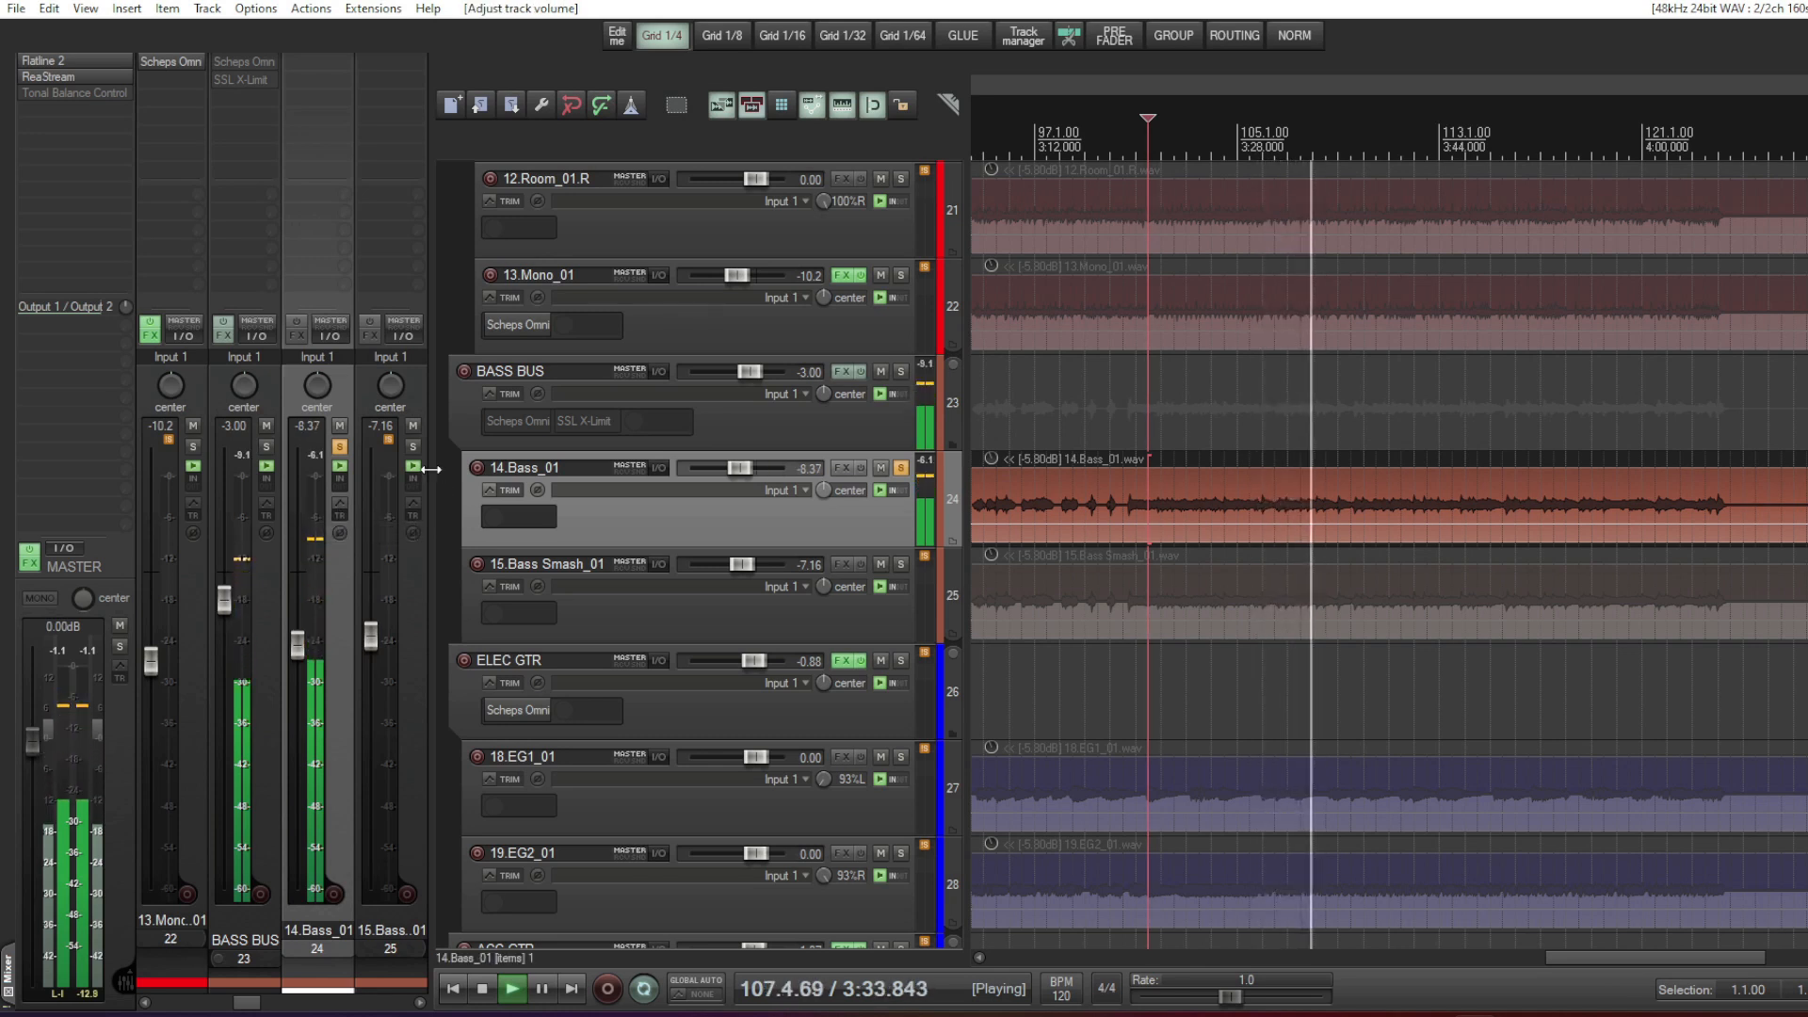
key("space")
left_click(340, 446)
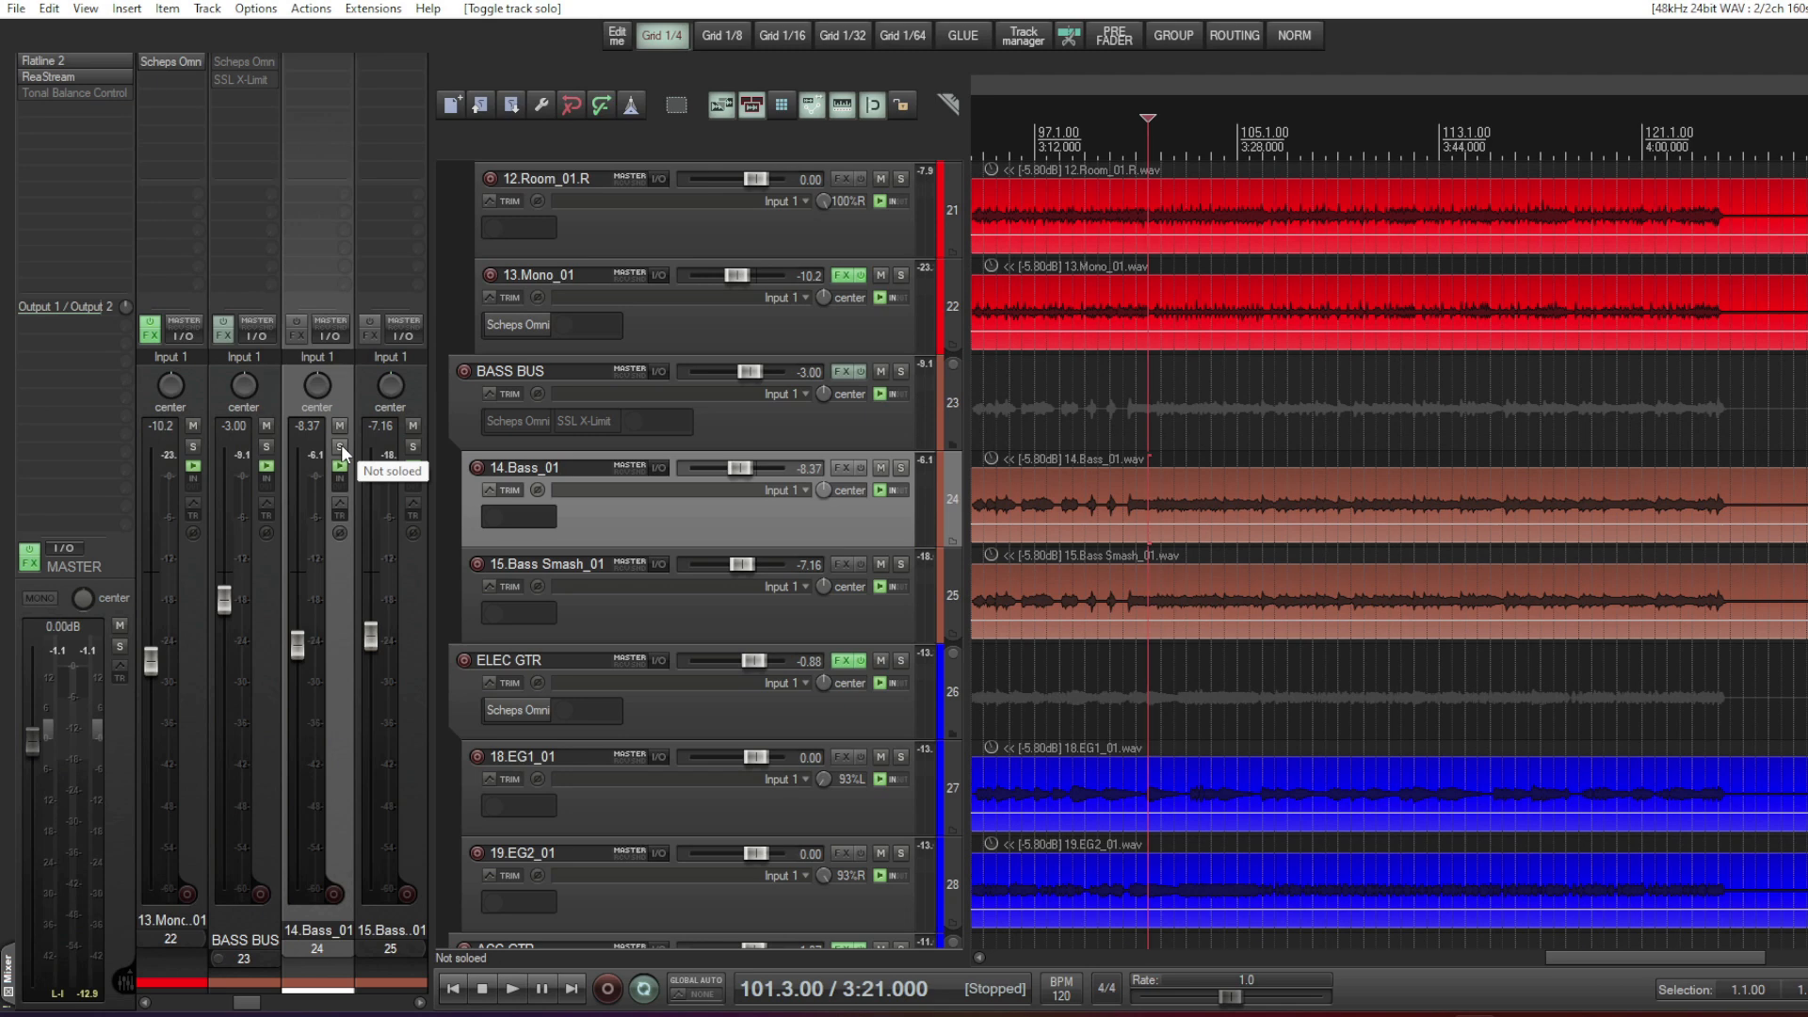
left_click(702, 612)
left_click(682, 523)
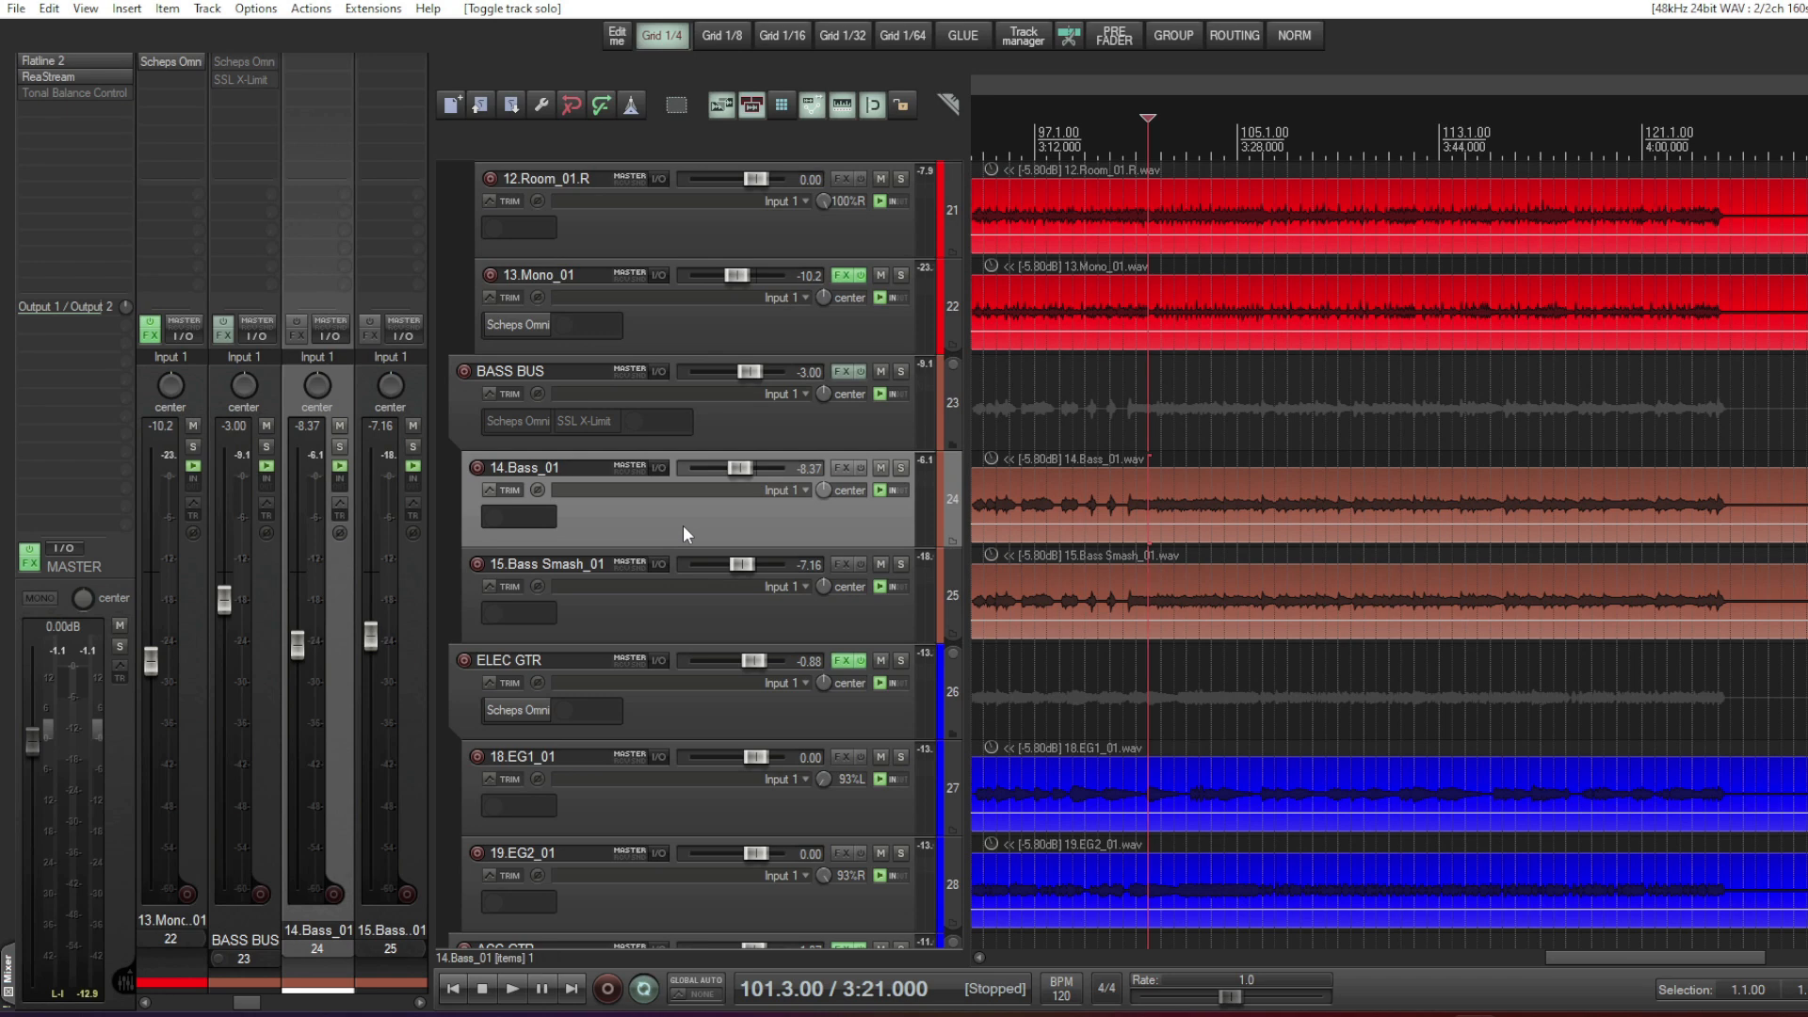
left_click(699, 589)
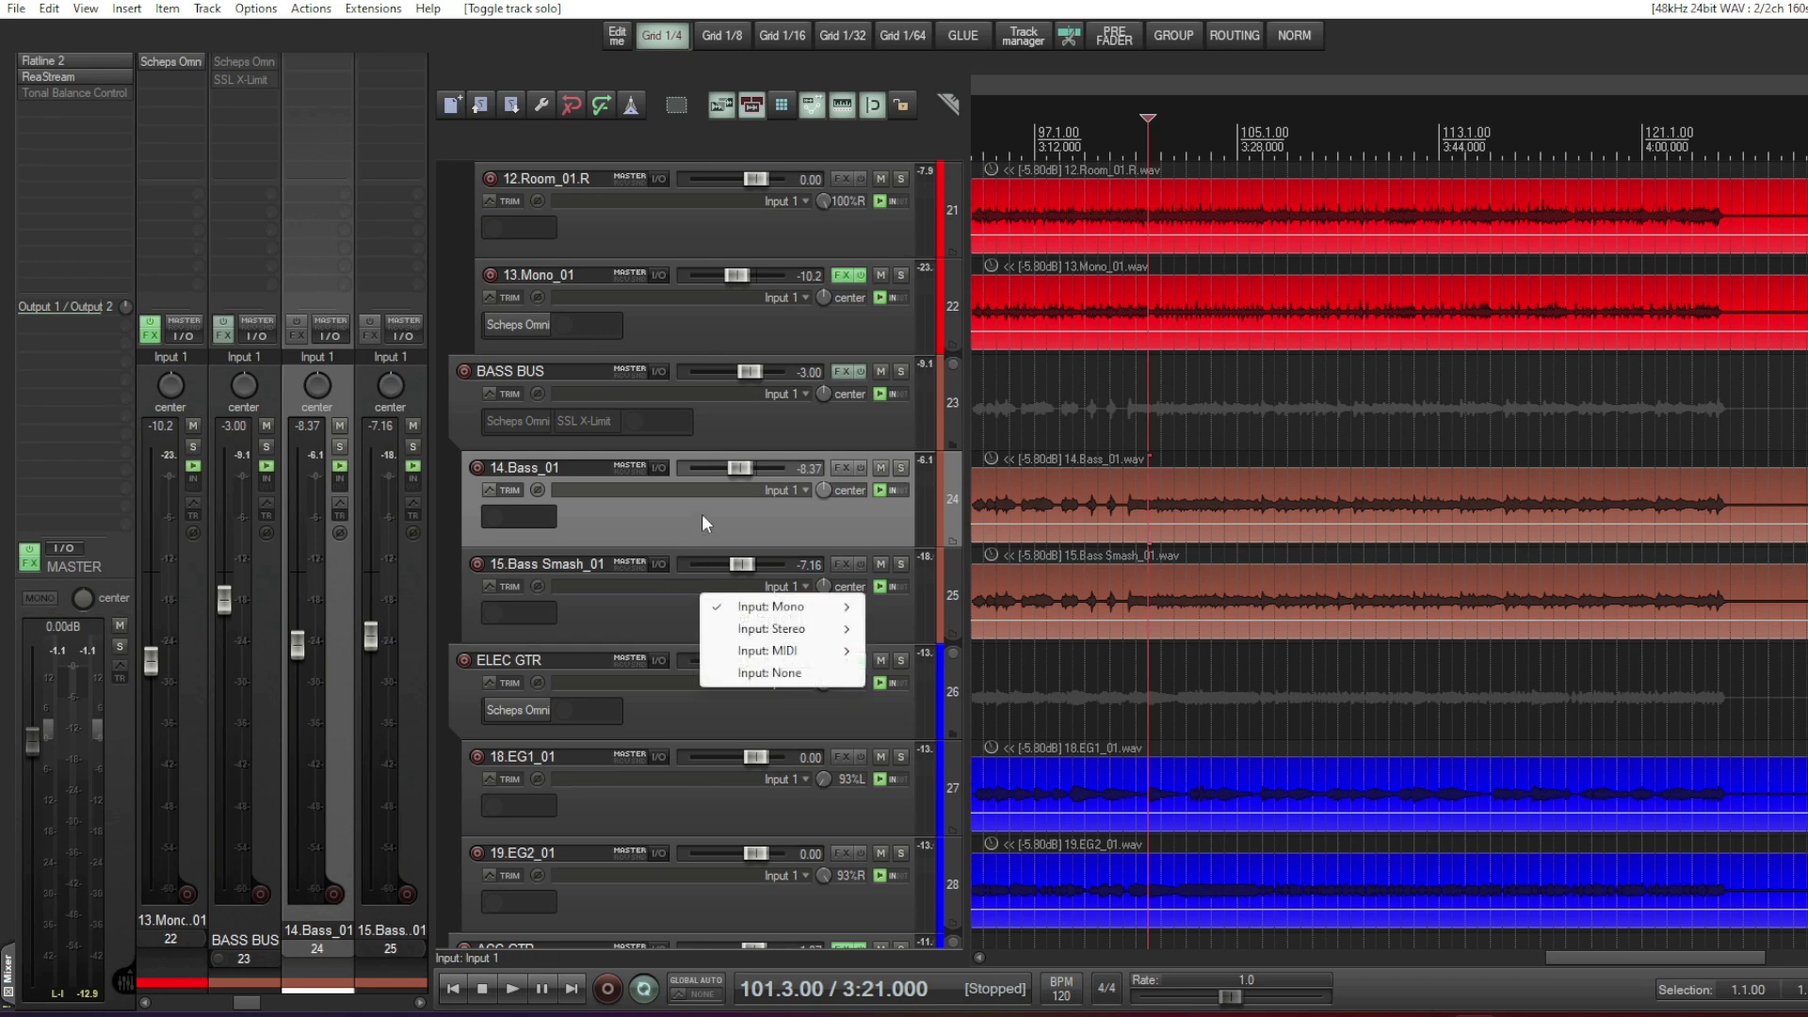
left_click(652, 612)
- Re-enable the effects on the BASS BUS track and close its Scheps Omni Channel window
left_click(799, 424)
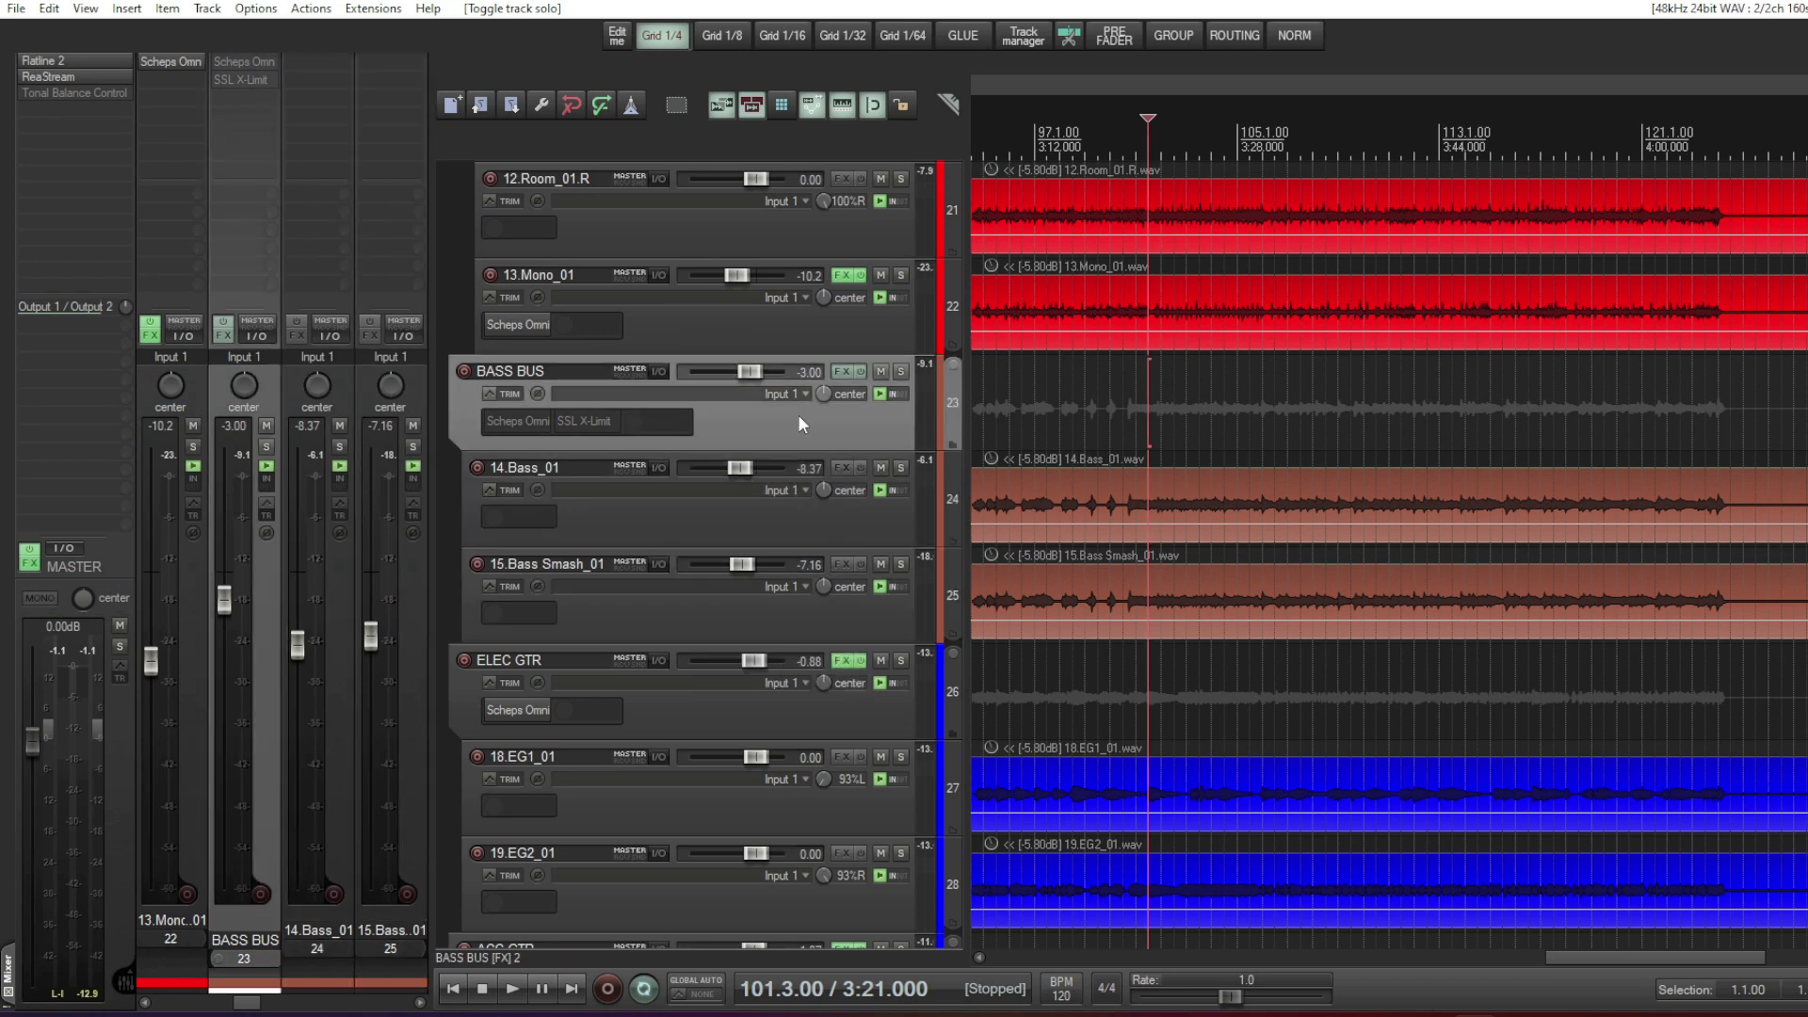
left_click(859, 369)
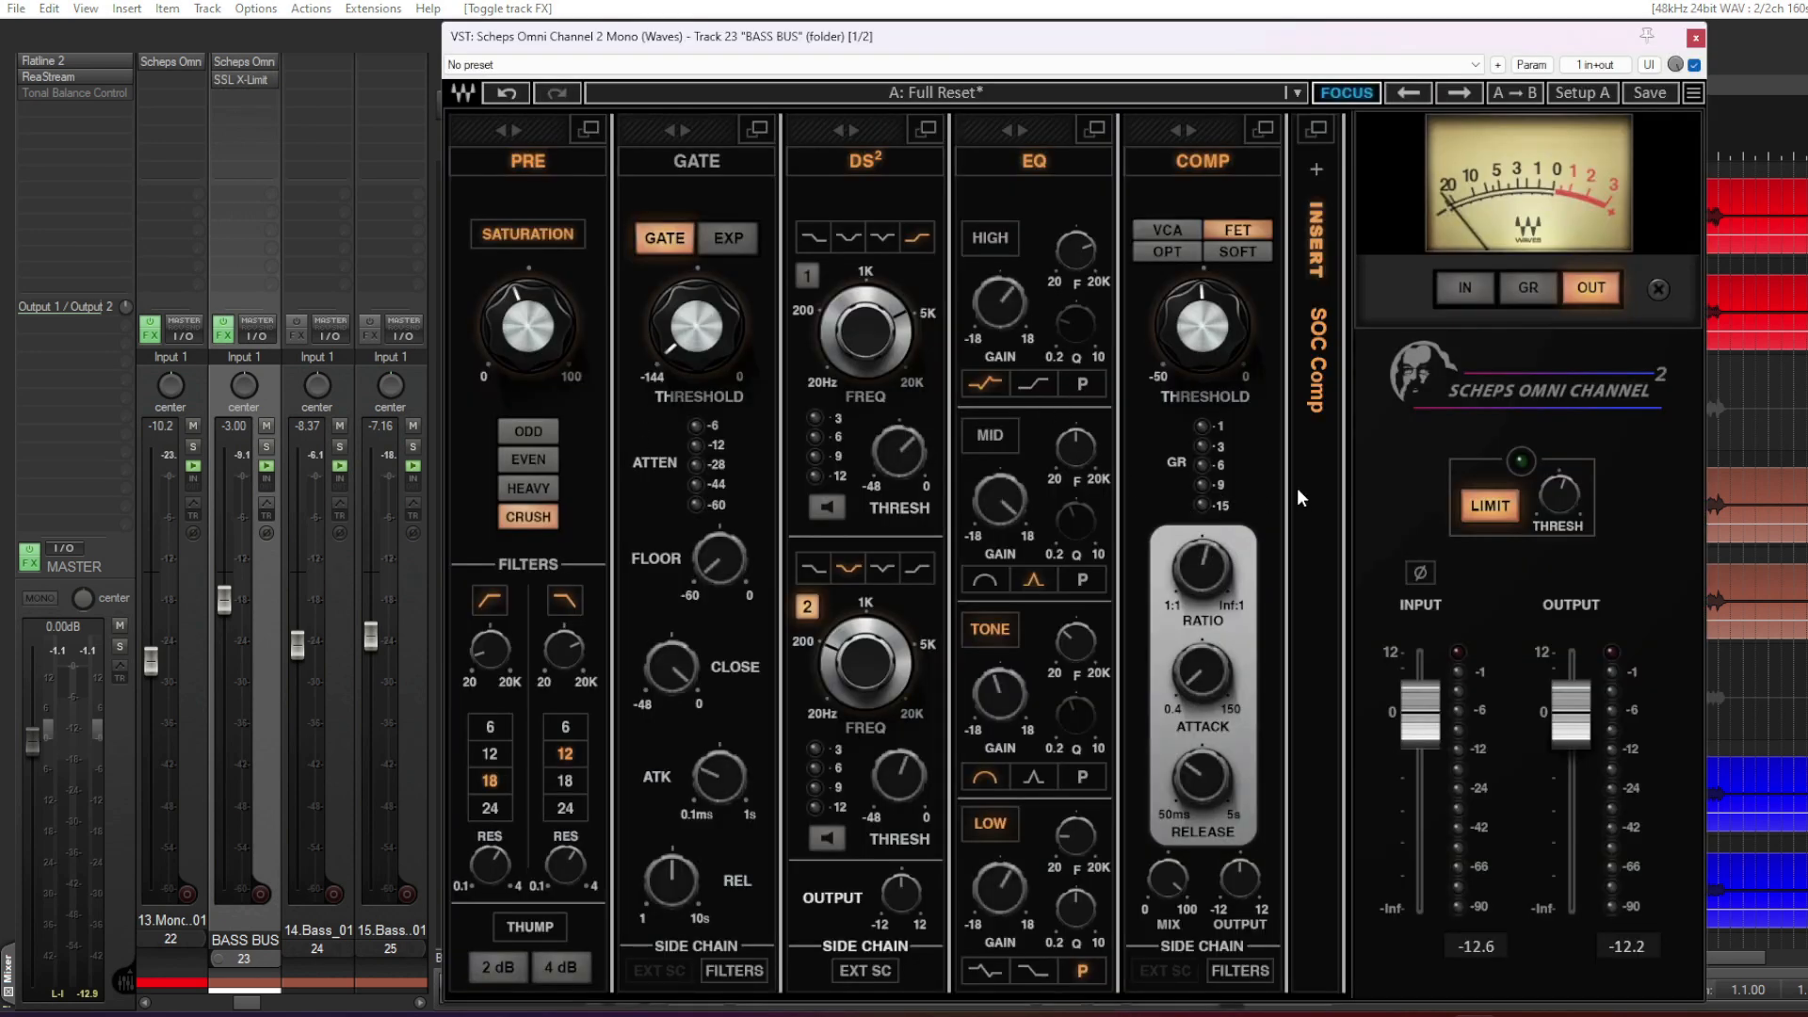
left_click(1694, 38)
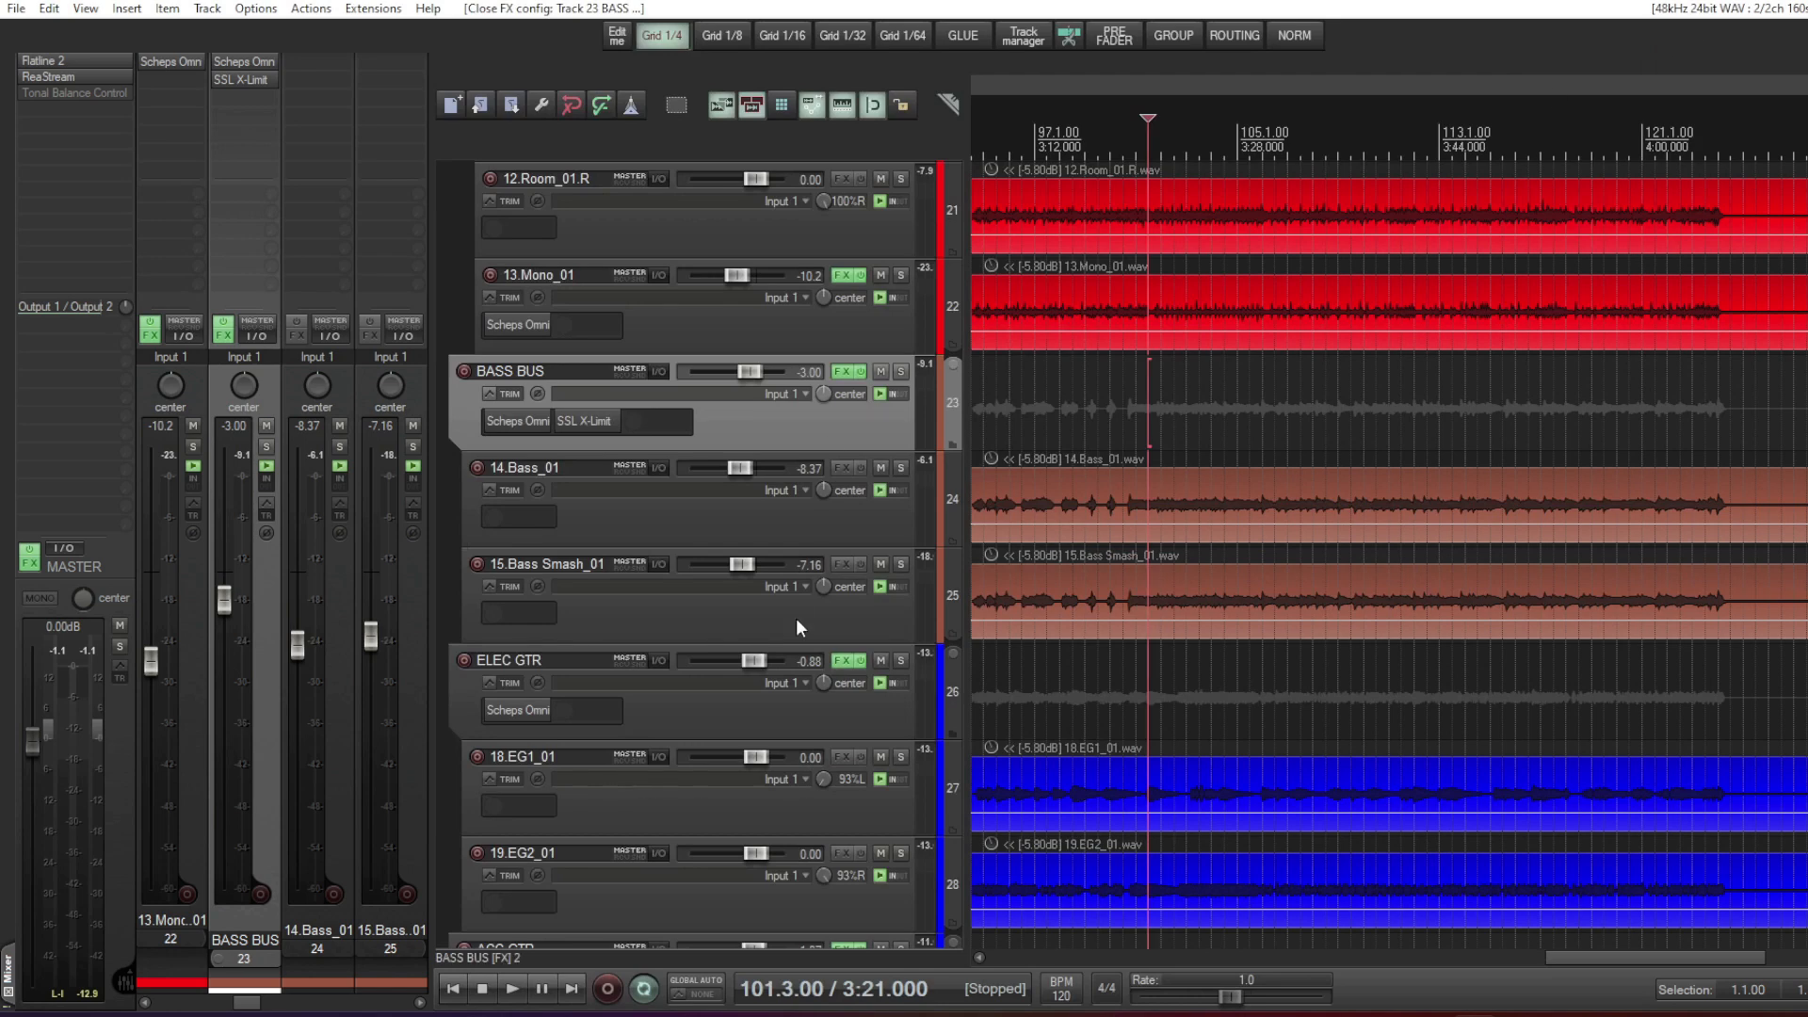
left_click(580, 530)
left_click(589, 581)
left_click(605, 533)
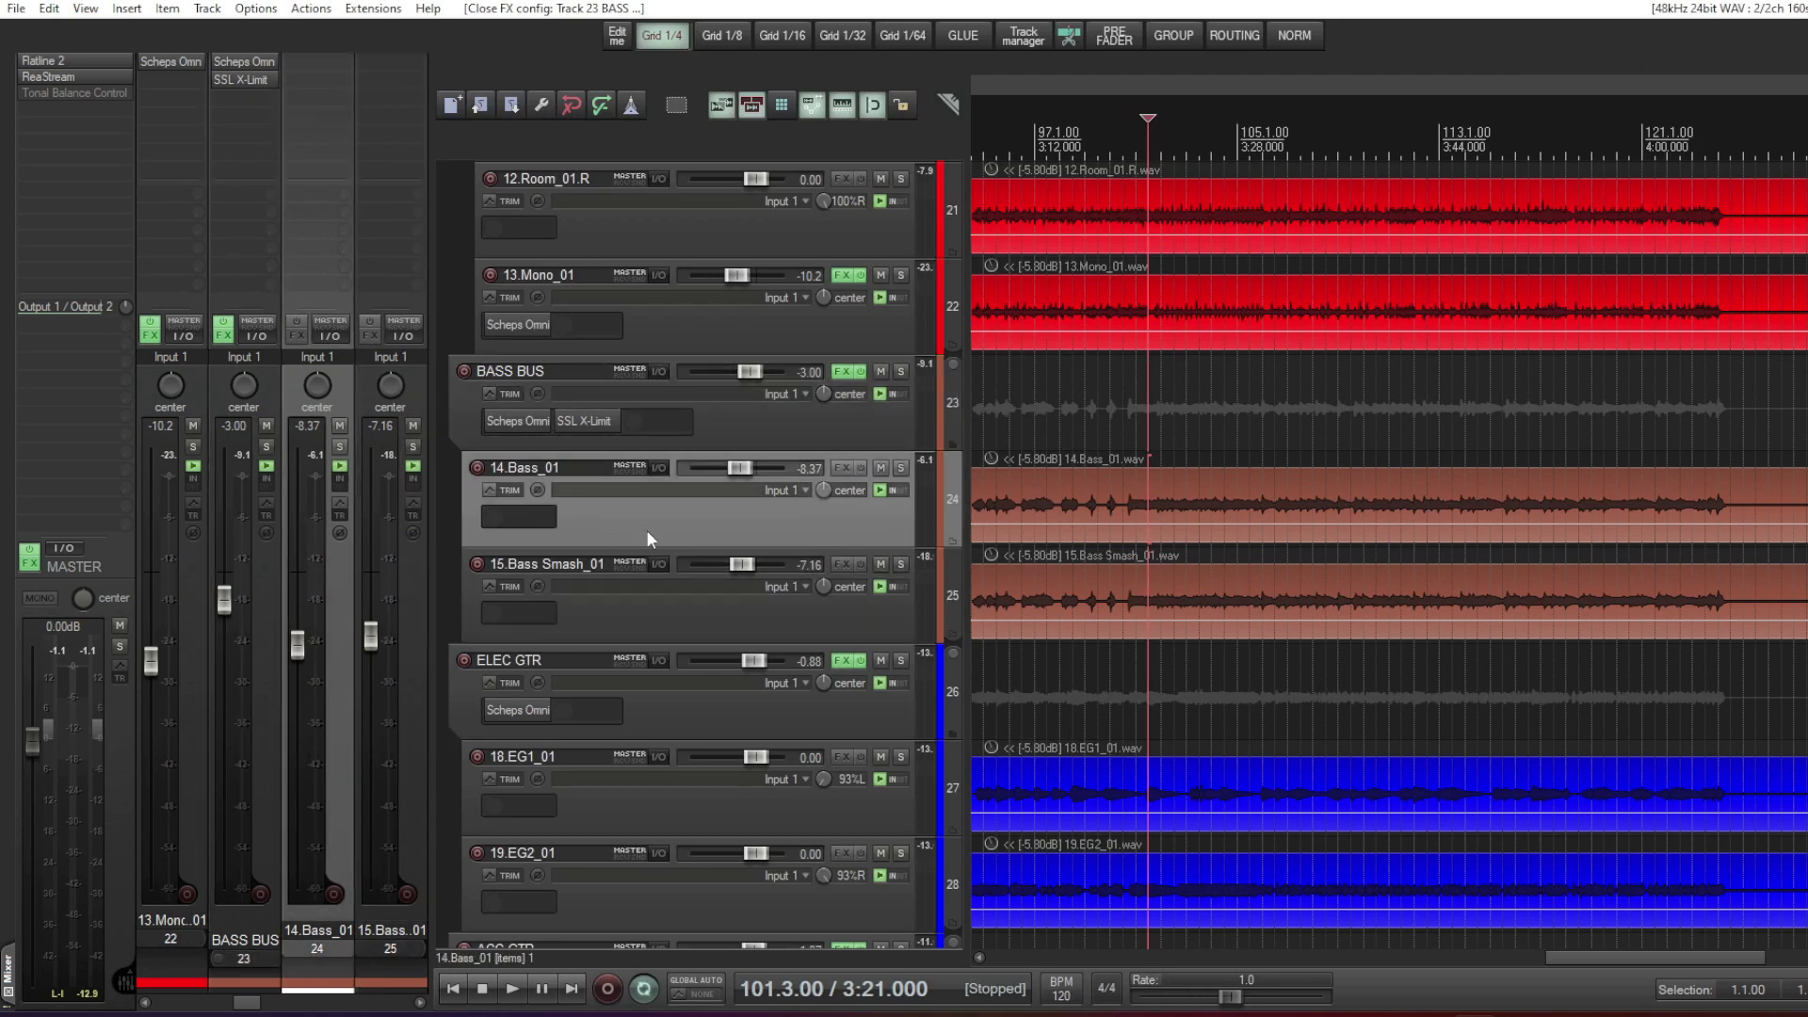
- Open Scheps Omni Channel on BASS BUS and examine its saturation, high- and low-pass filter, and mid EQ settings
double_click(731, 416)
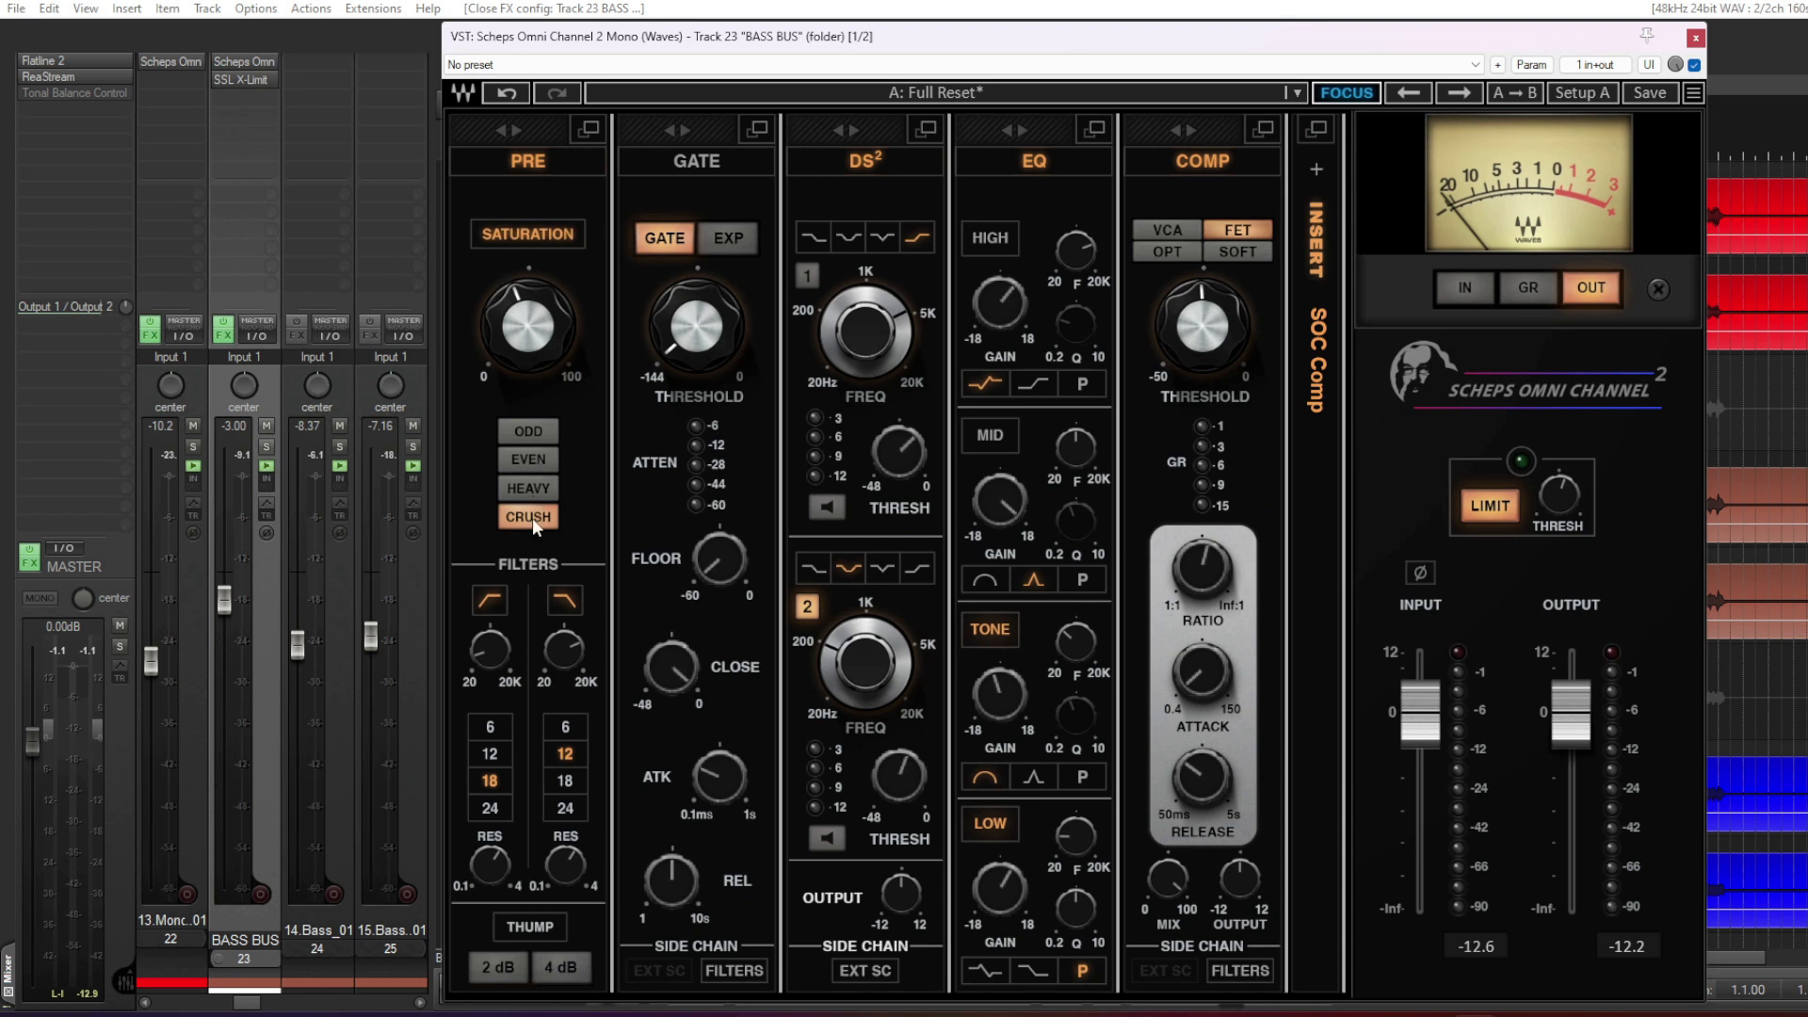
mouse_move(520, 321)
mouse_move(488, 648)
mouse_move(564, 650)
mouse_move(1076, 450)
mouse_move(1007, 505)
mouse_move(1085, 463)
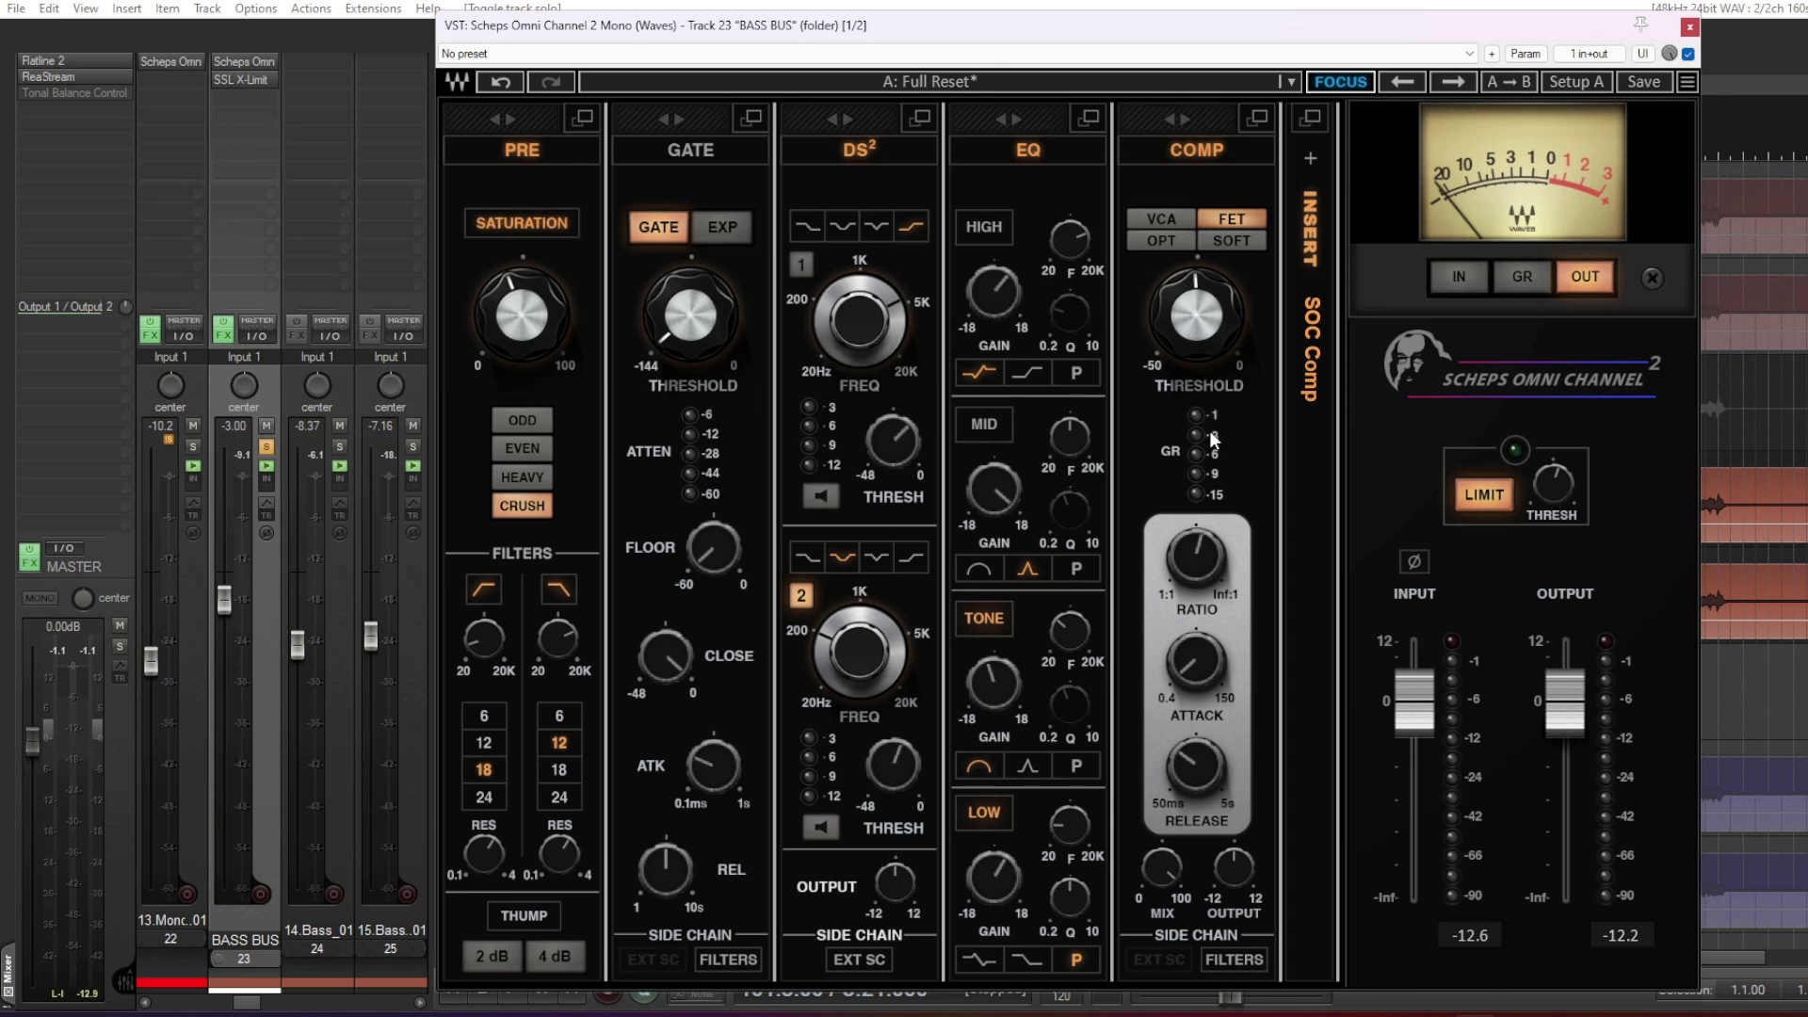
- Play the soloed bass bus and examine the OPT compression in the SOC Comp insert
key("space")
left_click(1309, 117)
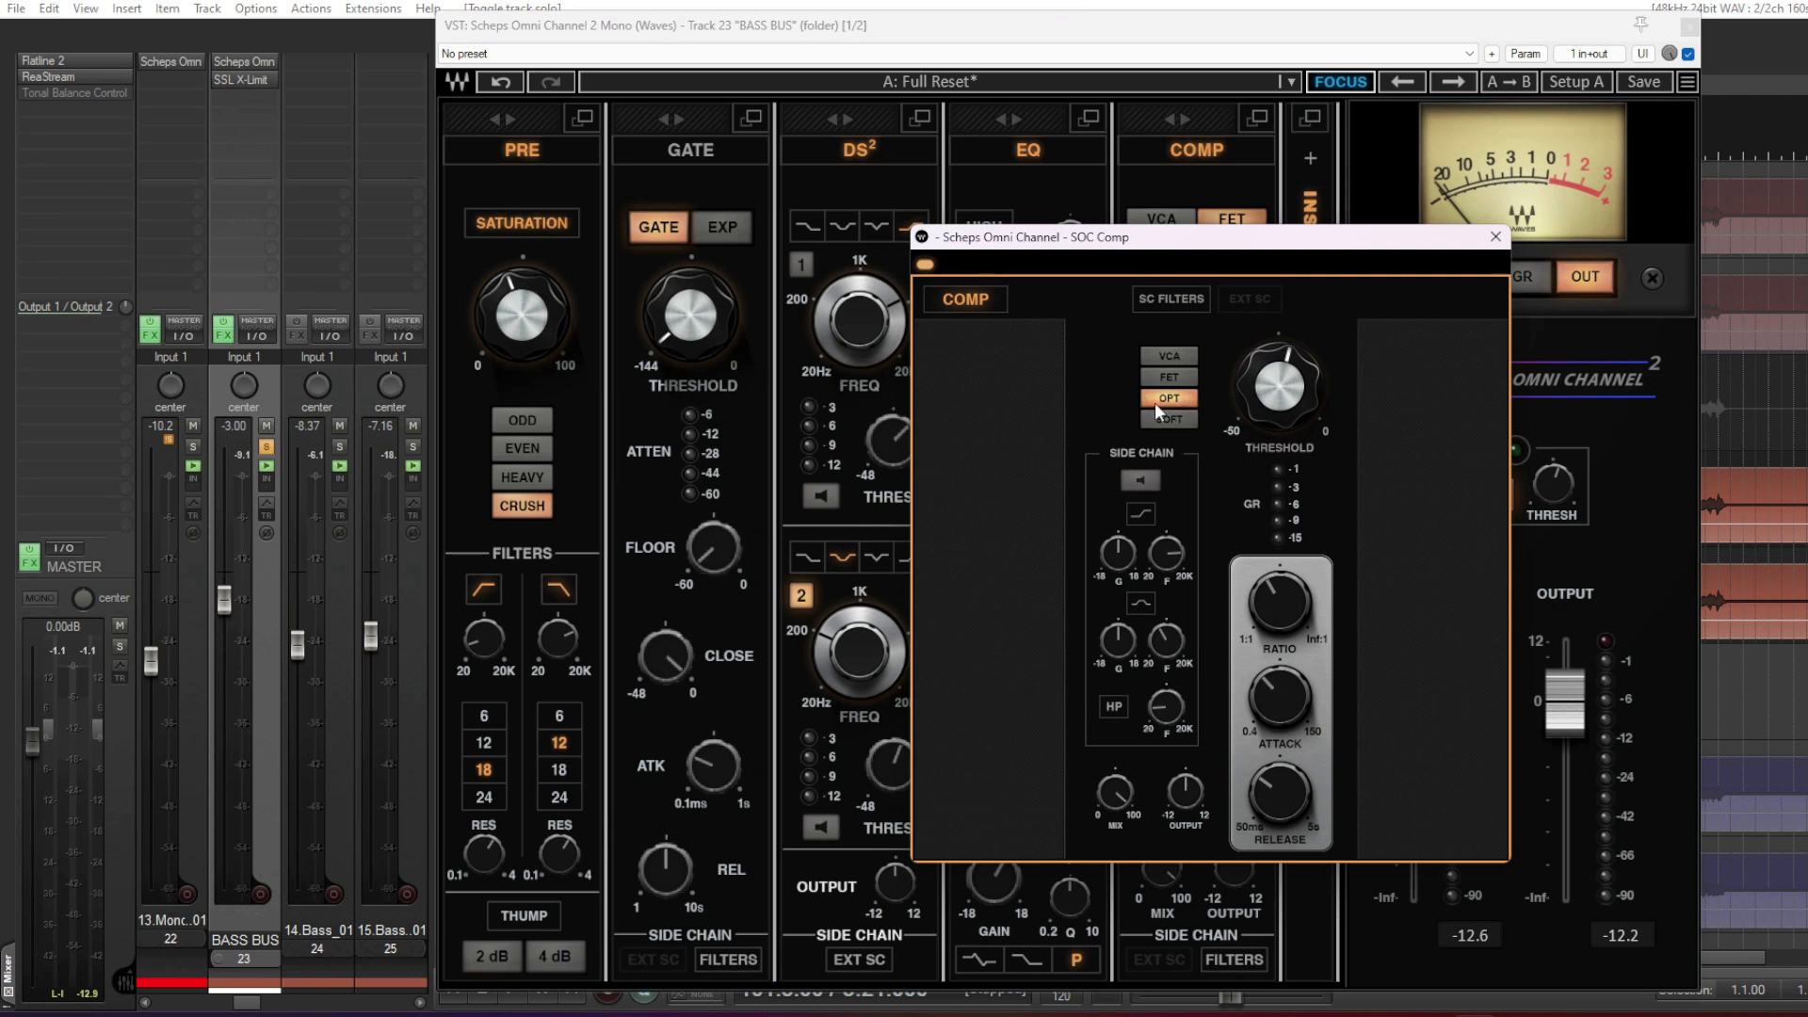
key("space")
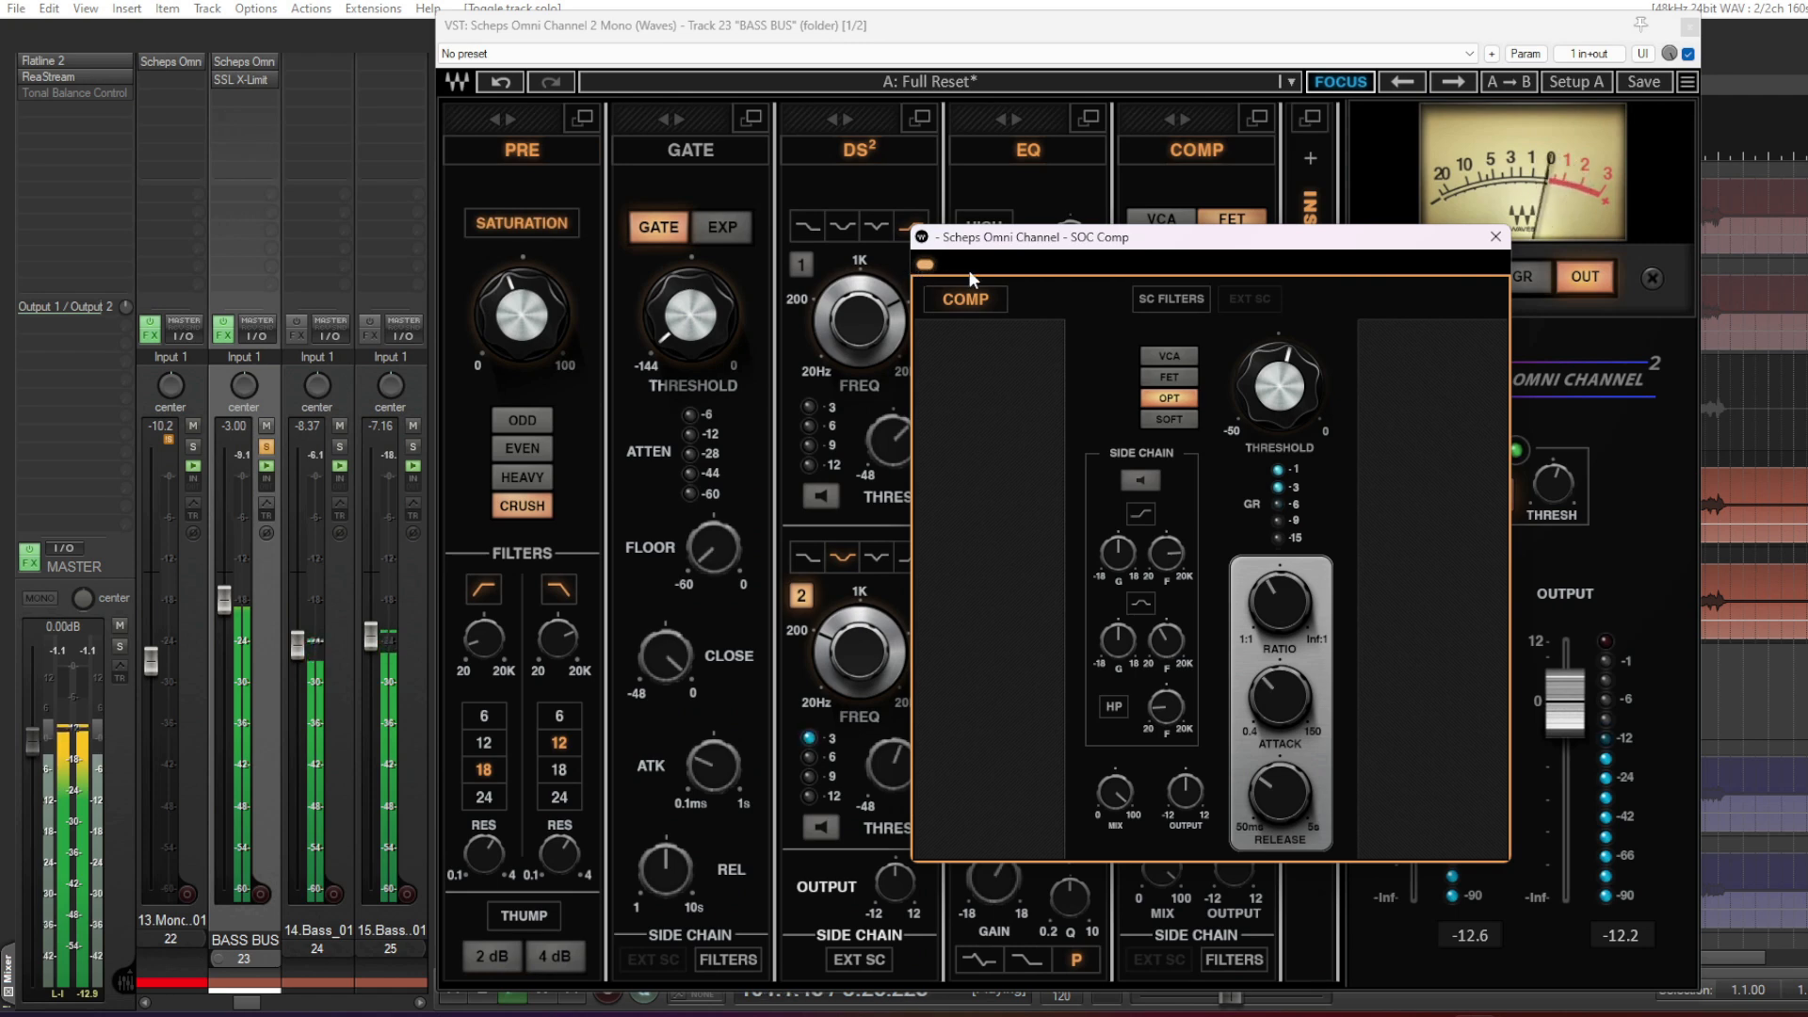
left_click(1495, 238)
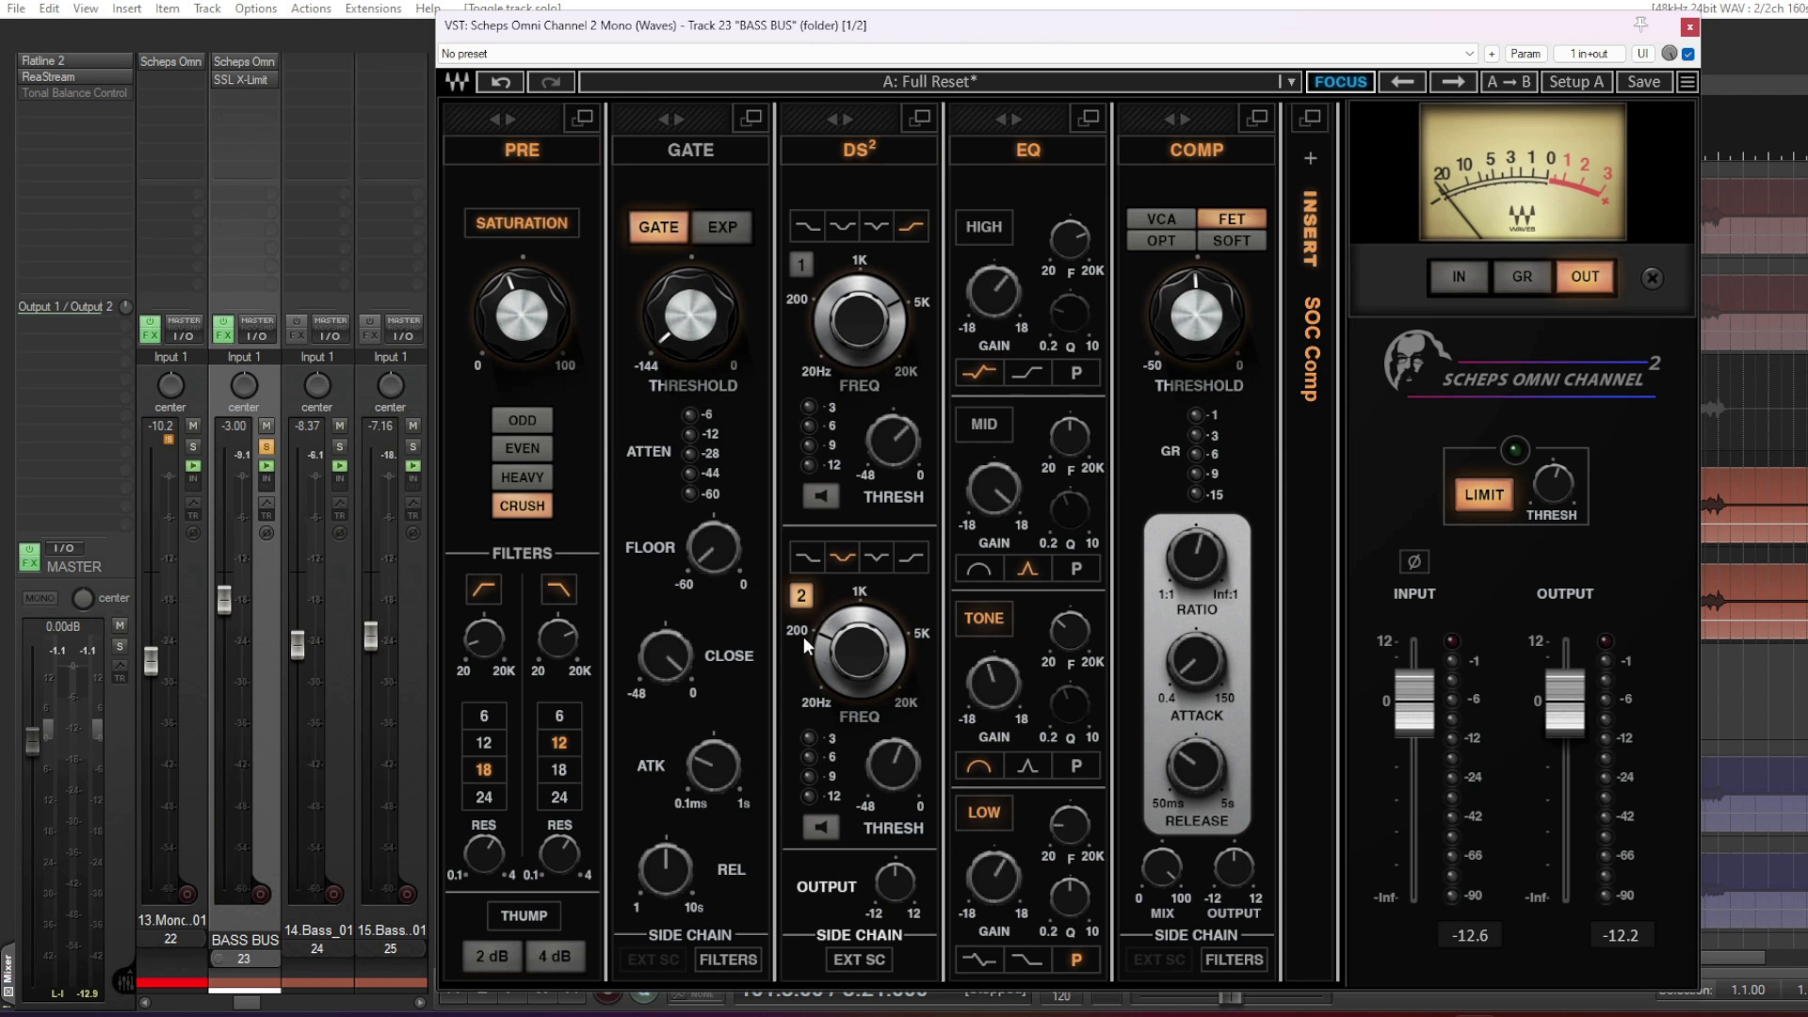
- Check the second DS2 band's frequency and threshold during playback and turn on side-chain listening for that band
mouse_move(856, 662)
mouse_move(892, 761)
key("space")
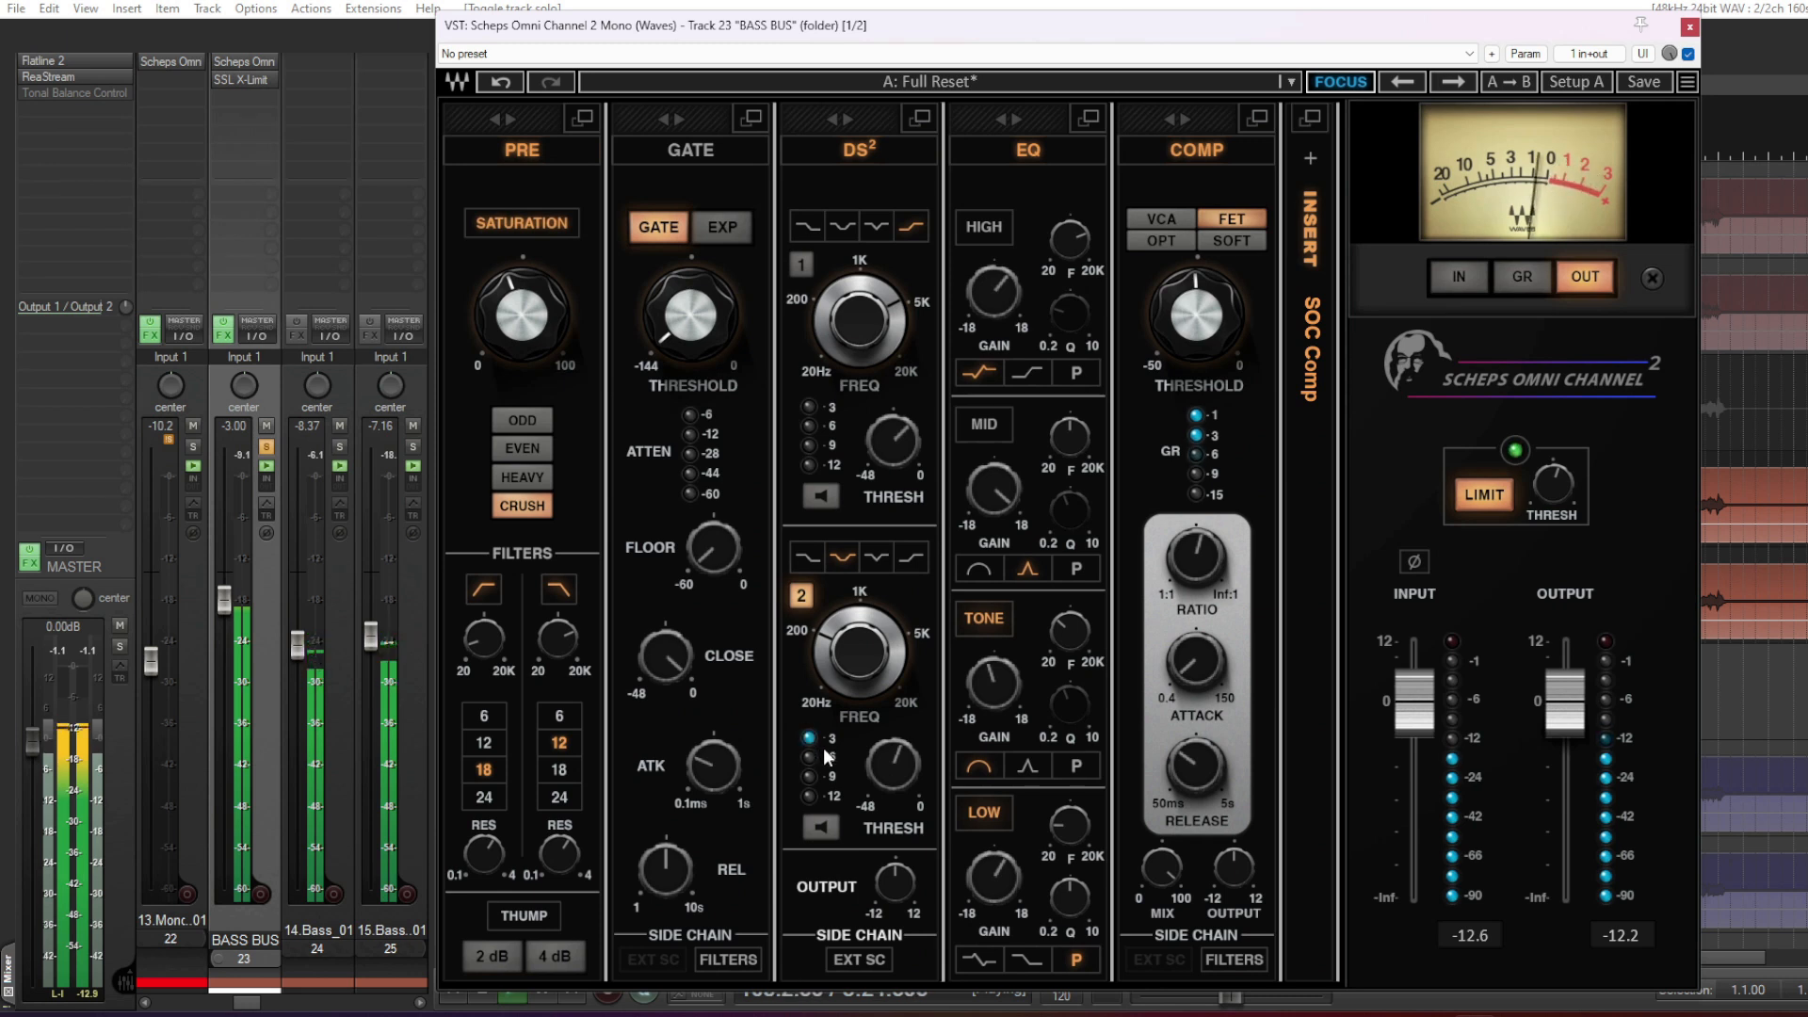
left_click(820, 826)
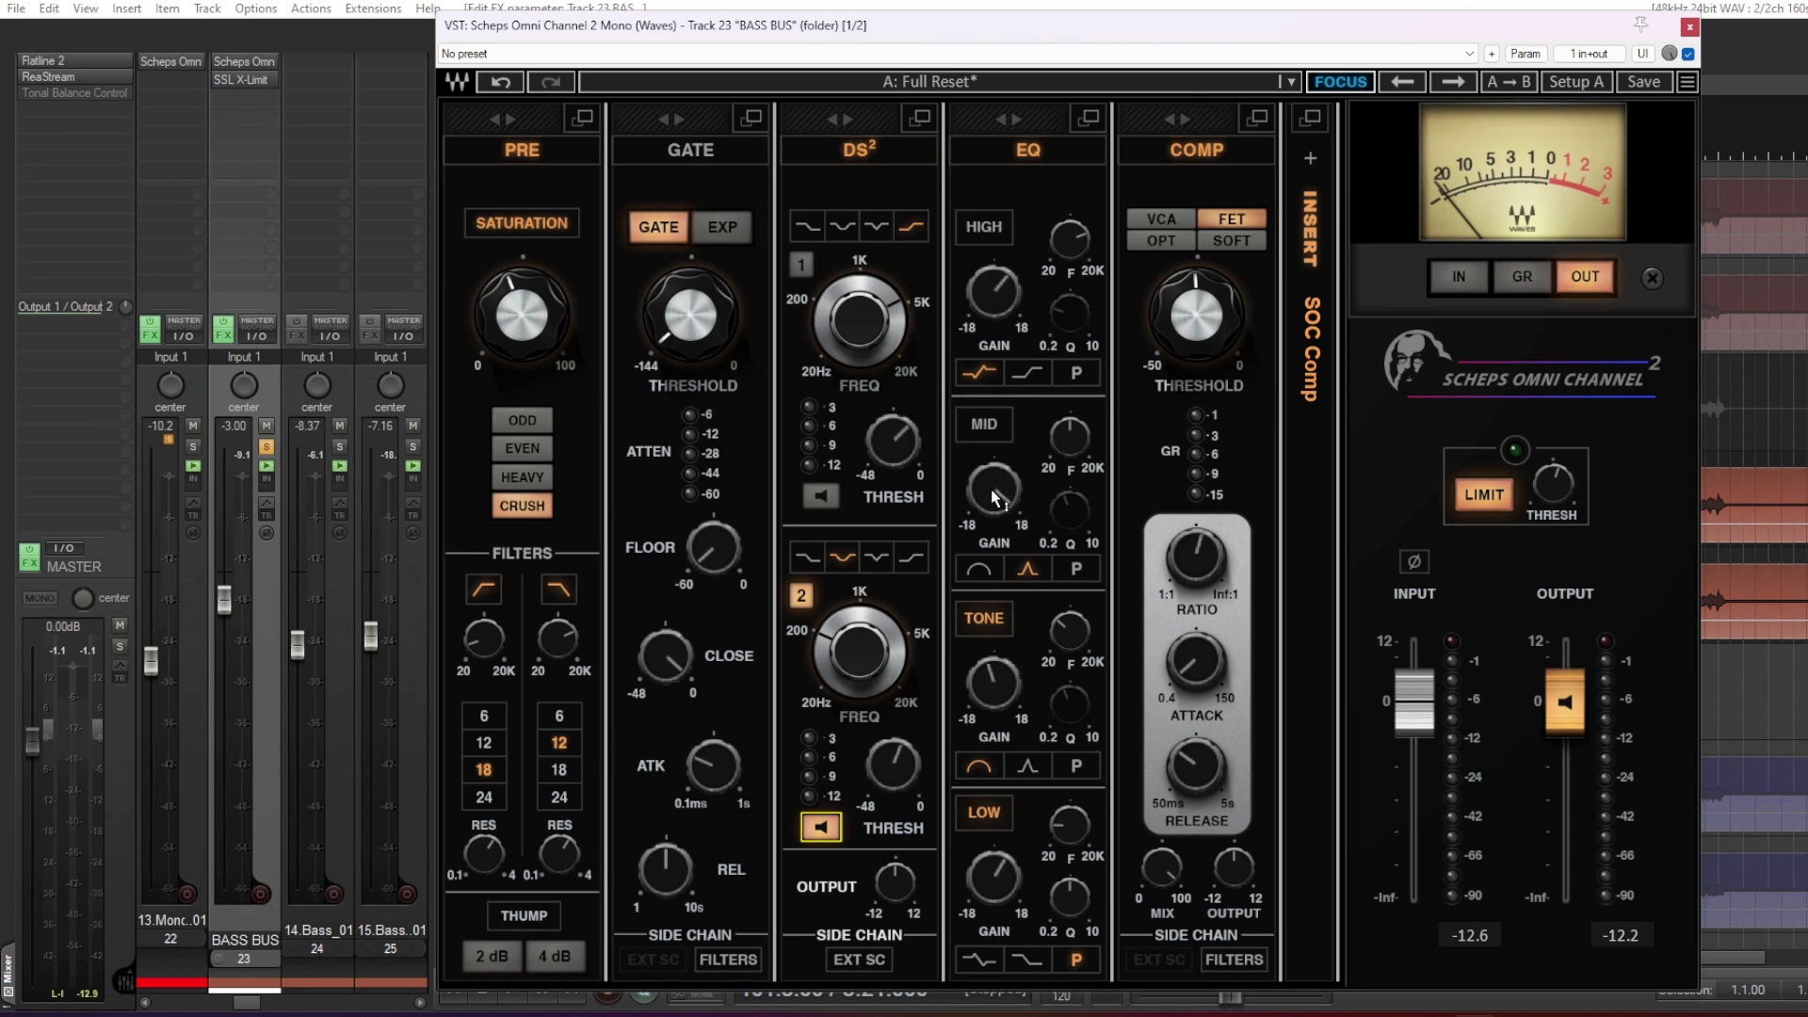
- Examine the low EQ band's frequency and gain, and view the SSL X-Limit settings on BASS BUS
mouse_move(1064, 829)
mouse_move(984, 878)
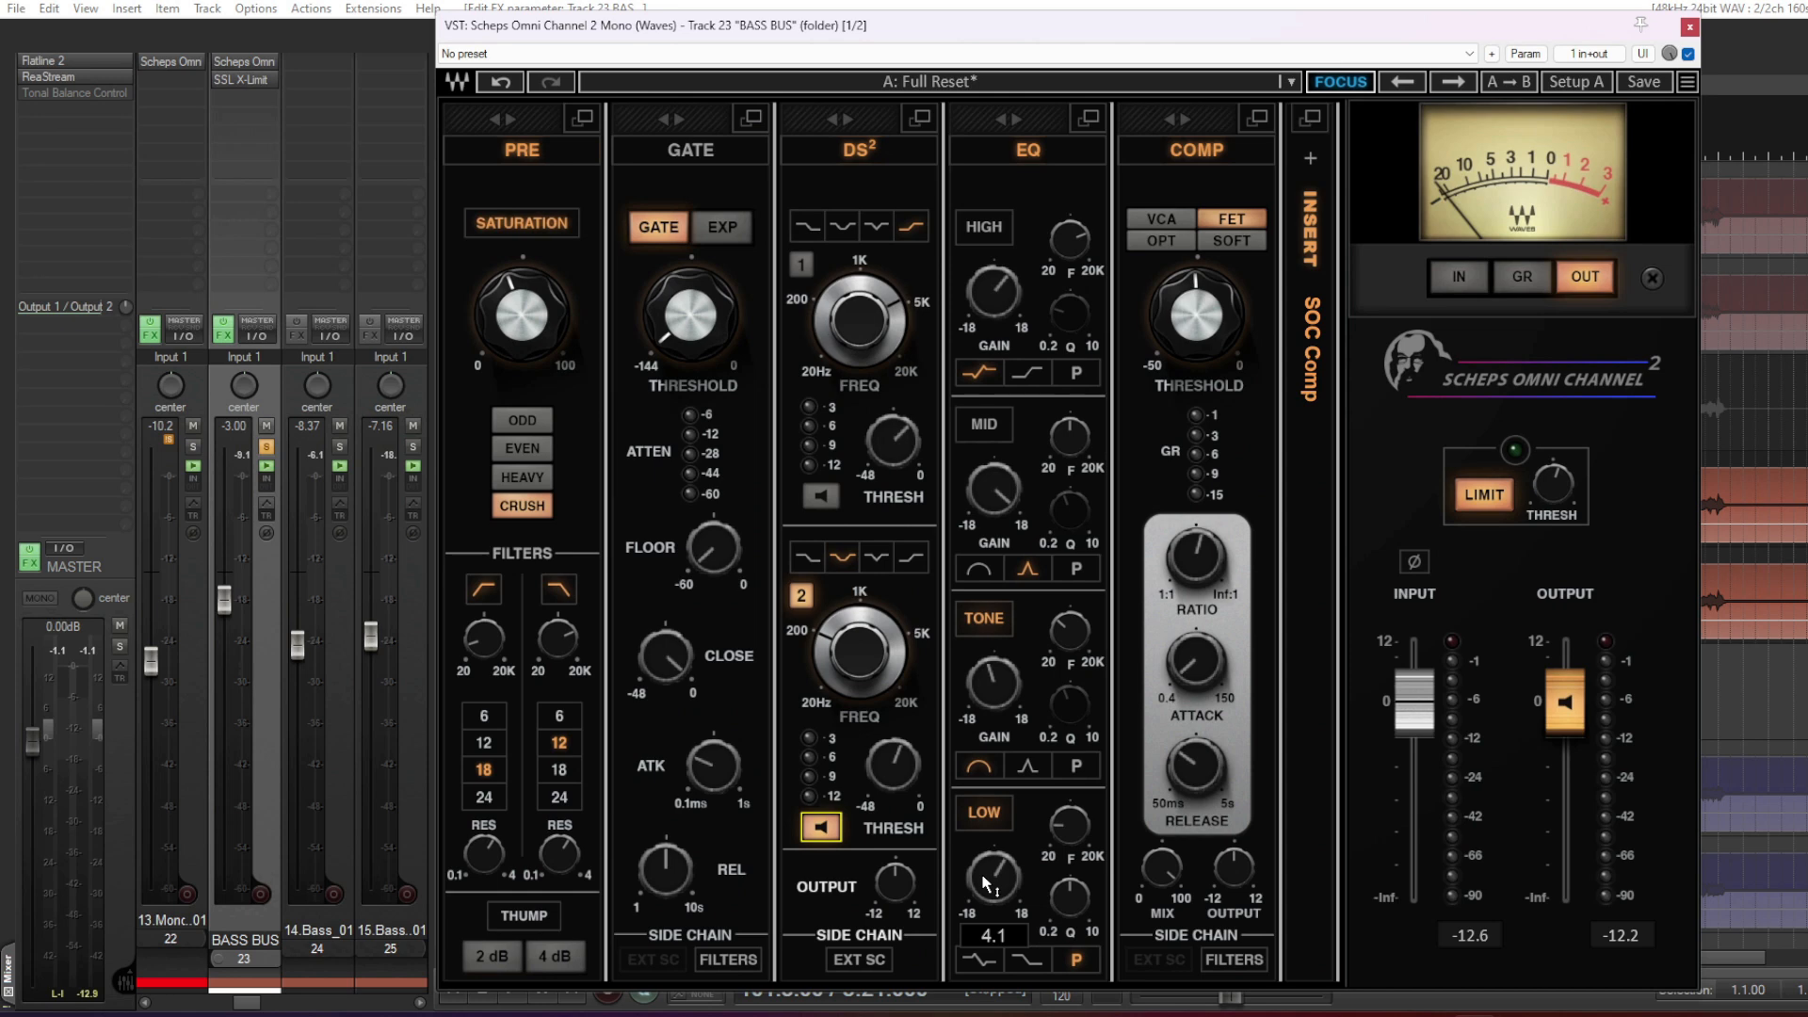
key("Escape")
left_click(239, 82)
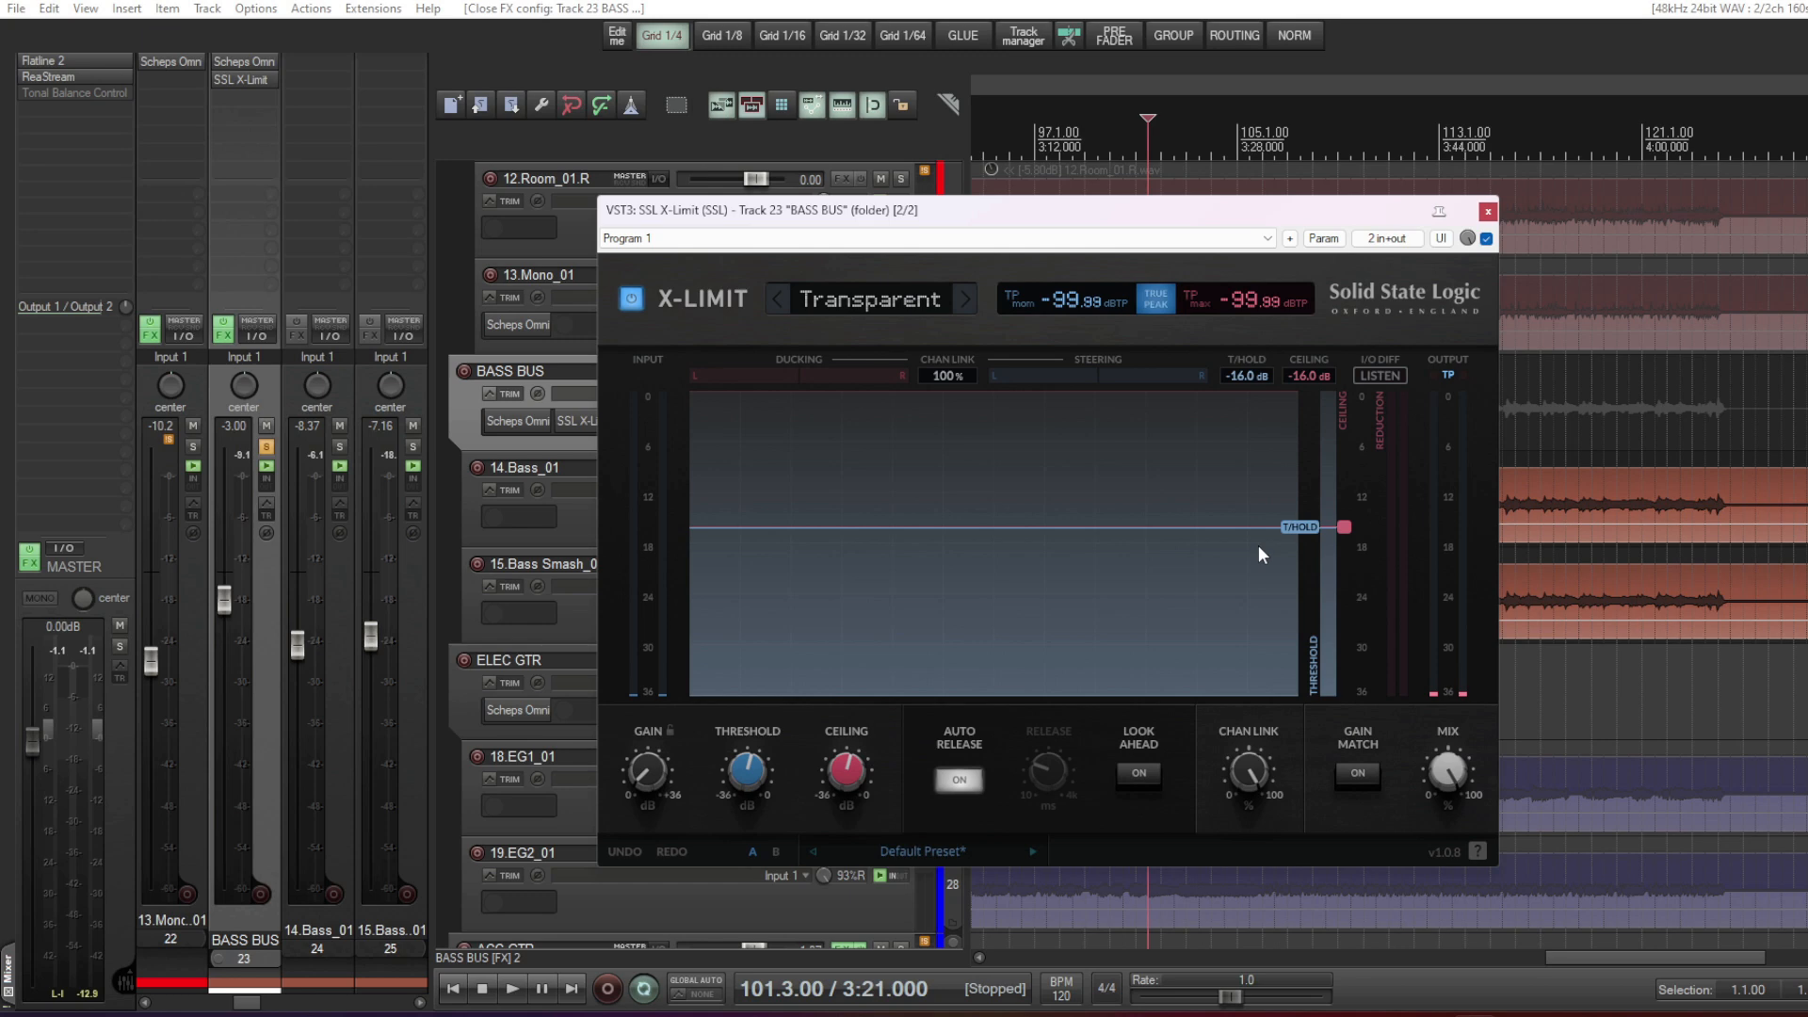
left_click(1488, 211)
- Reopen Scheps Omni Channel on BASS BUS and toggle its SOC Comp insert off and on, leaving all plugin windows closed
left_click(244, 61)
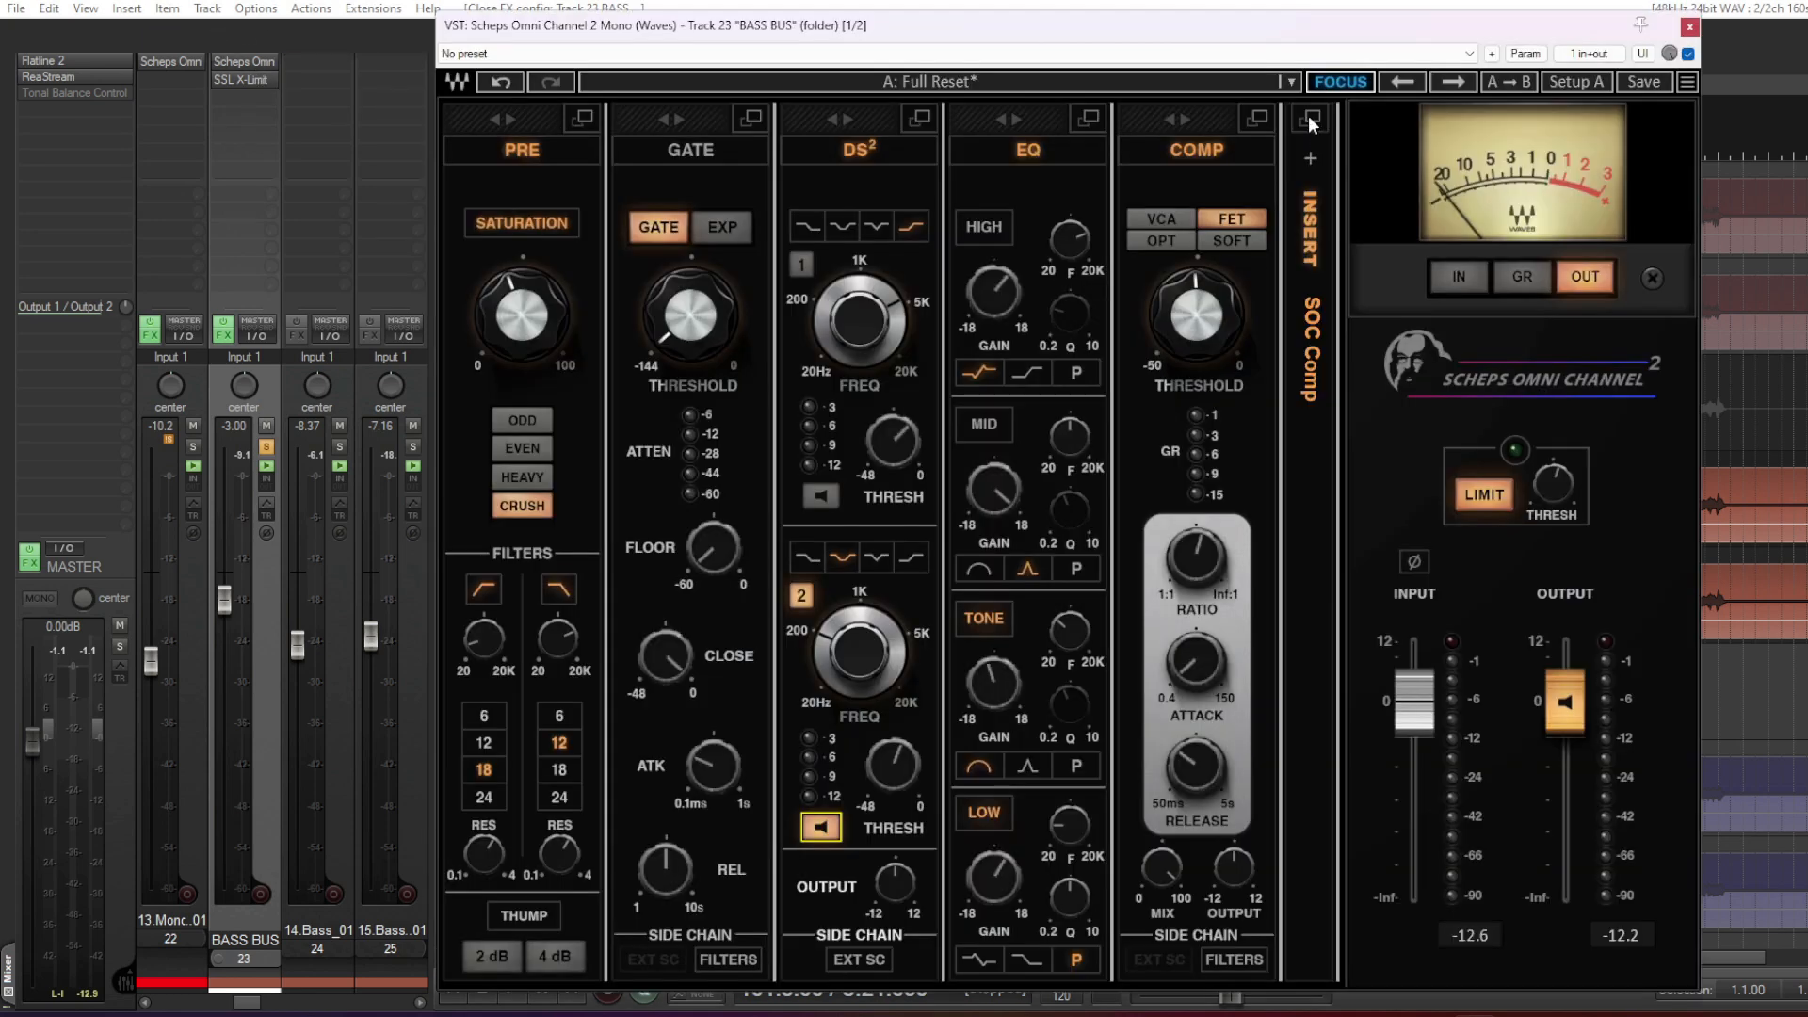
left_click(1310, 119)
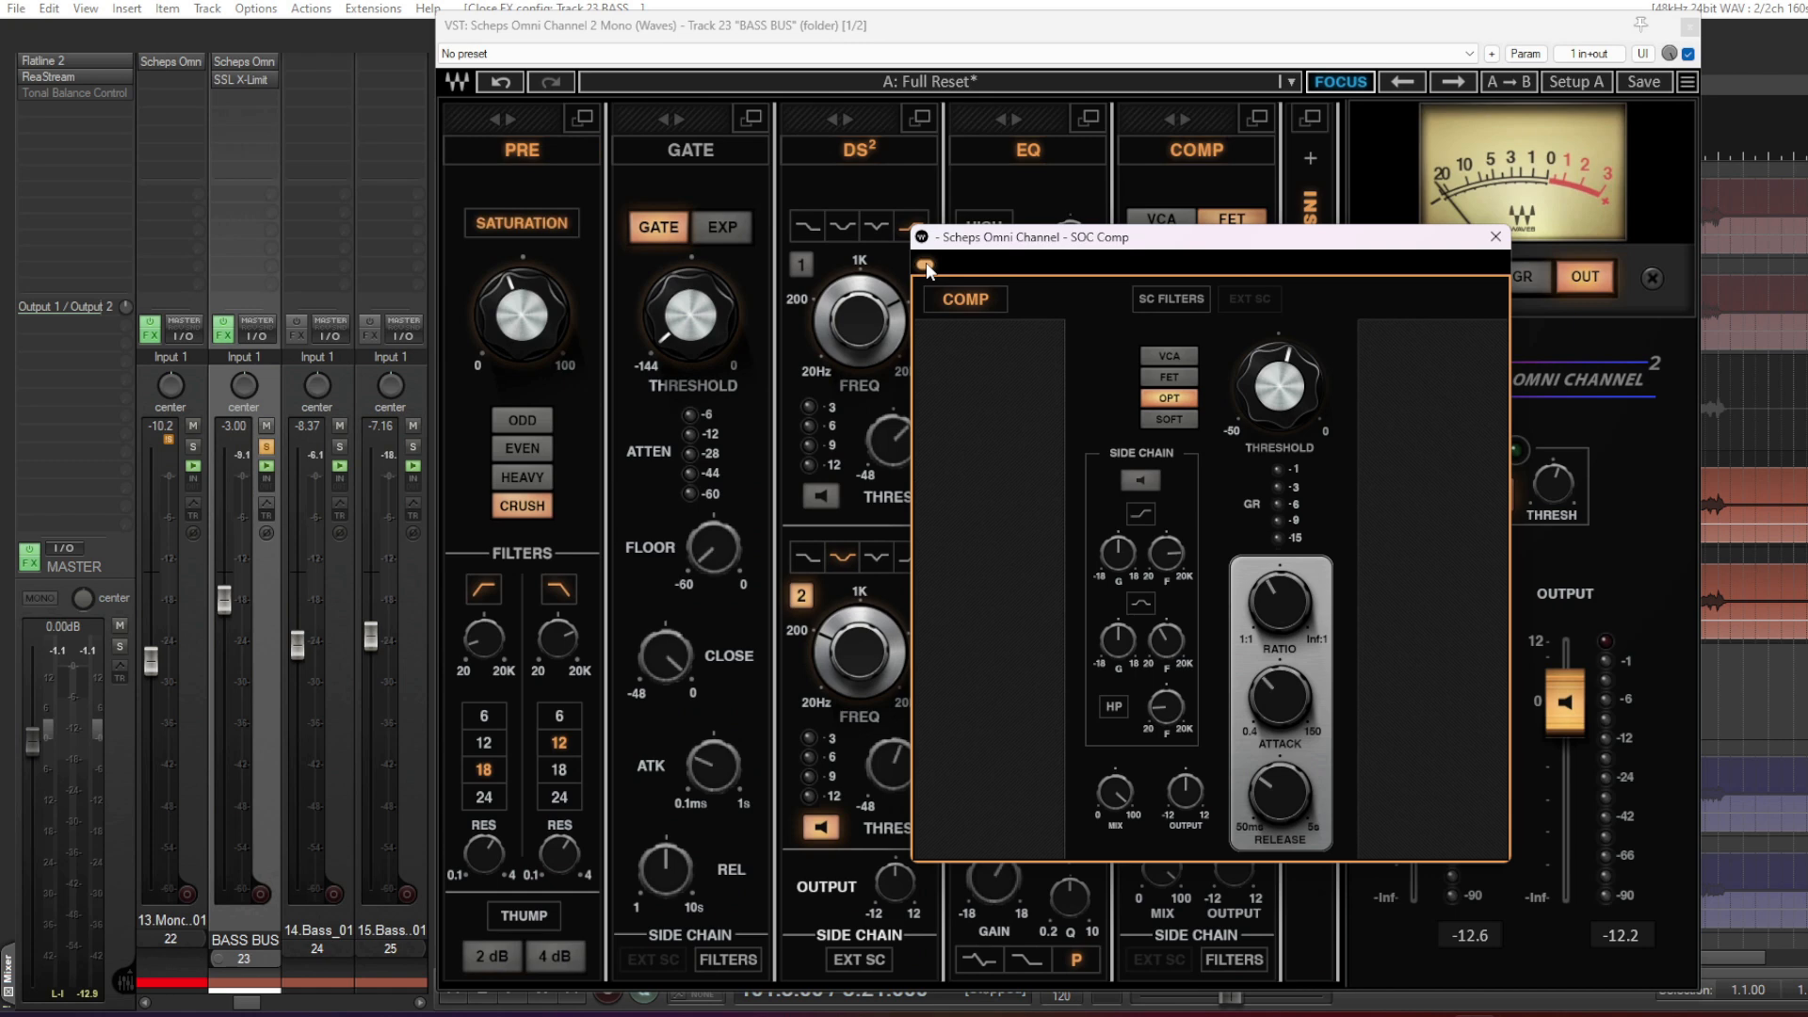
left_click(925, 266)
left_click(926, 267)
left_click(1495, 236)
left_click(1311, 118)
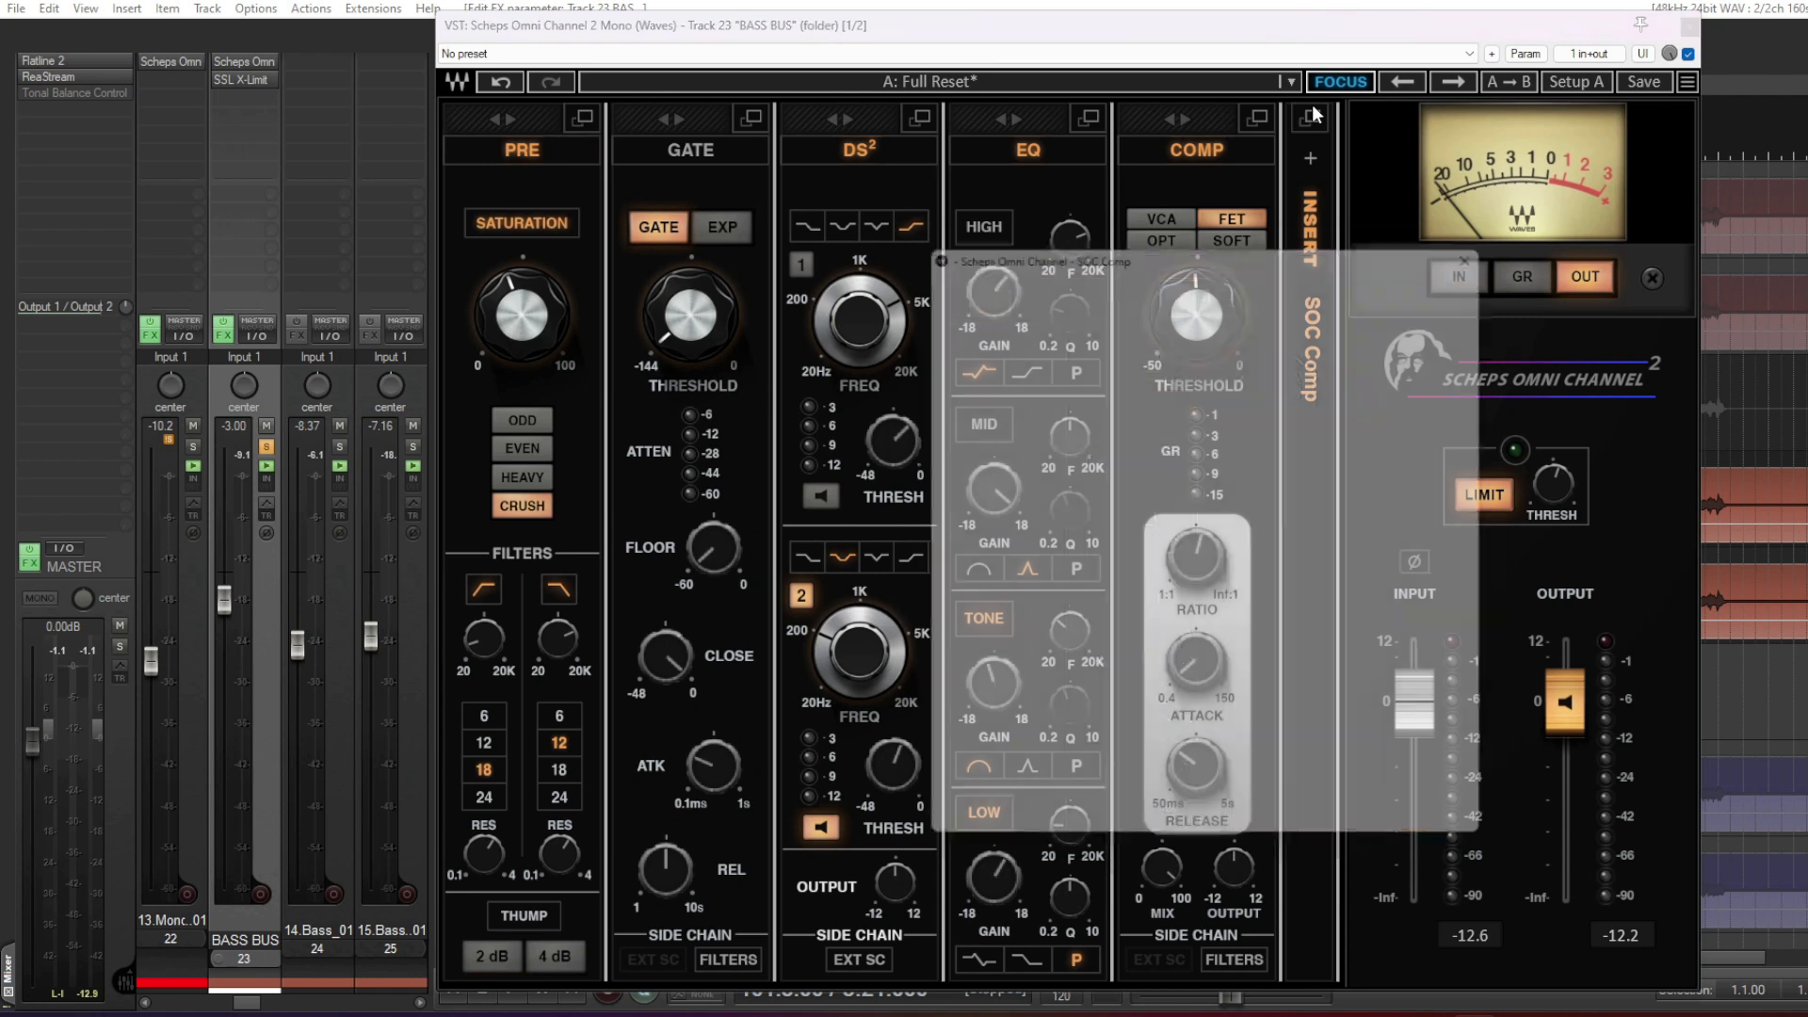
left_click(1495, 236)
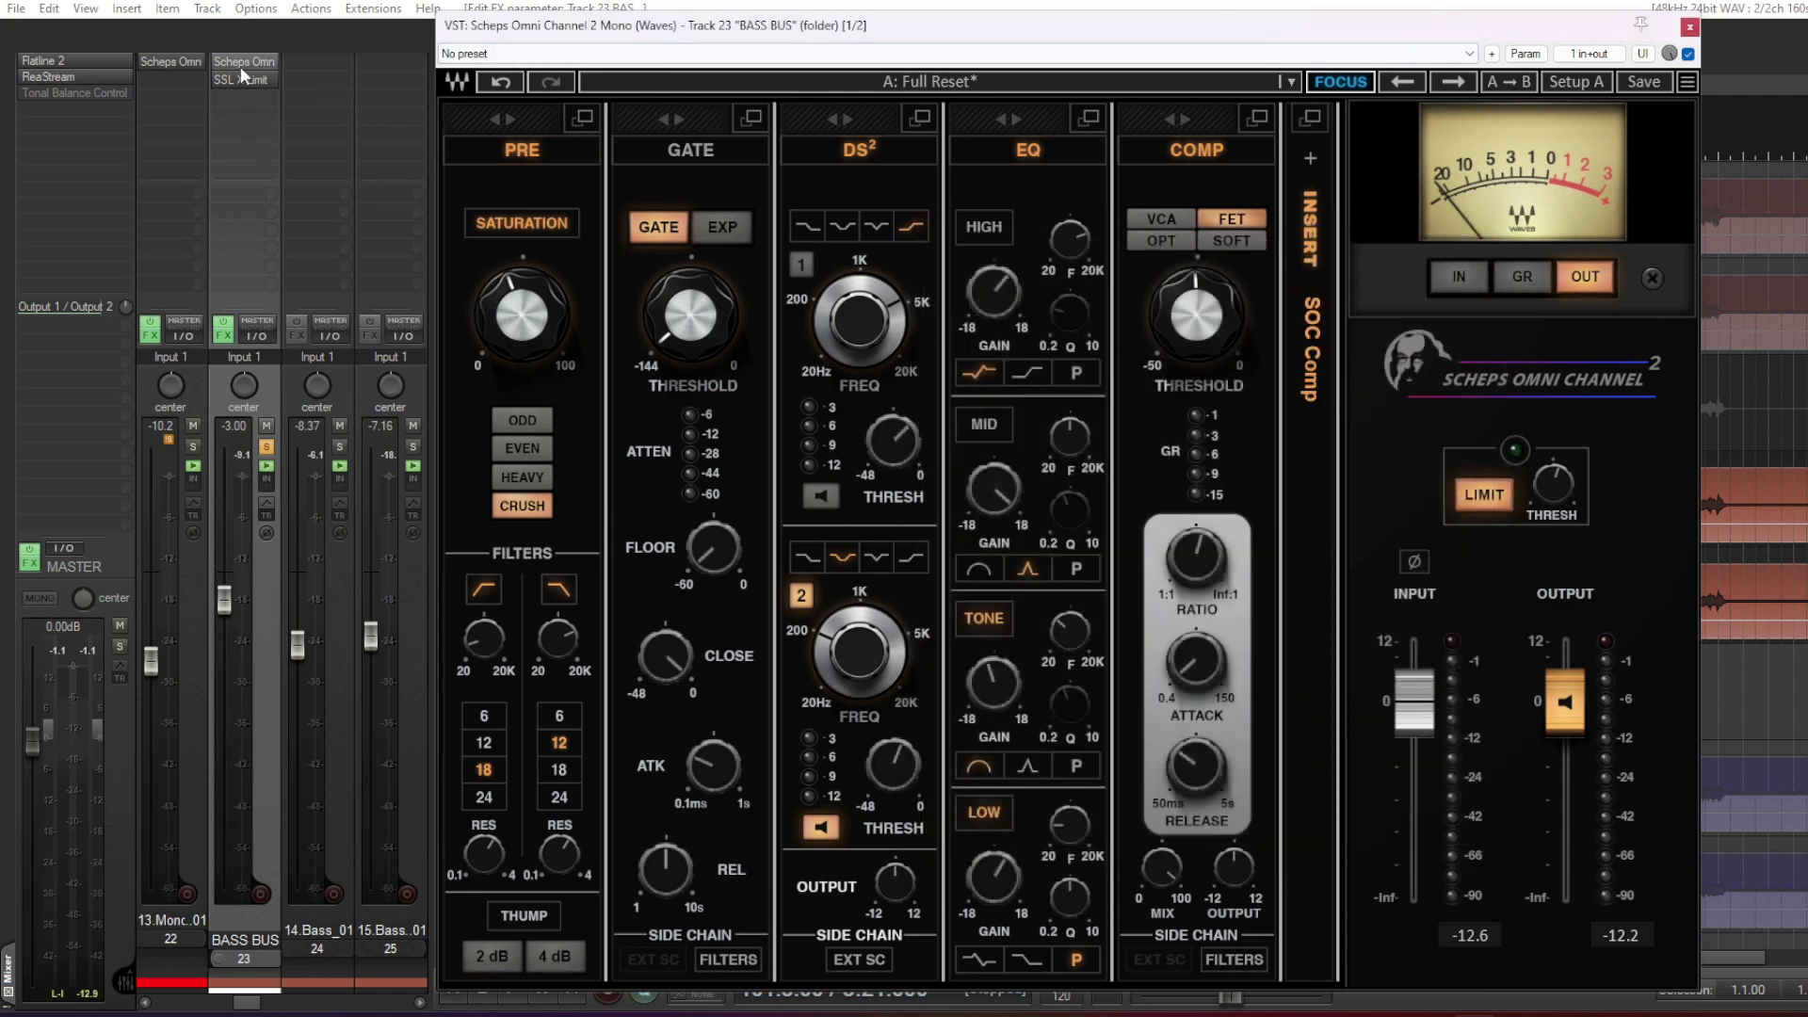
left_click(1690, 27)
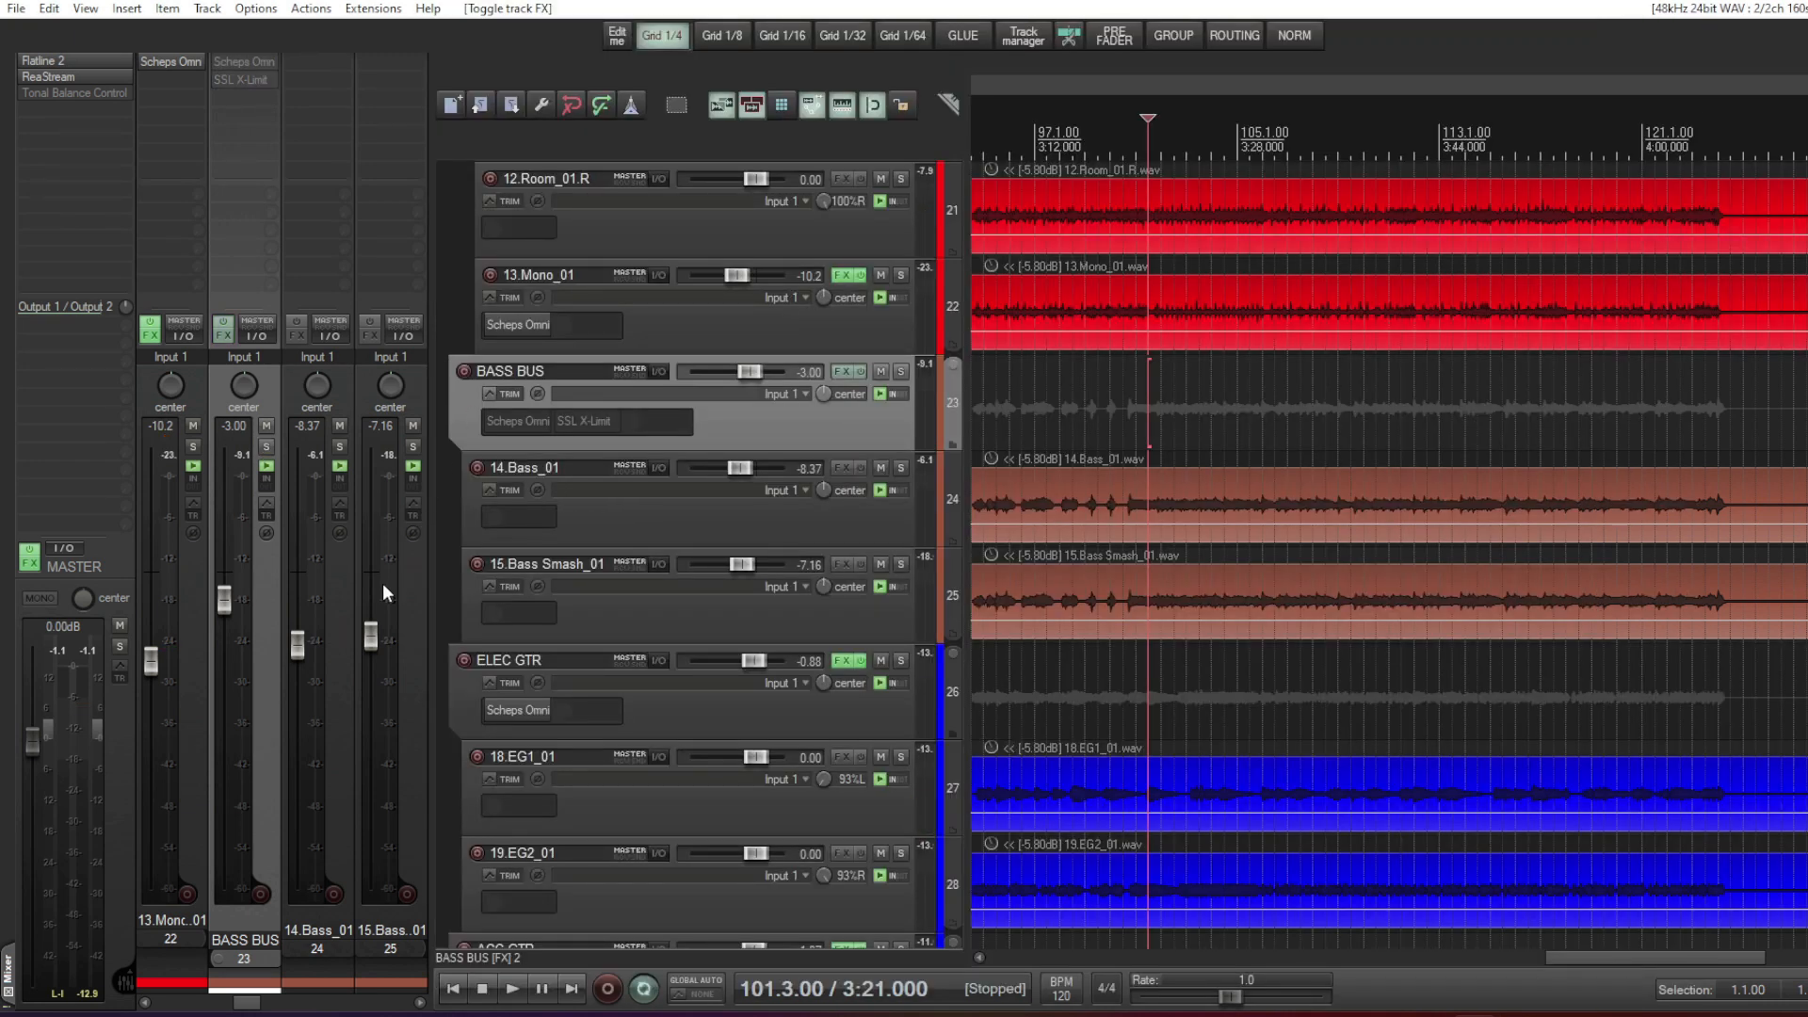
- Audition the full mix twice with the BASS BUS effects bypassed
key("space")
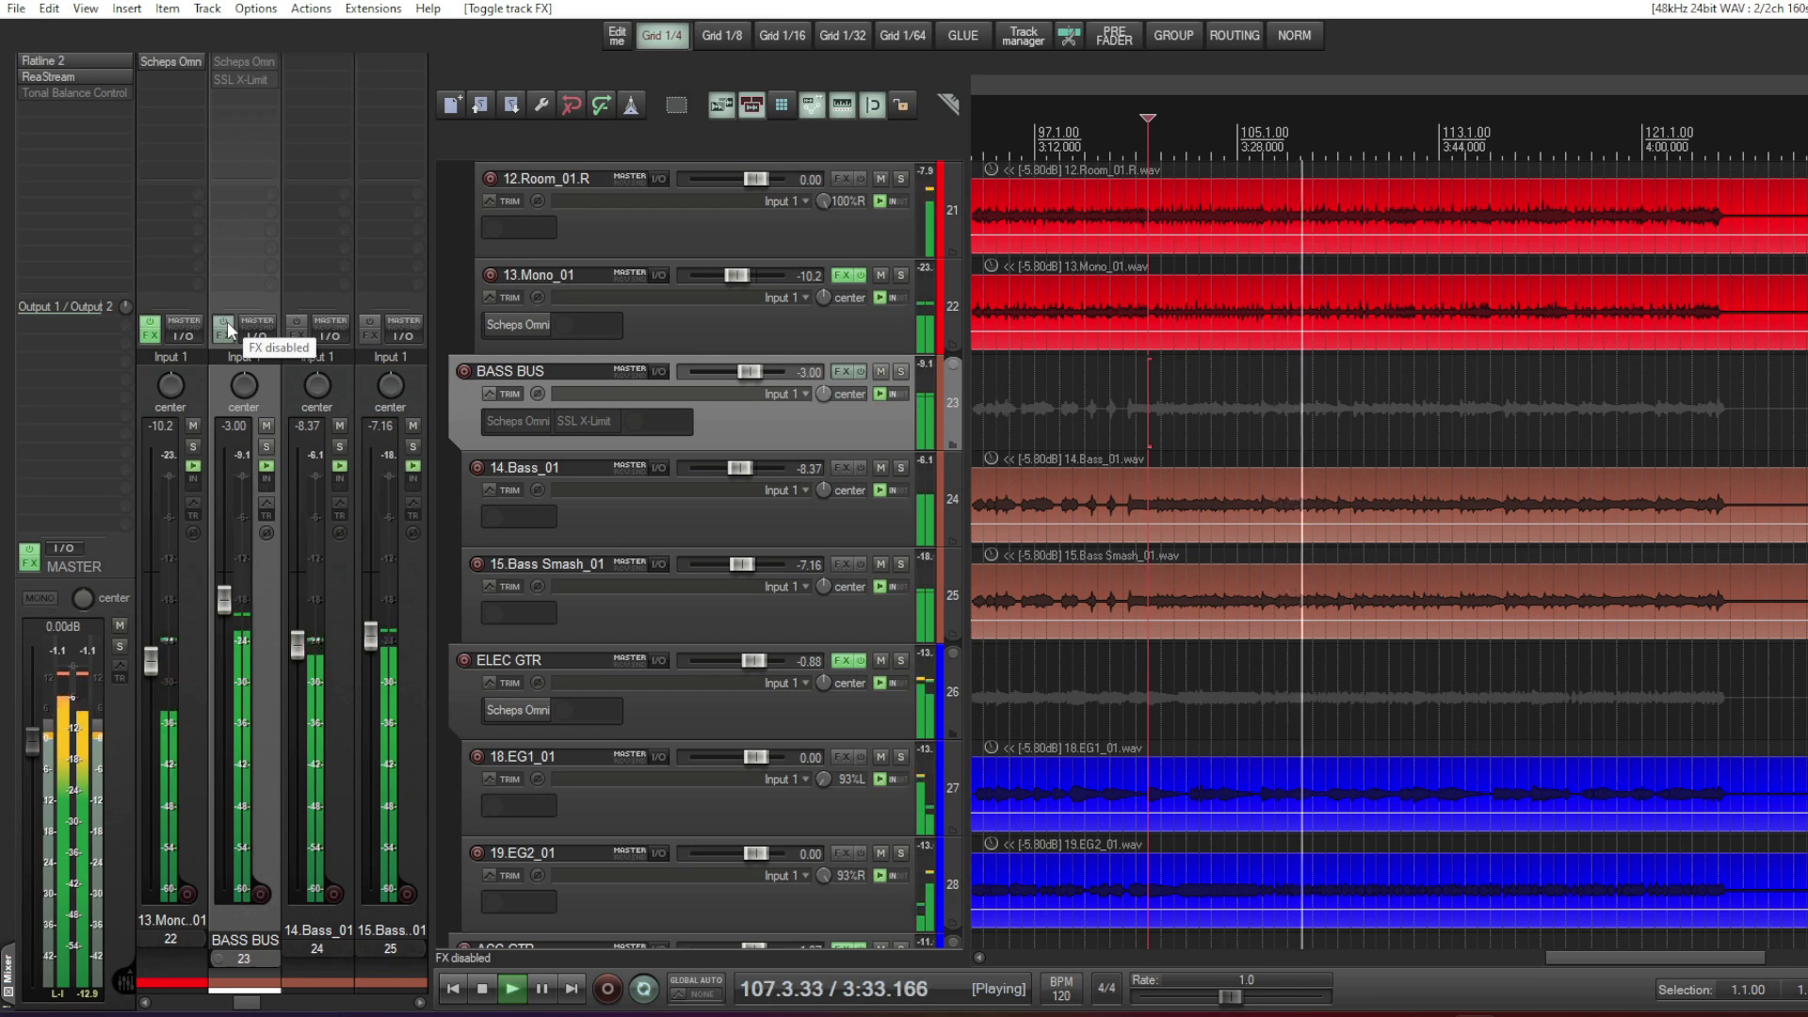
key("space")
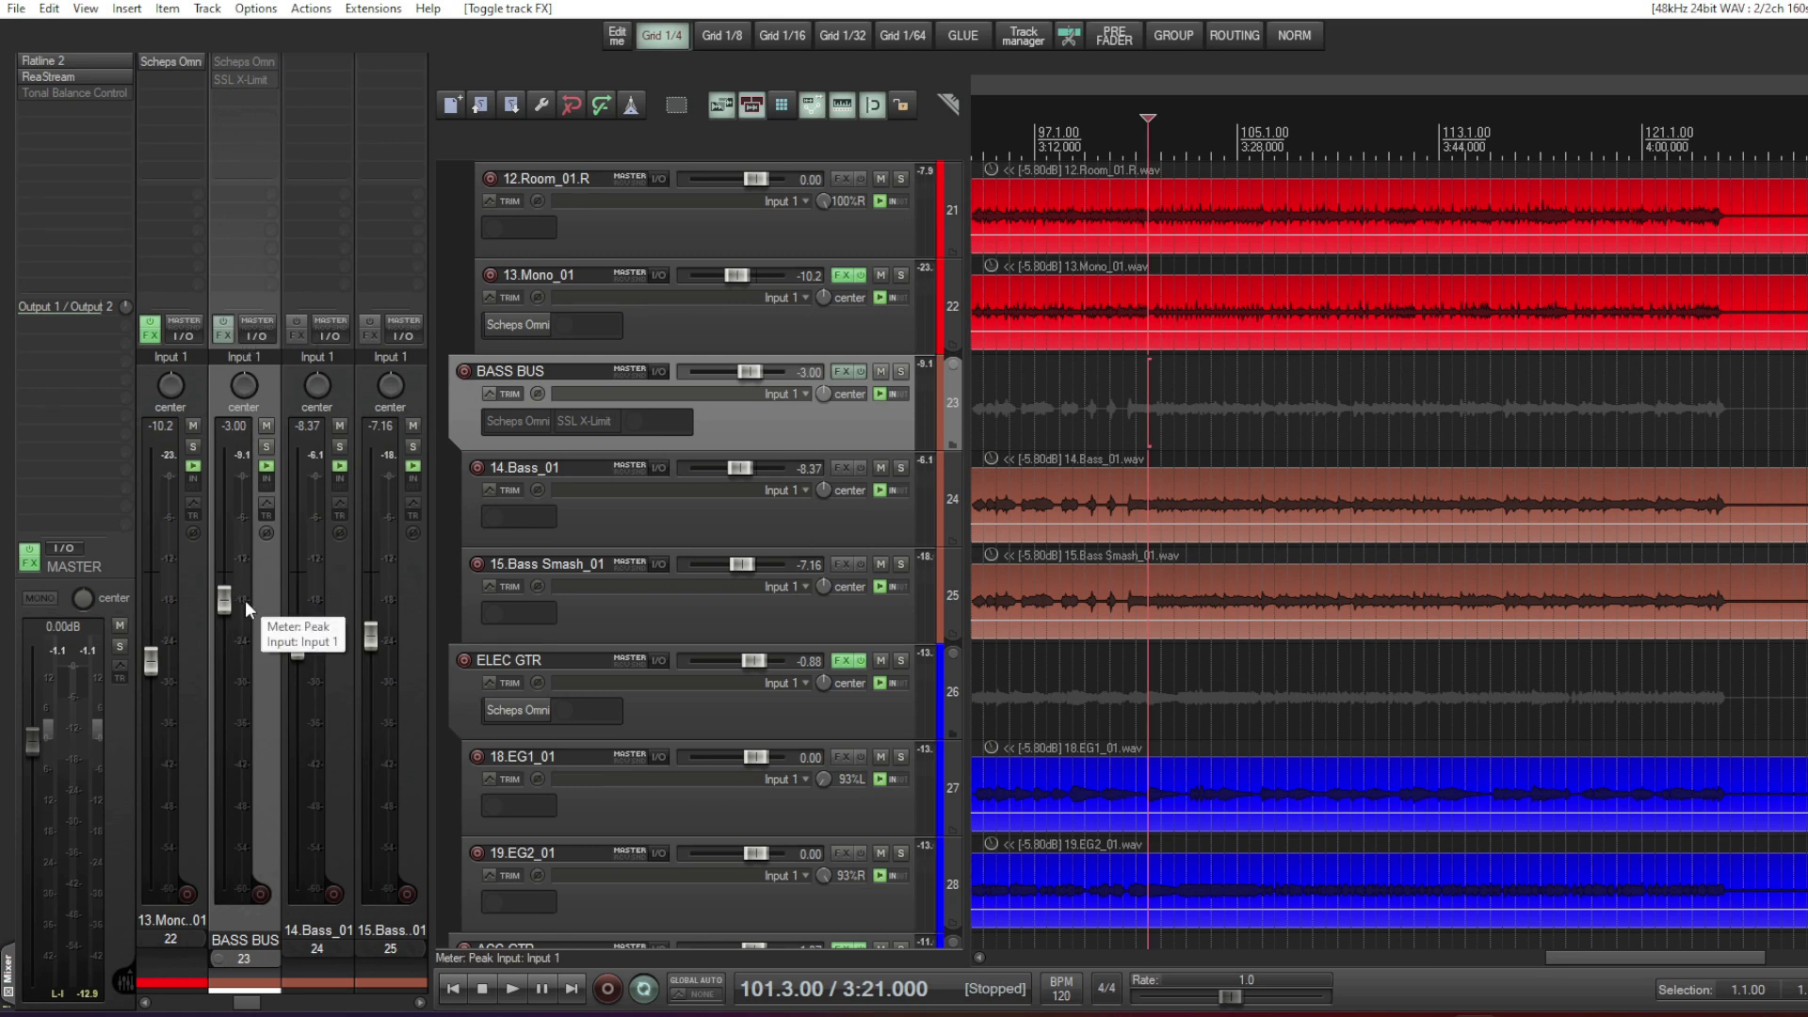
key("space")
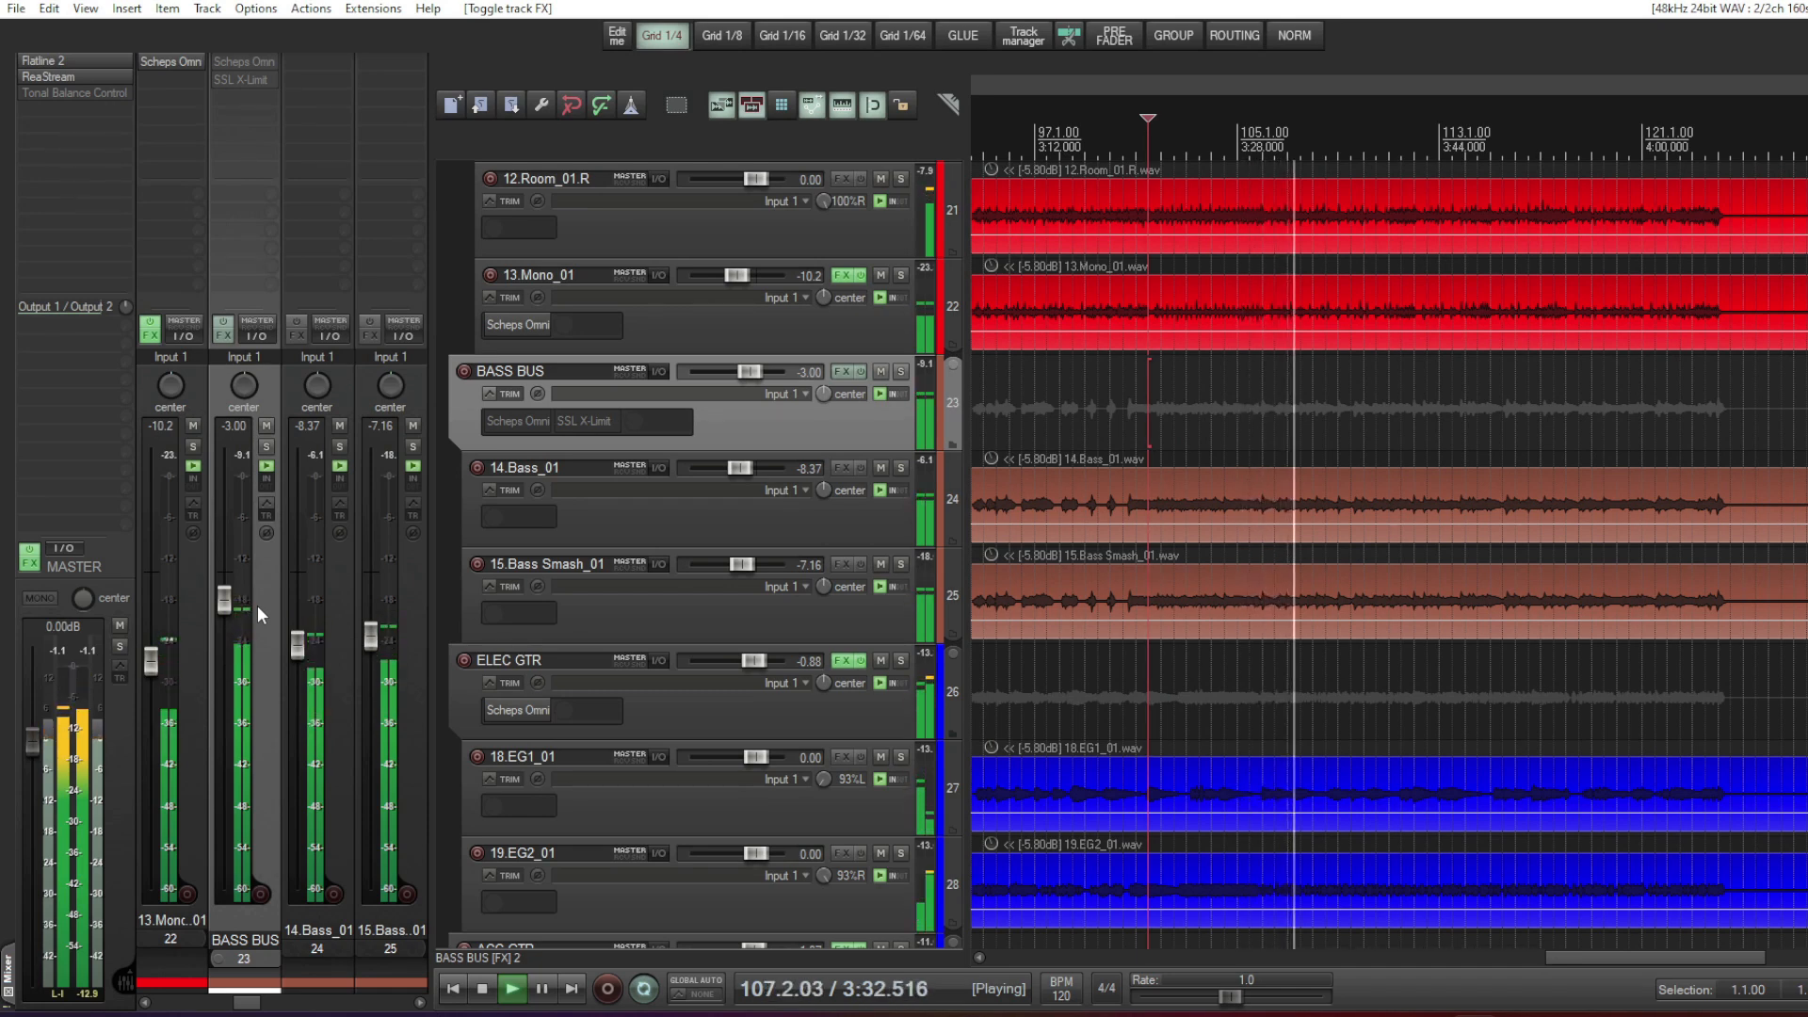
key("space")
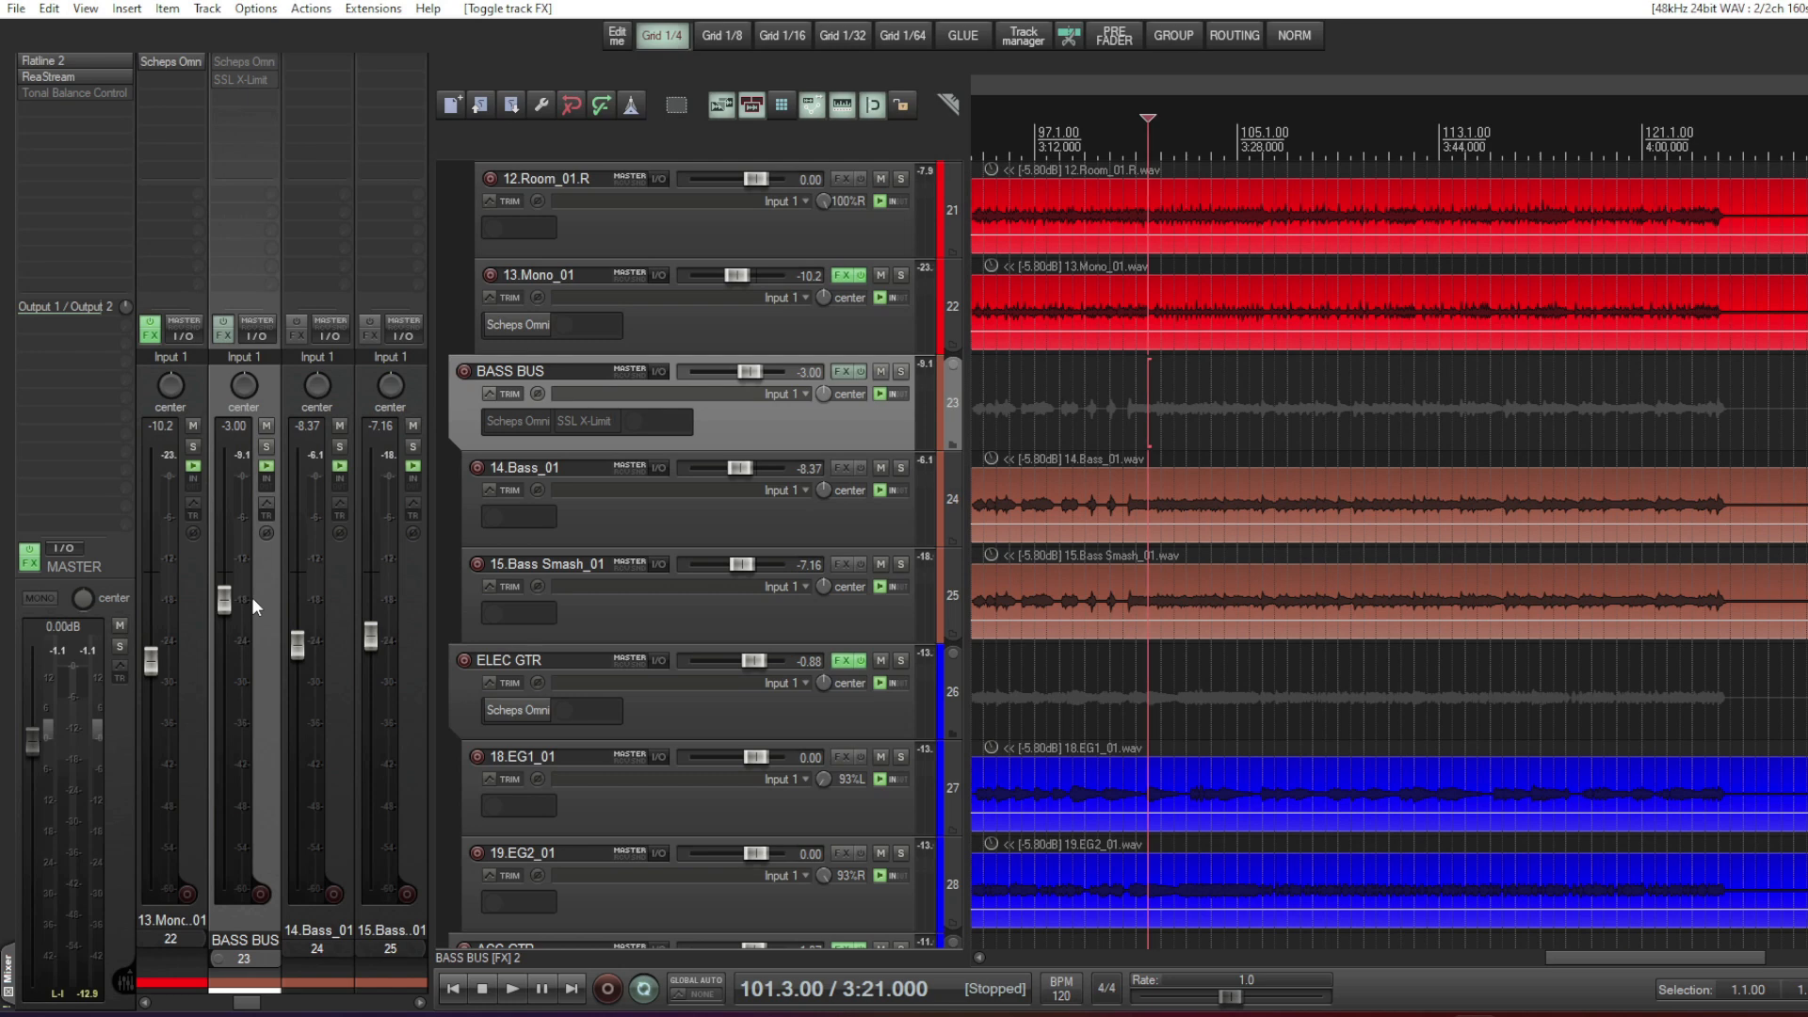
- Enable the BASS BUS effects and play the full mix to compare the processed bass level
left_click(224, 324)
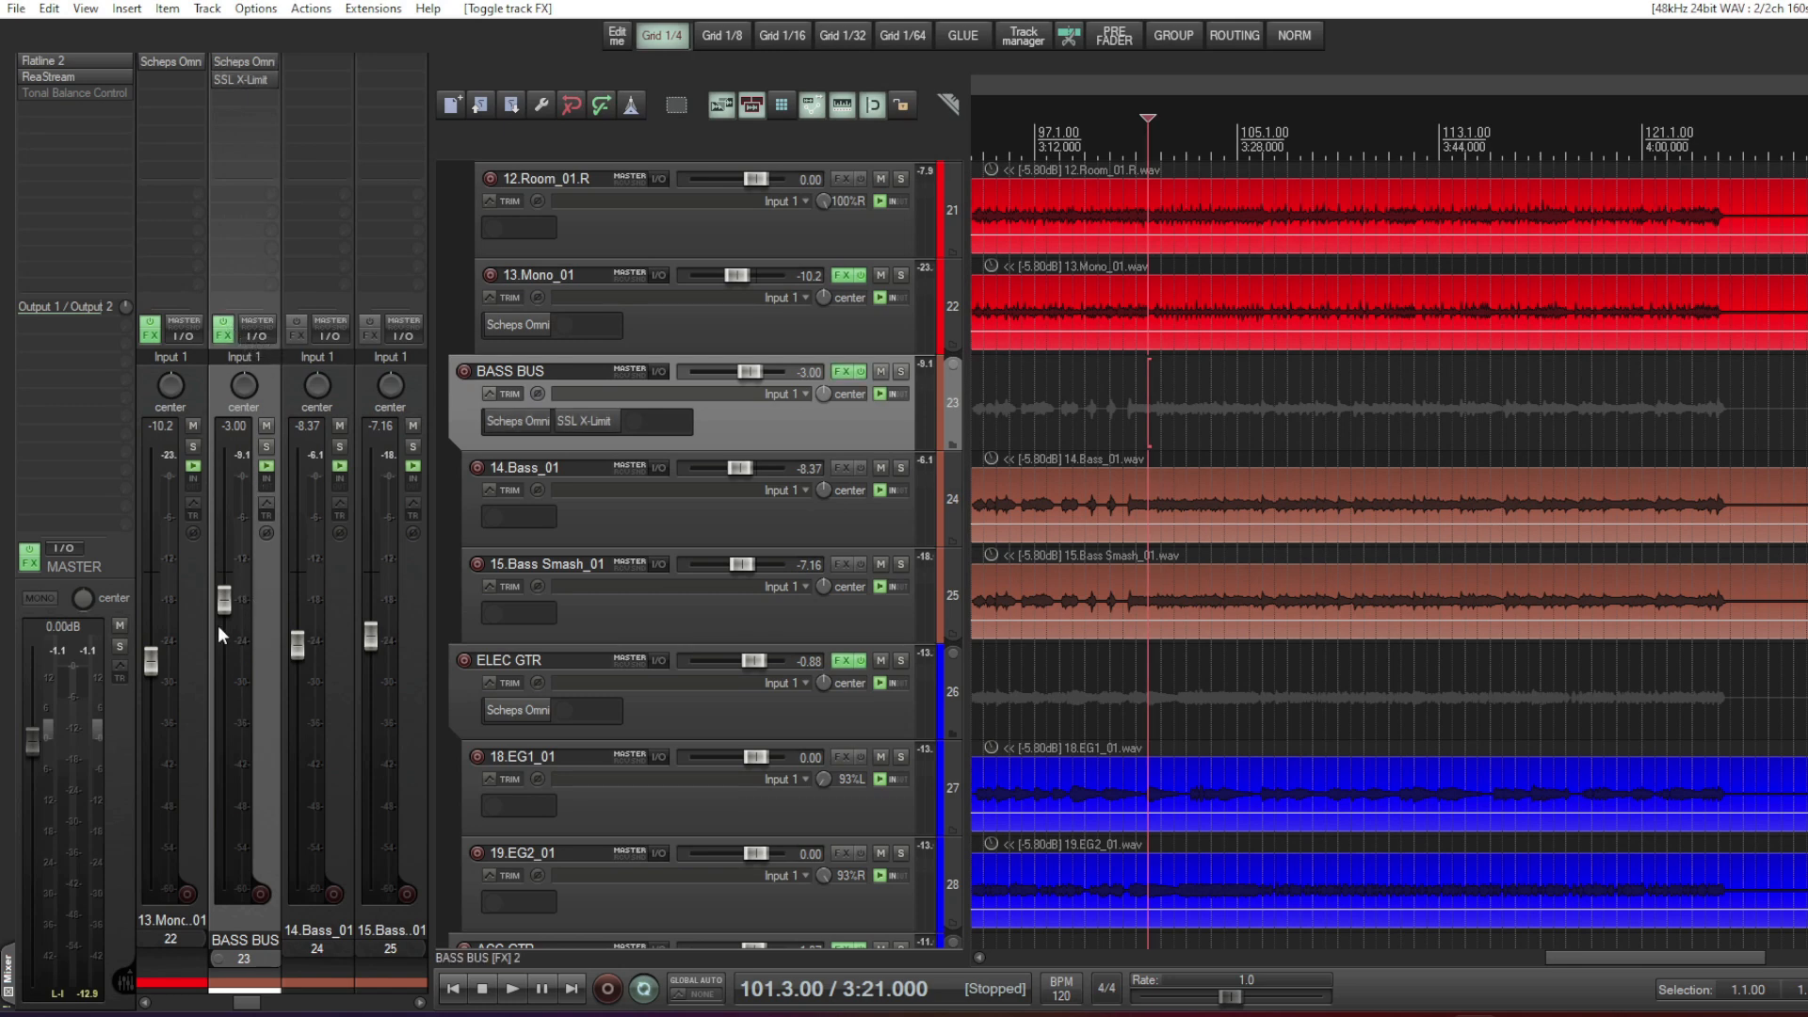
mouse_move(229, 607)
key("space")
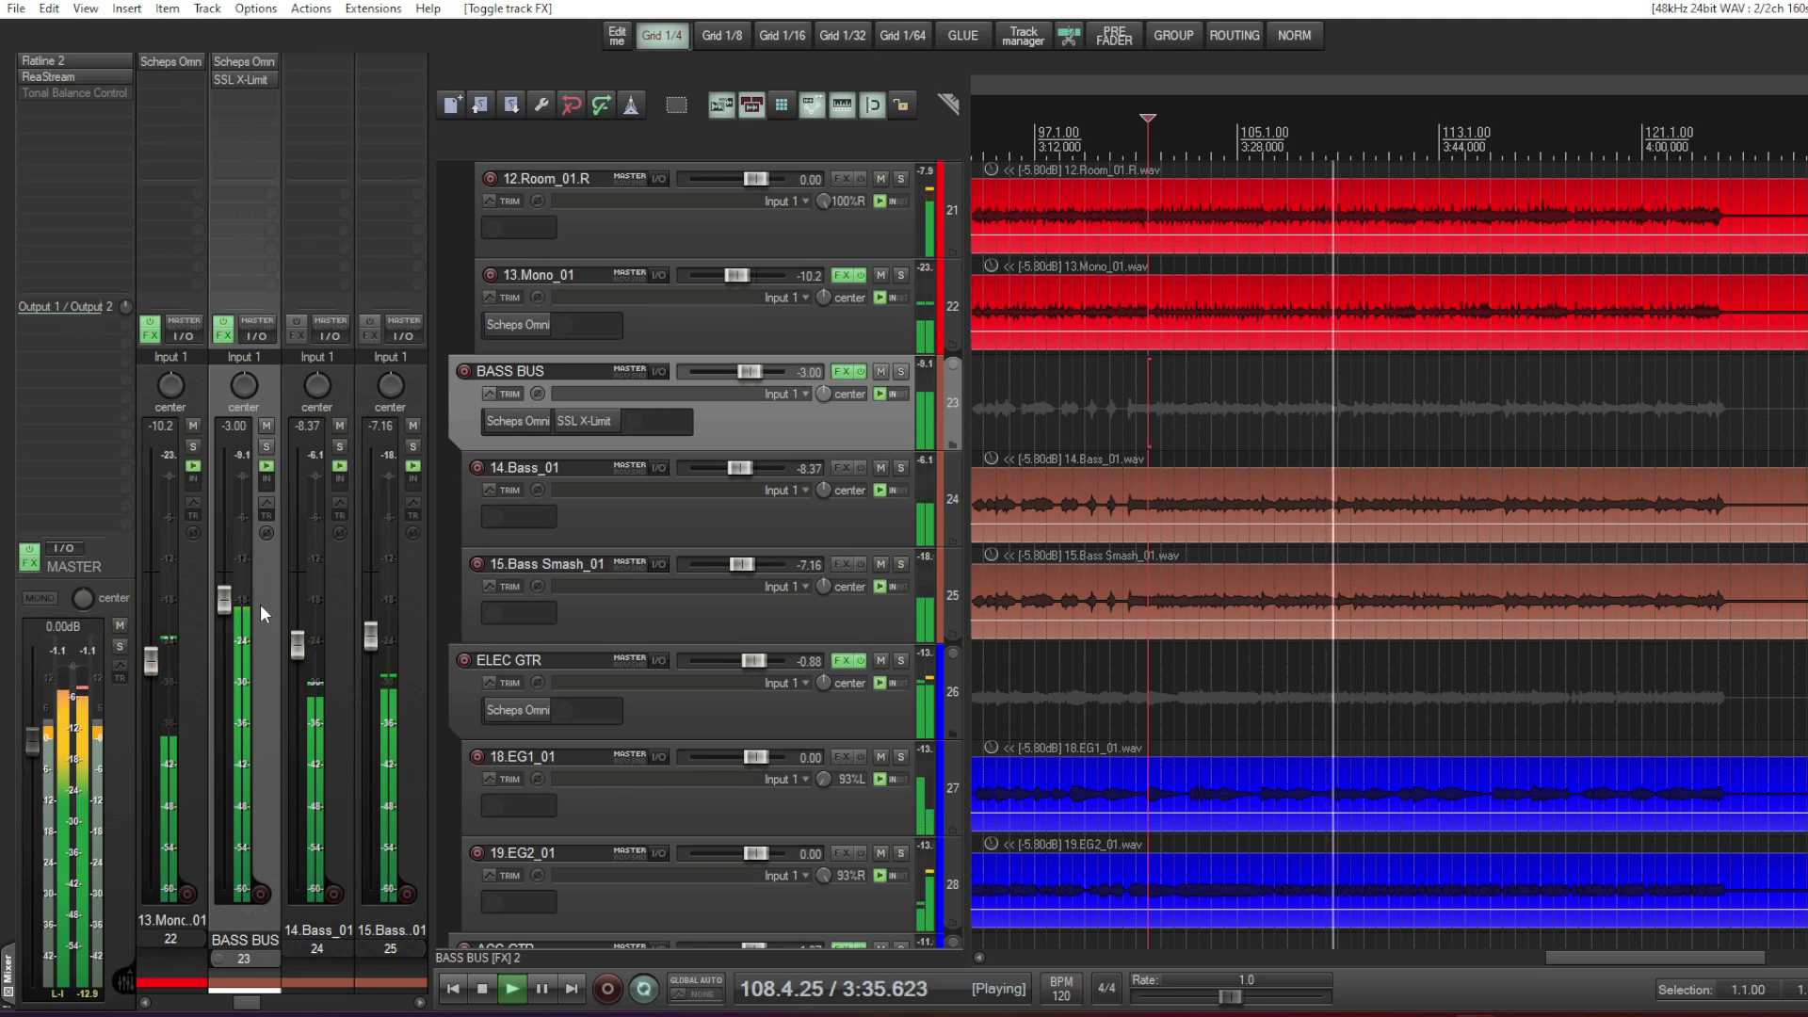
key("space")
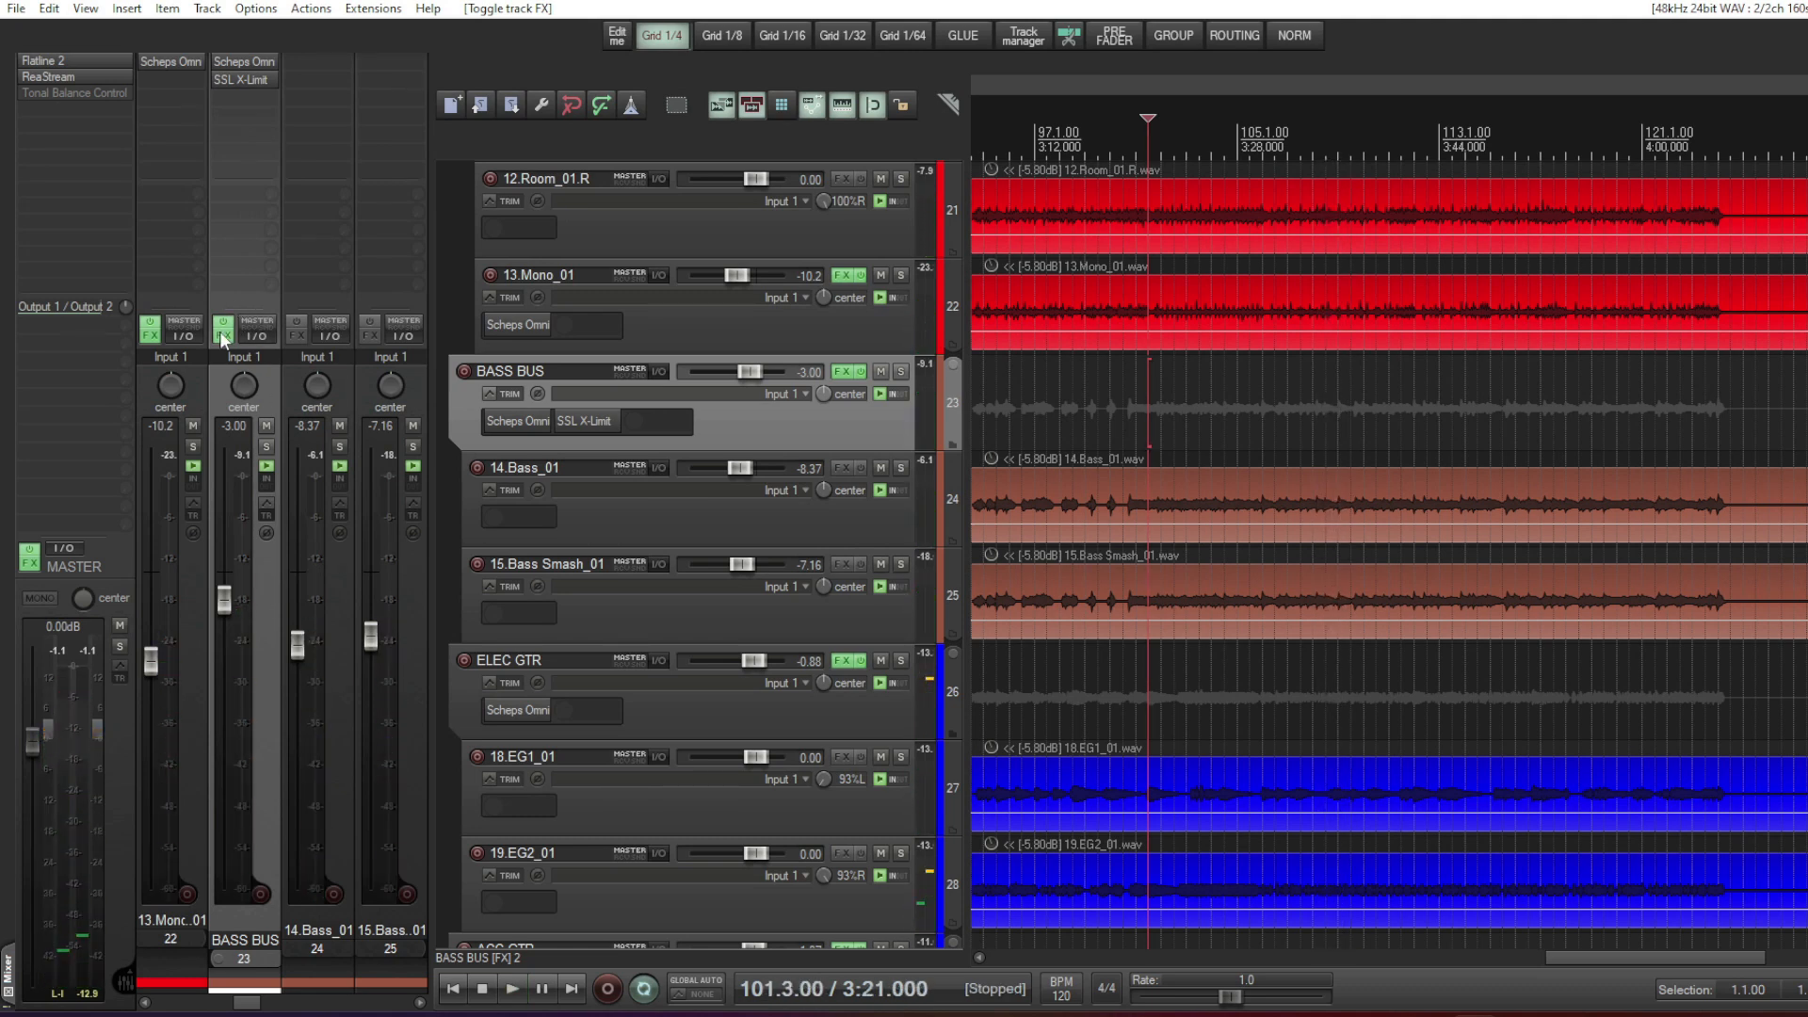
- Play the mix from 101.3.00 while alternately bypassing and enabling the BASS BUS effects, leaving them enabled when playback stops
left_click(224, 326)
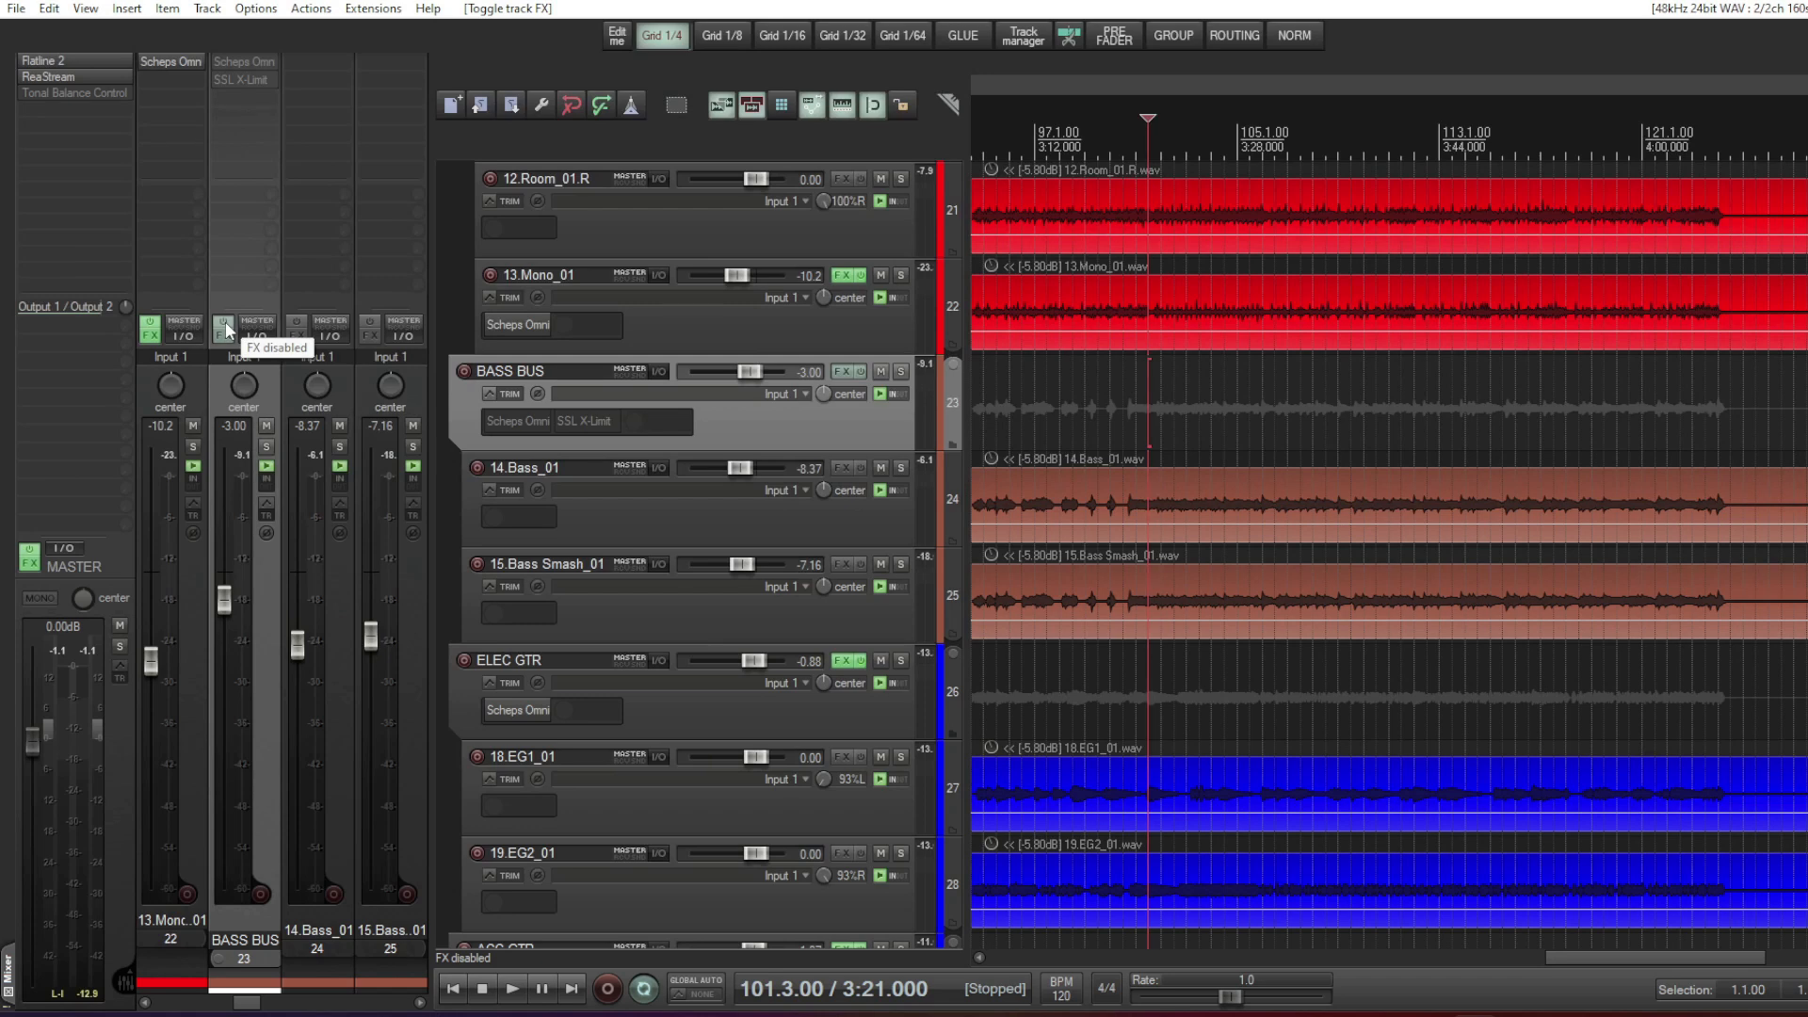
key("space")
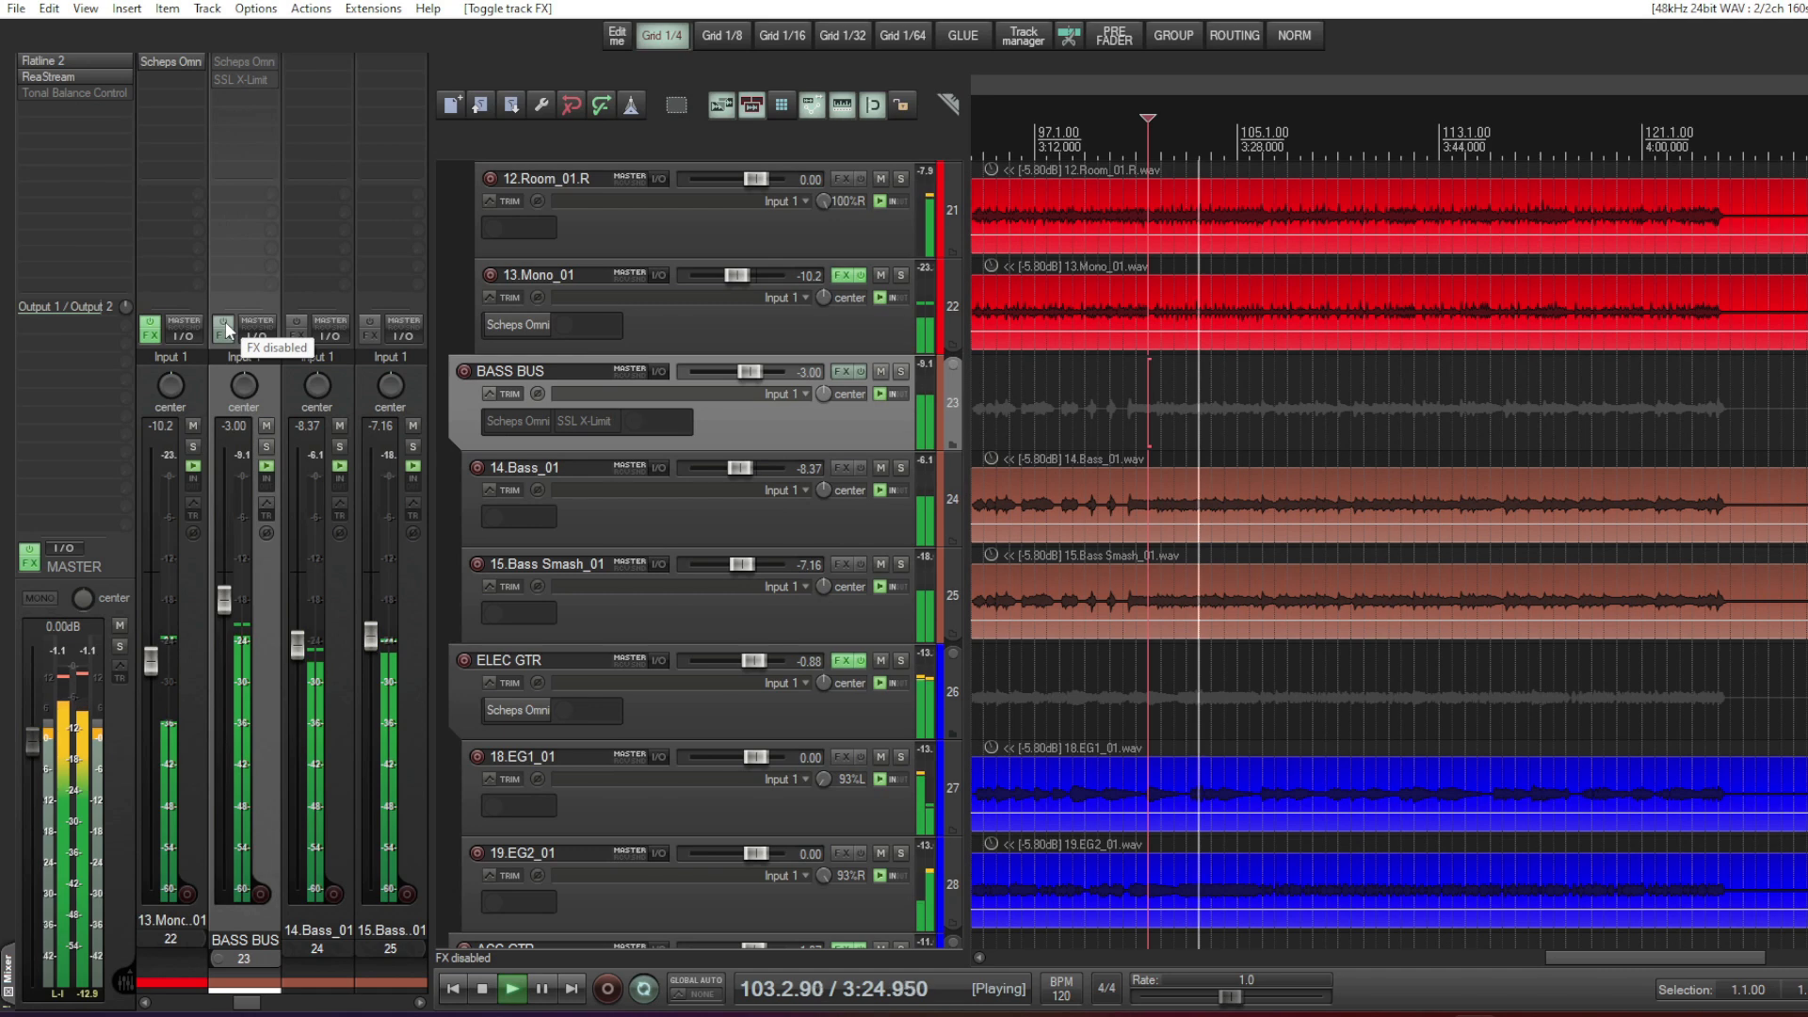
left_click(224, 327)
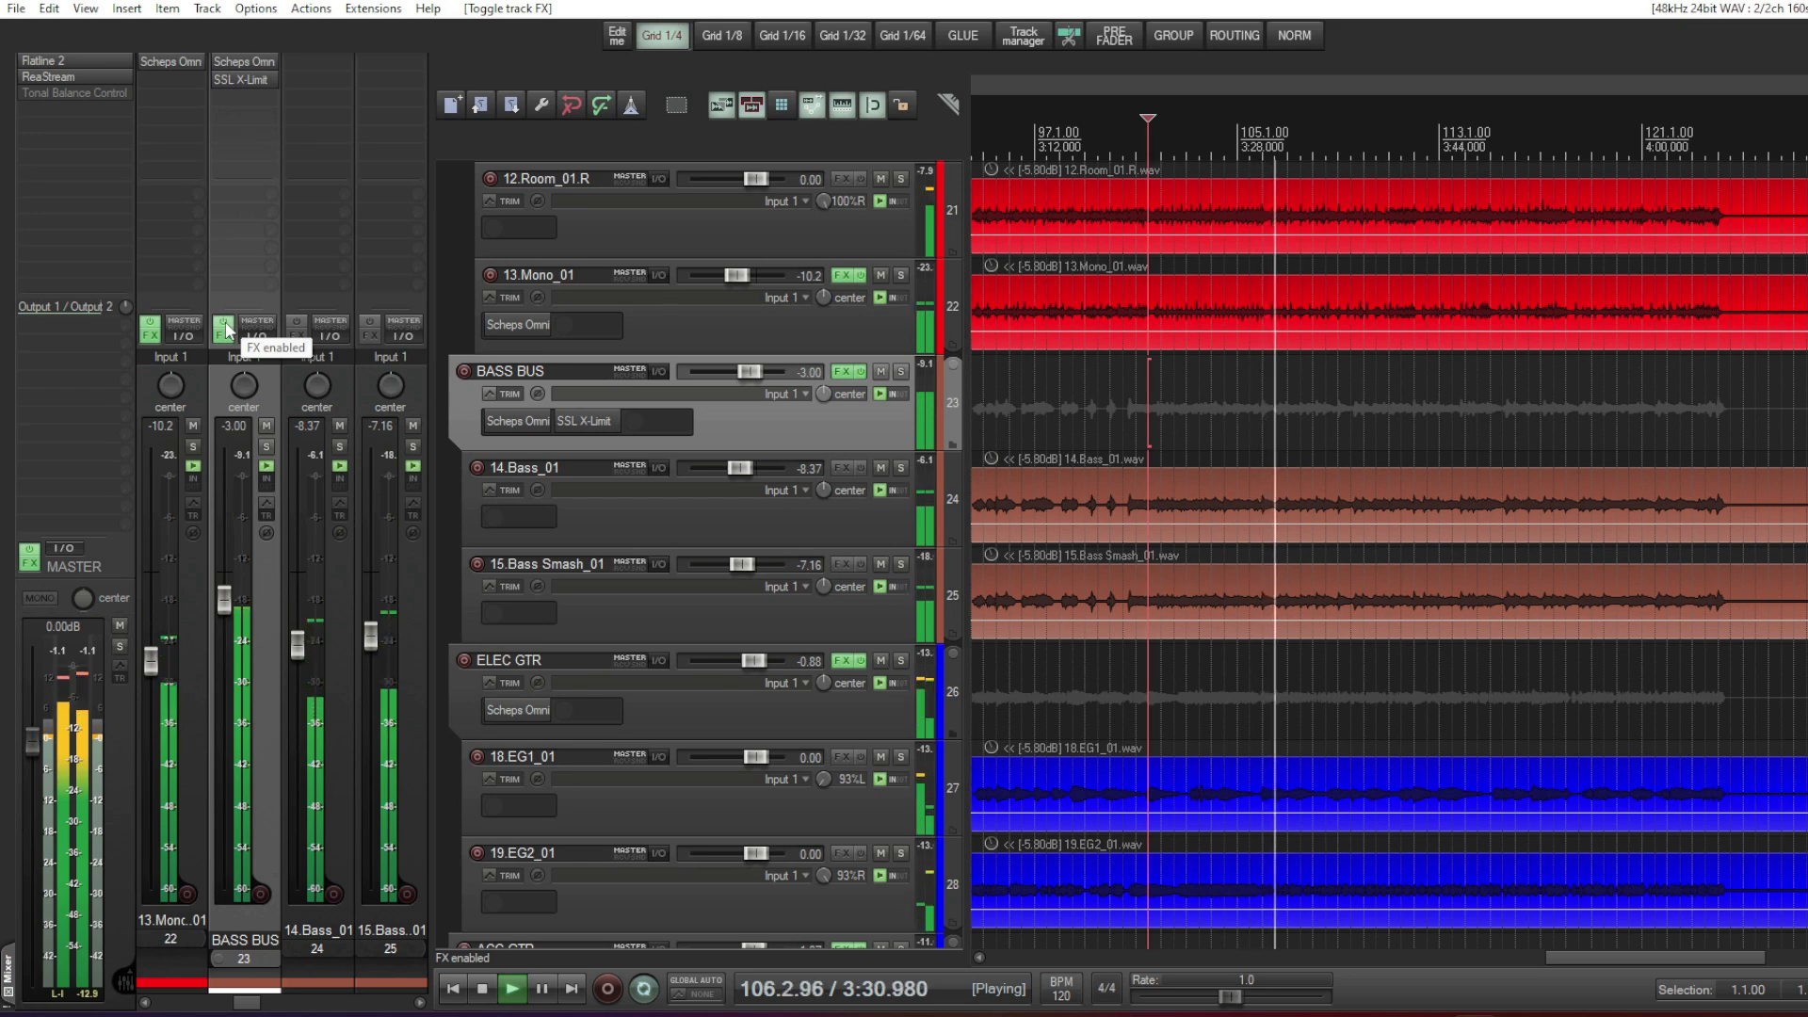
left_click(224, 328)
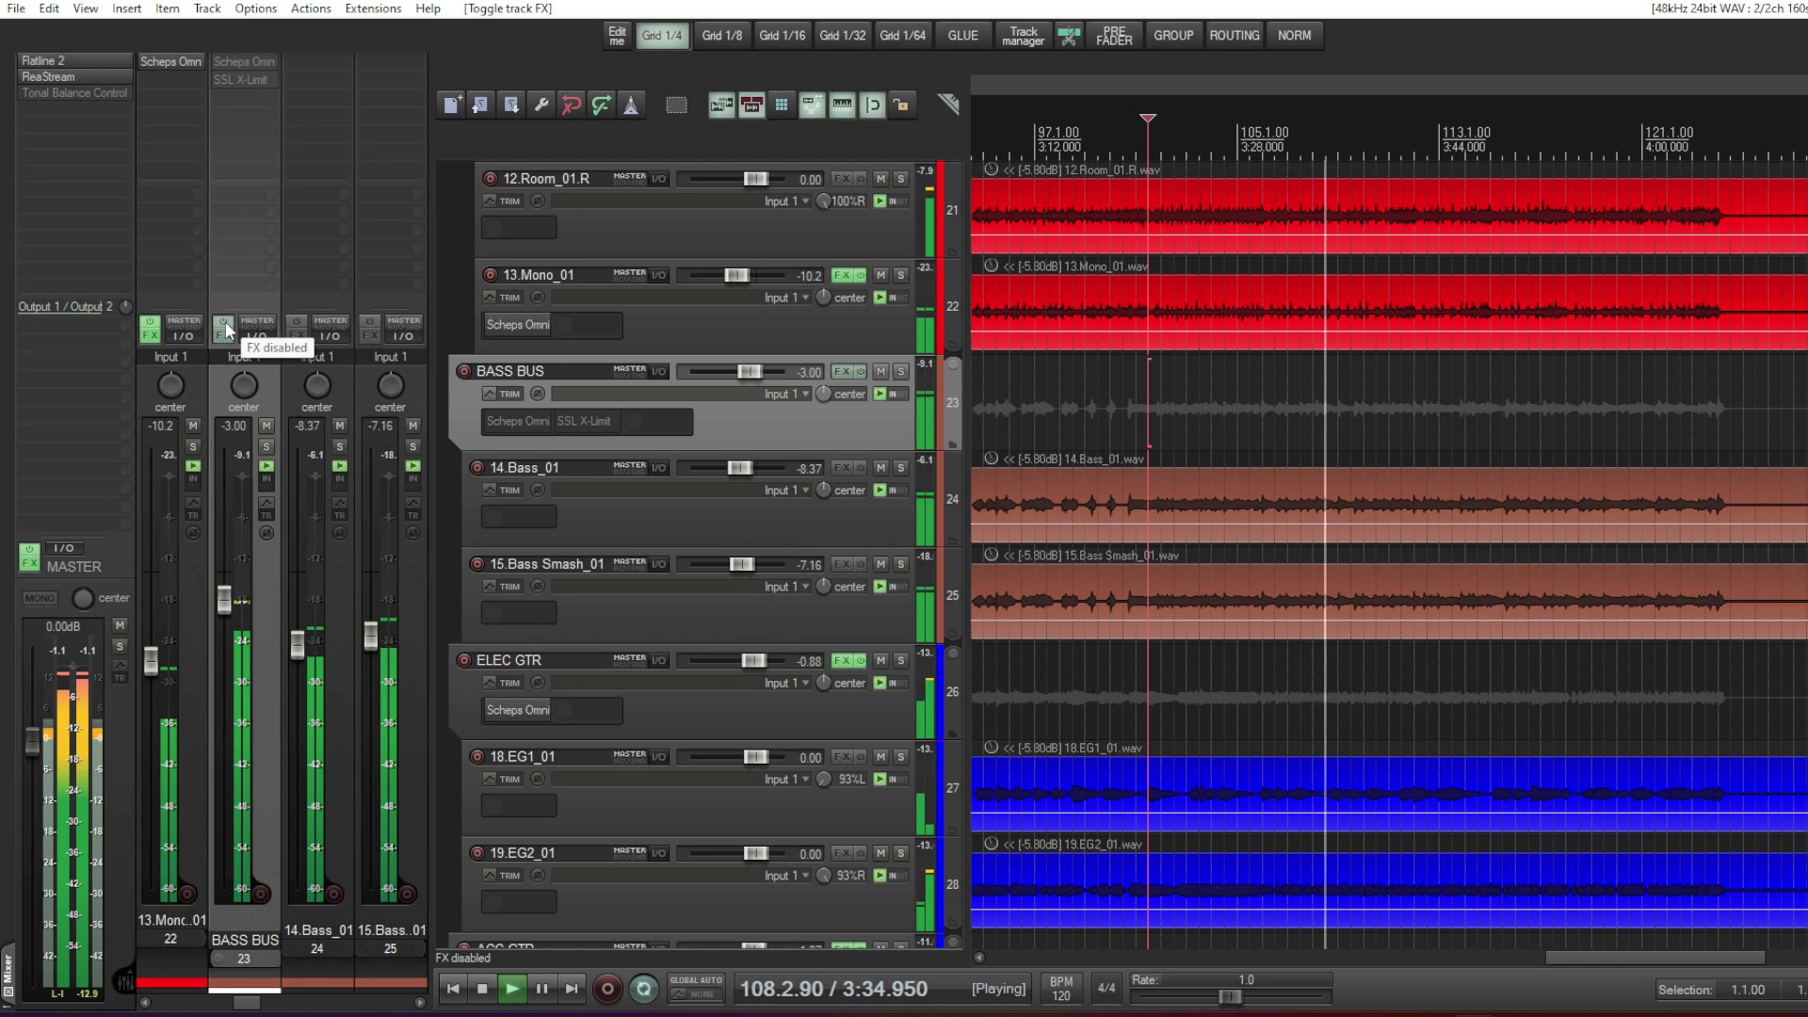
left_click(224, 328)
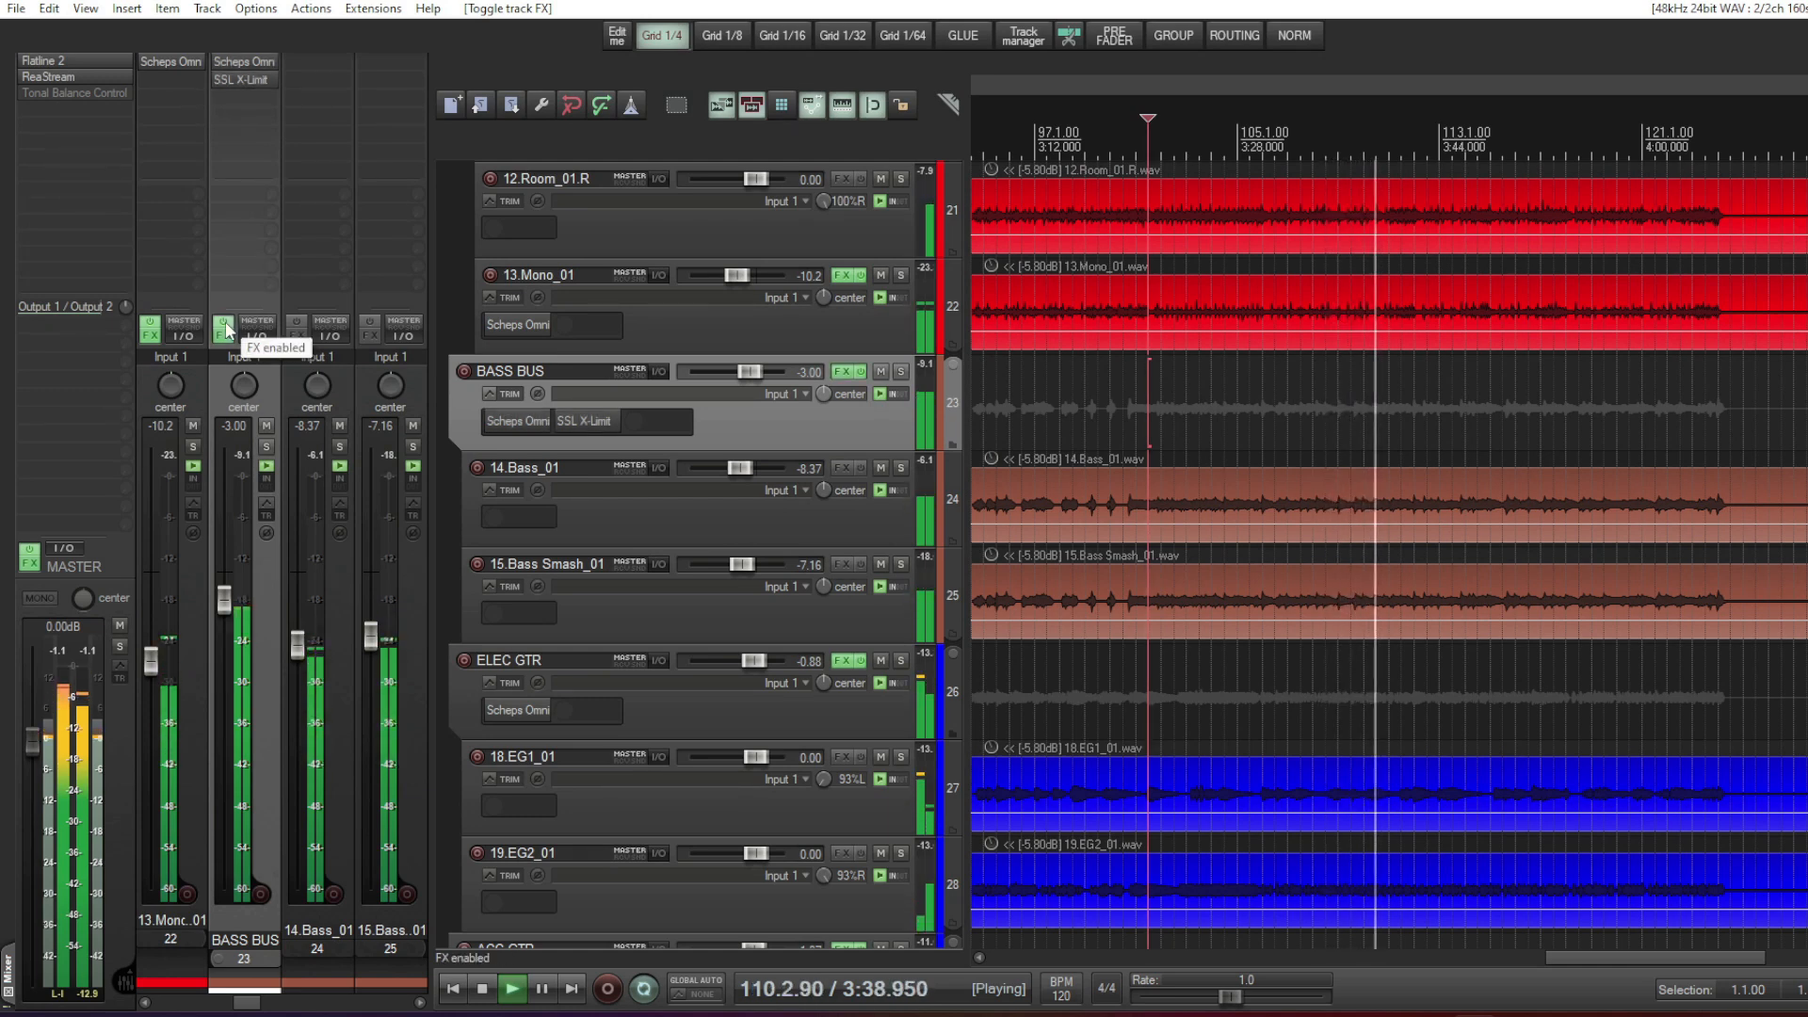
left_click(225, 328)
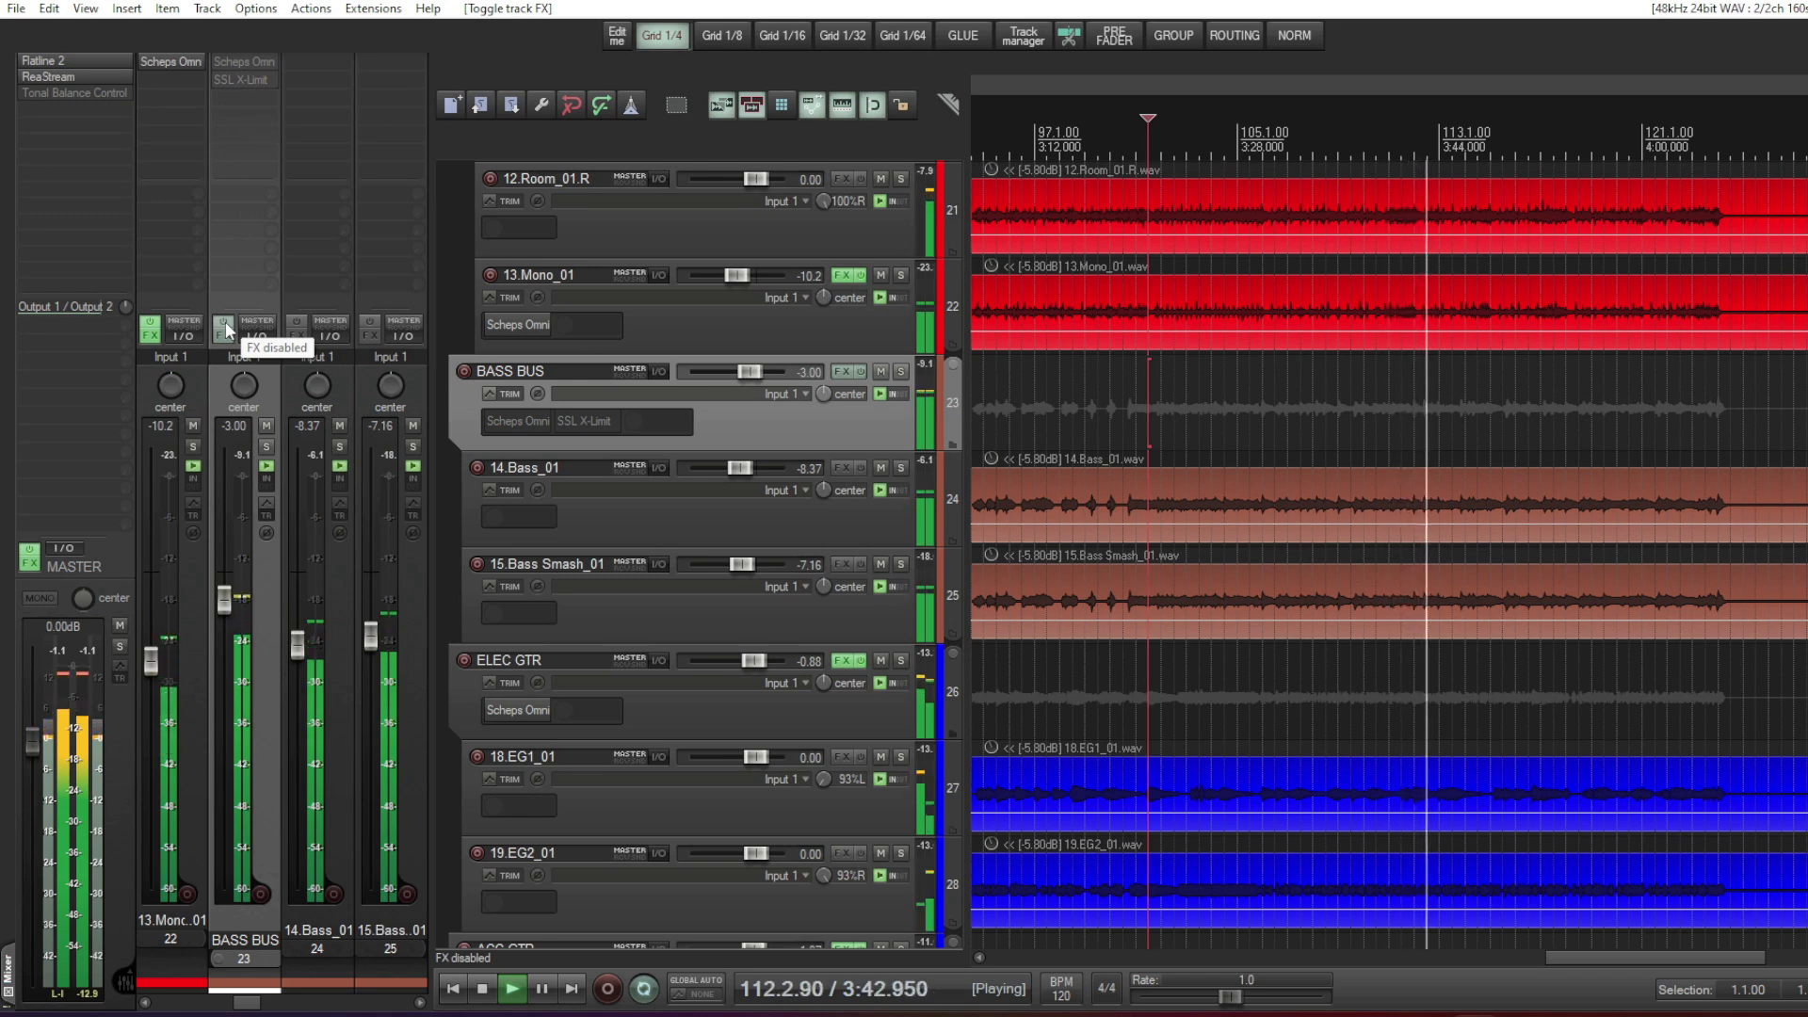
left_click(224, 327)
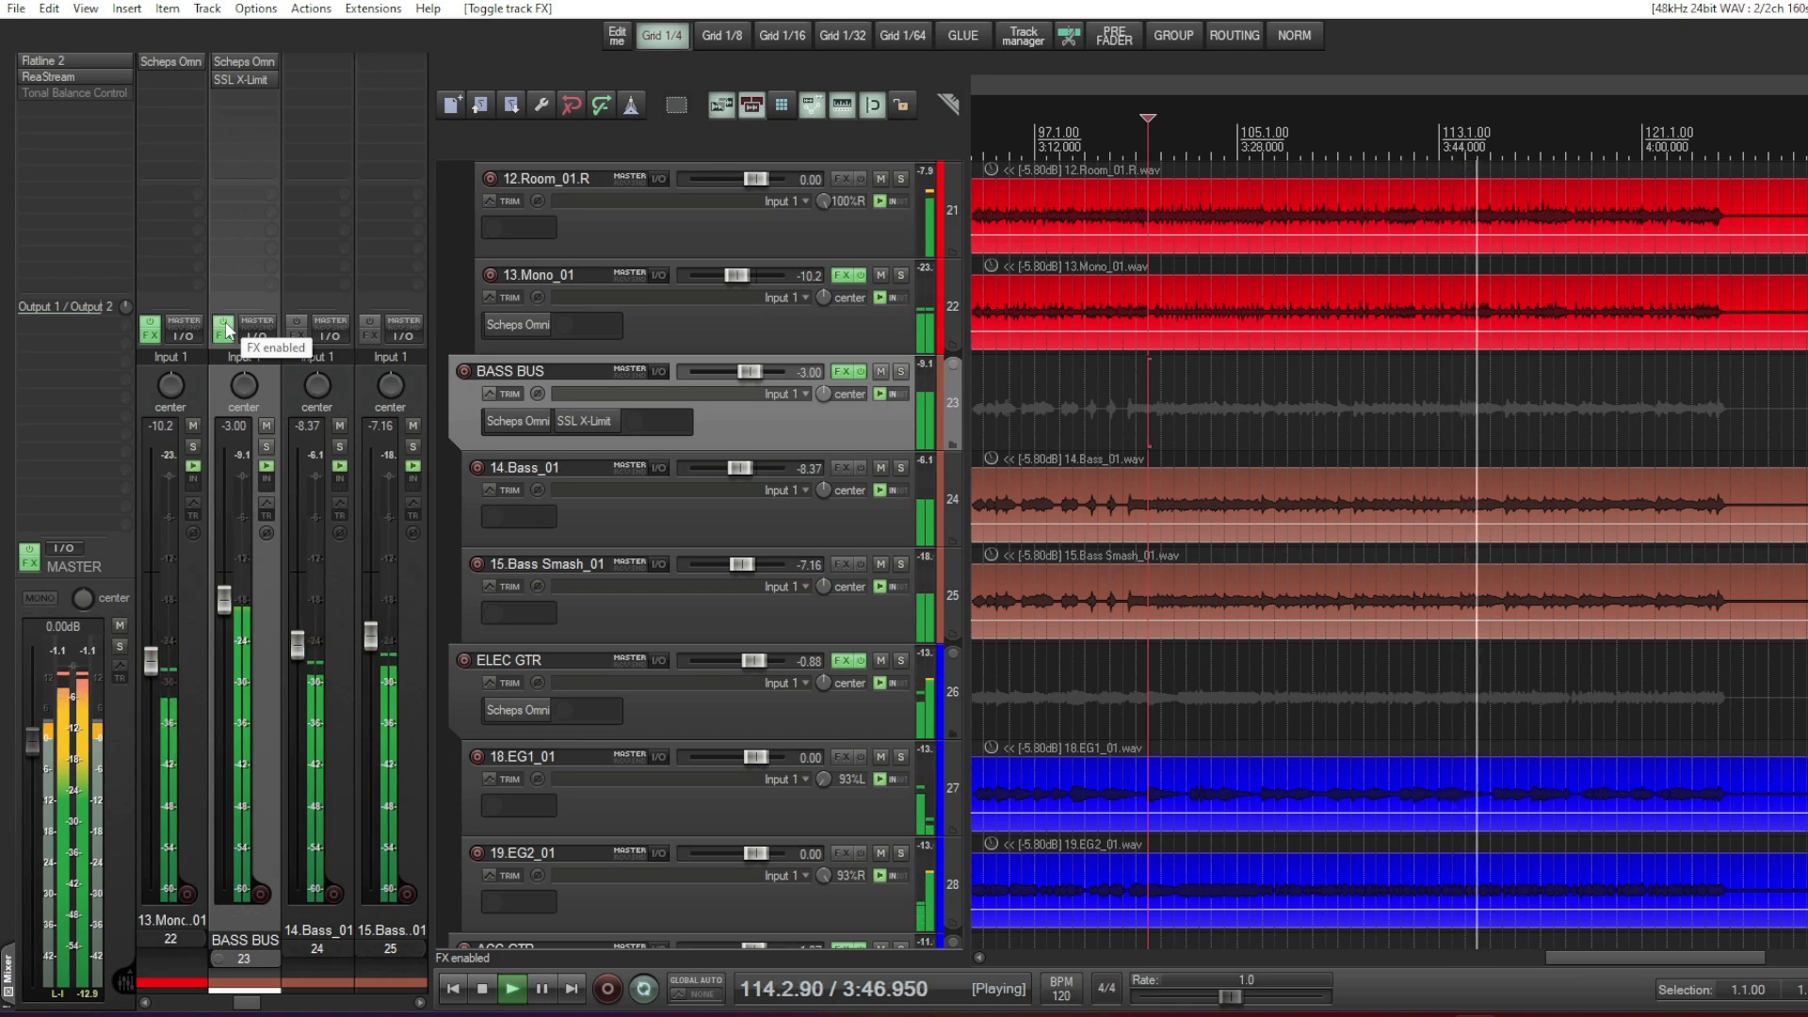
left_click(224, 328)
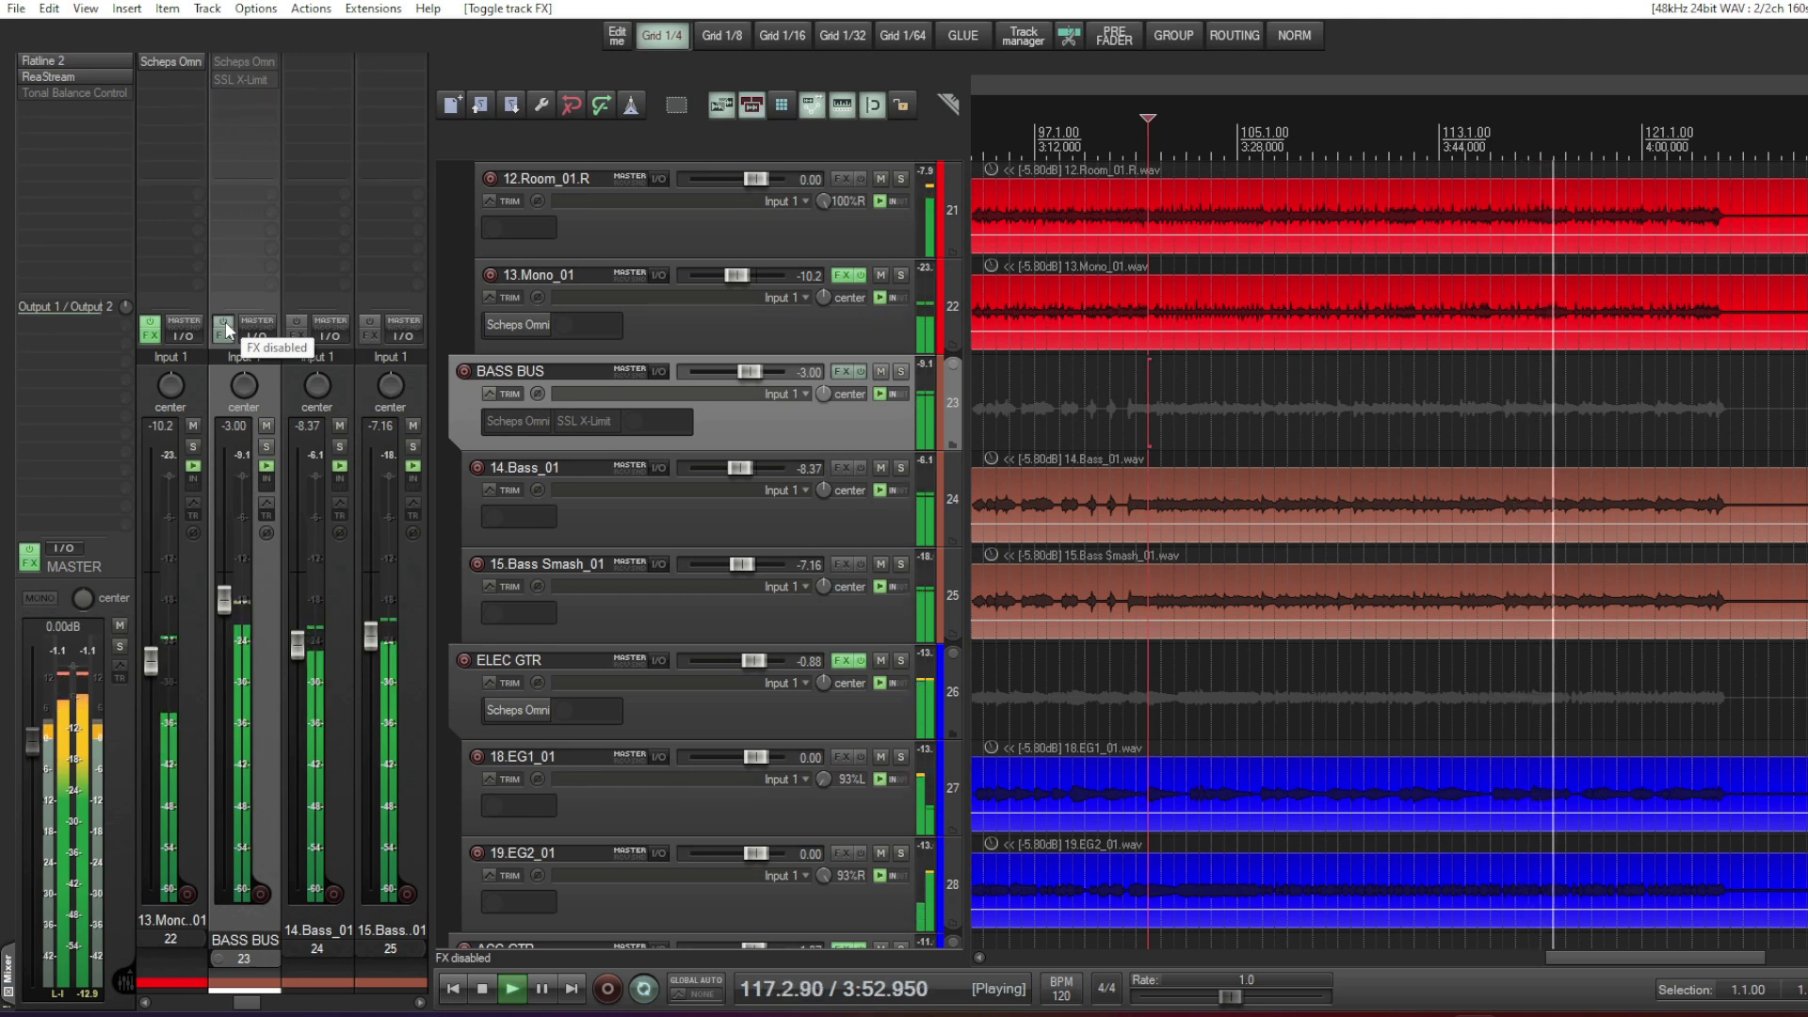
left_click(225, 328)
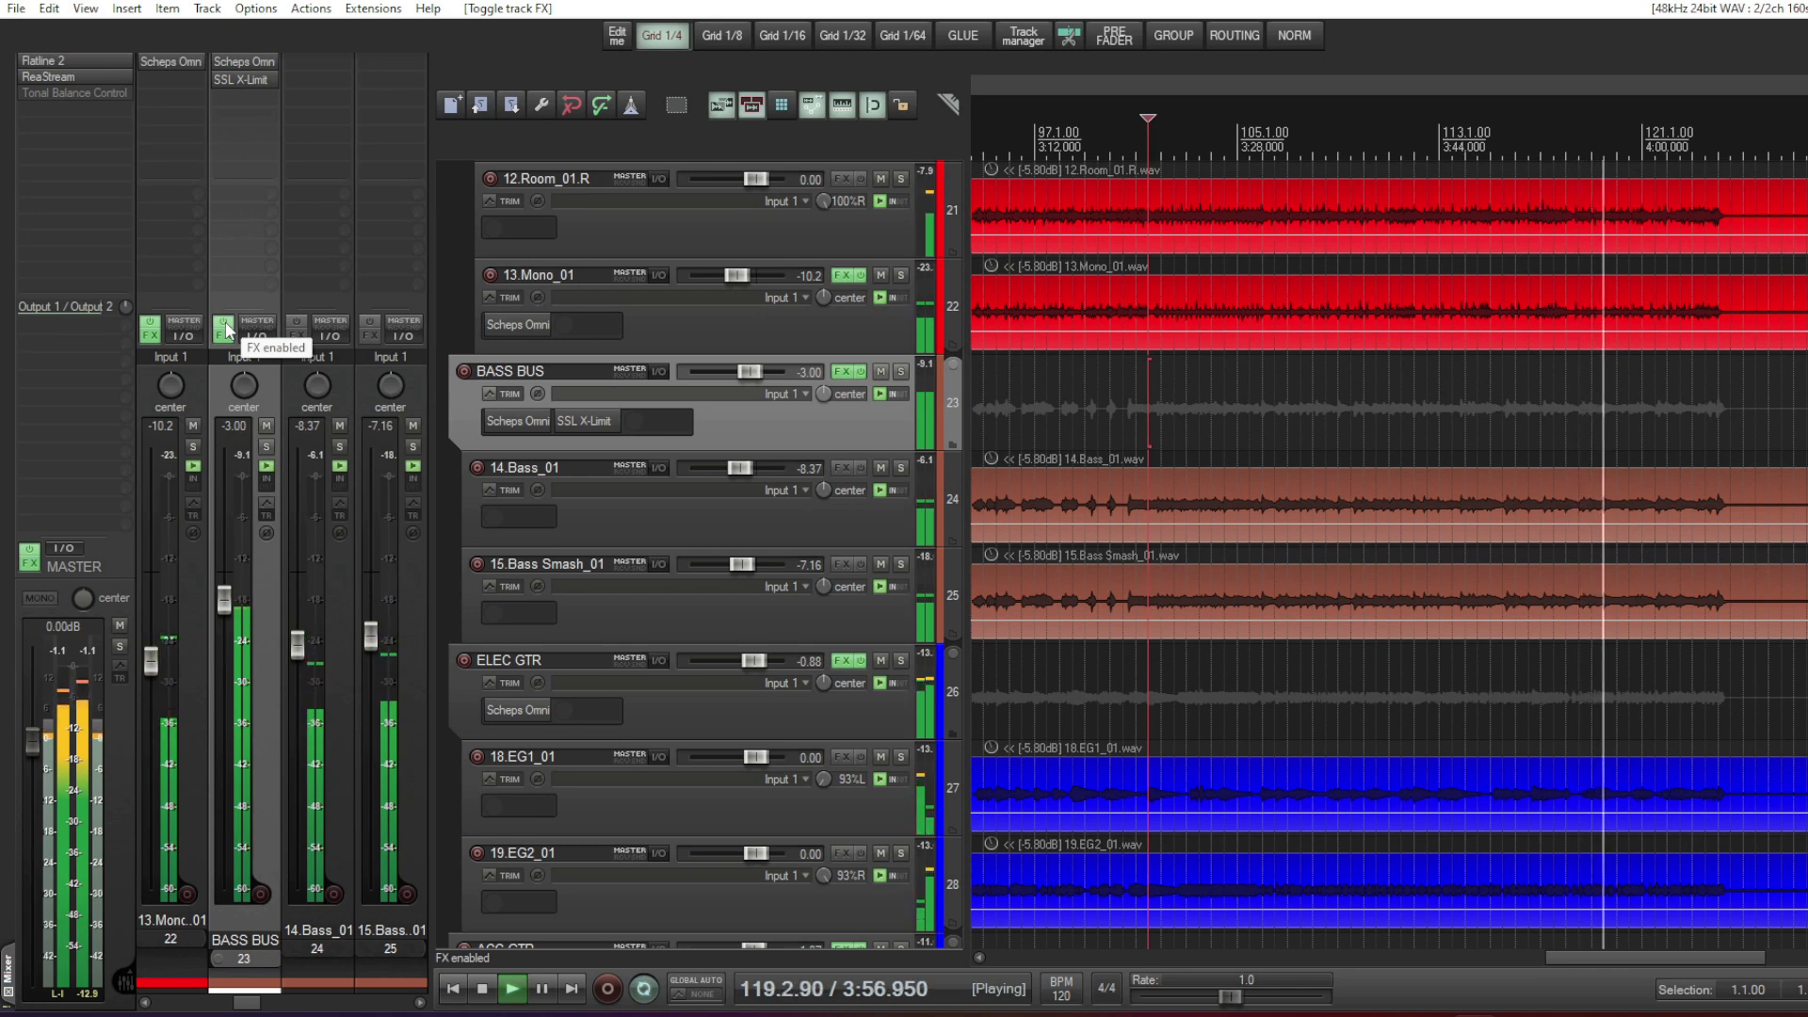
left_click(224, 327)
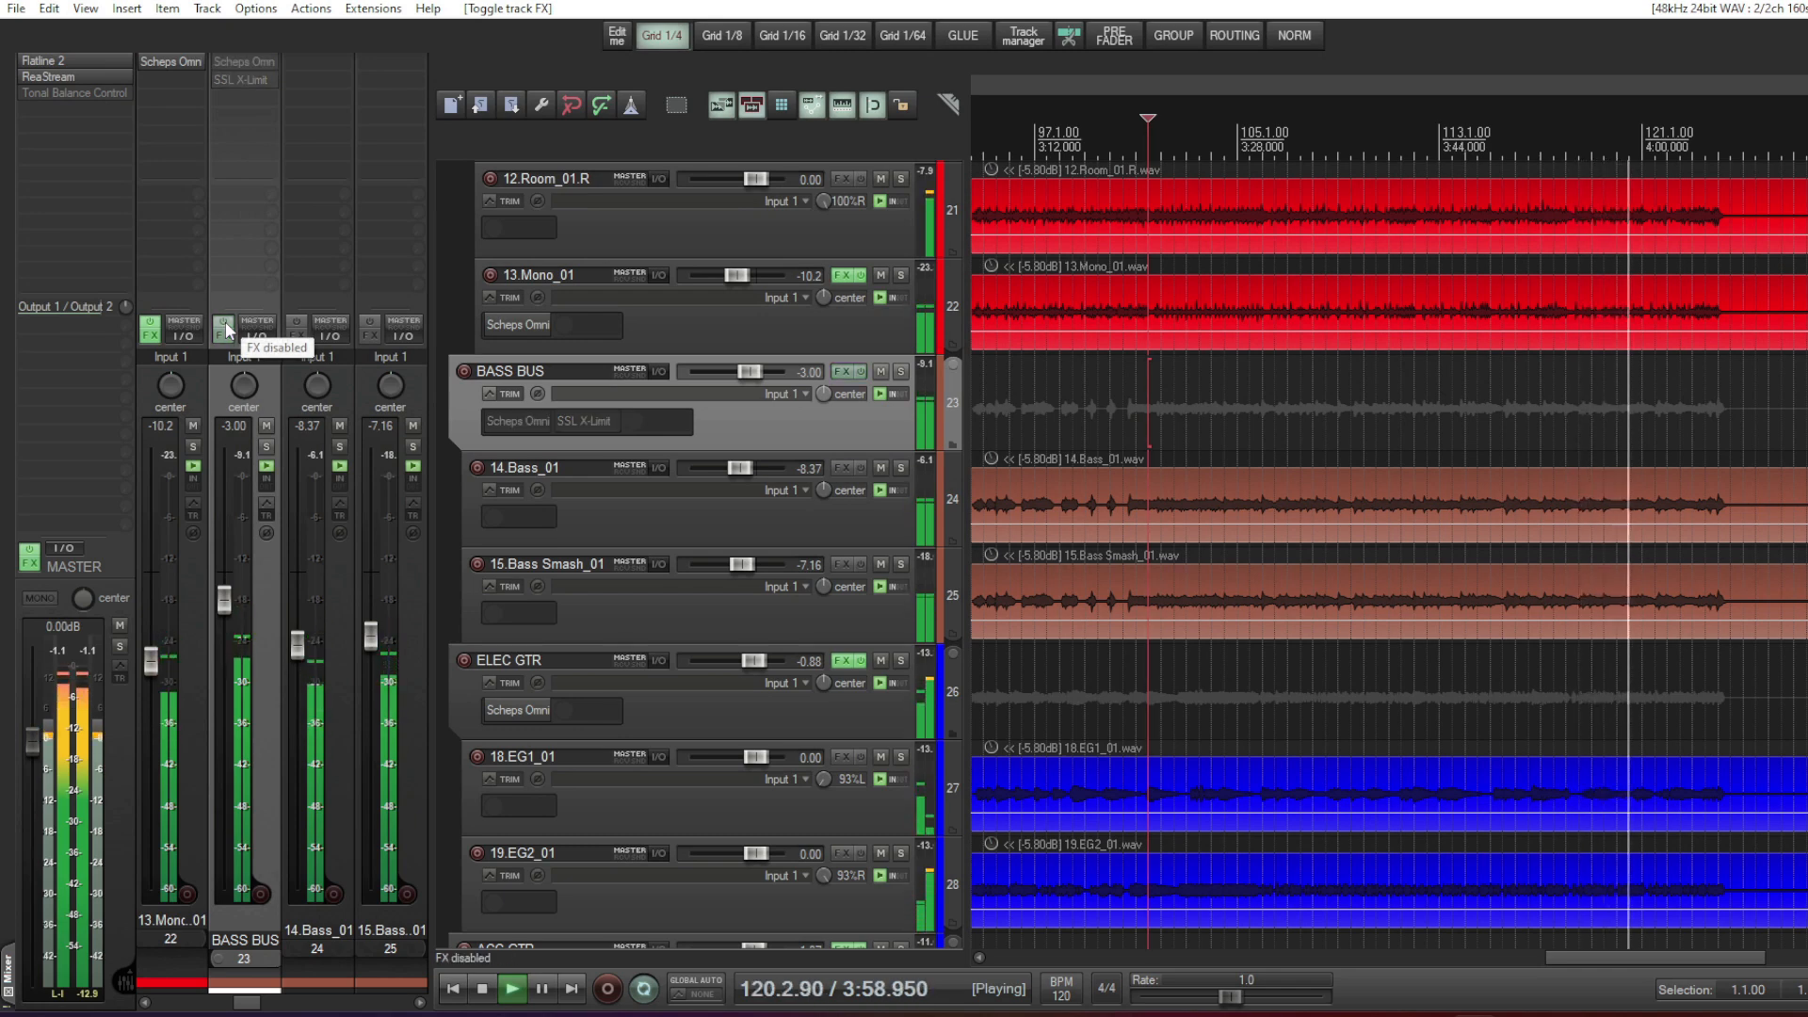
left_click(224, 328)
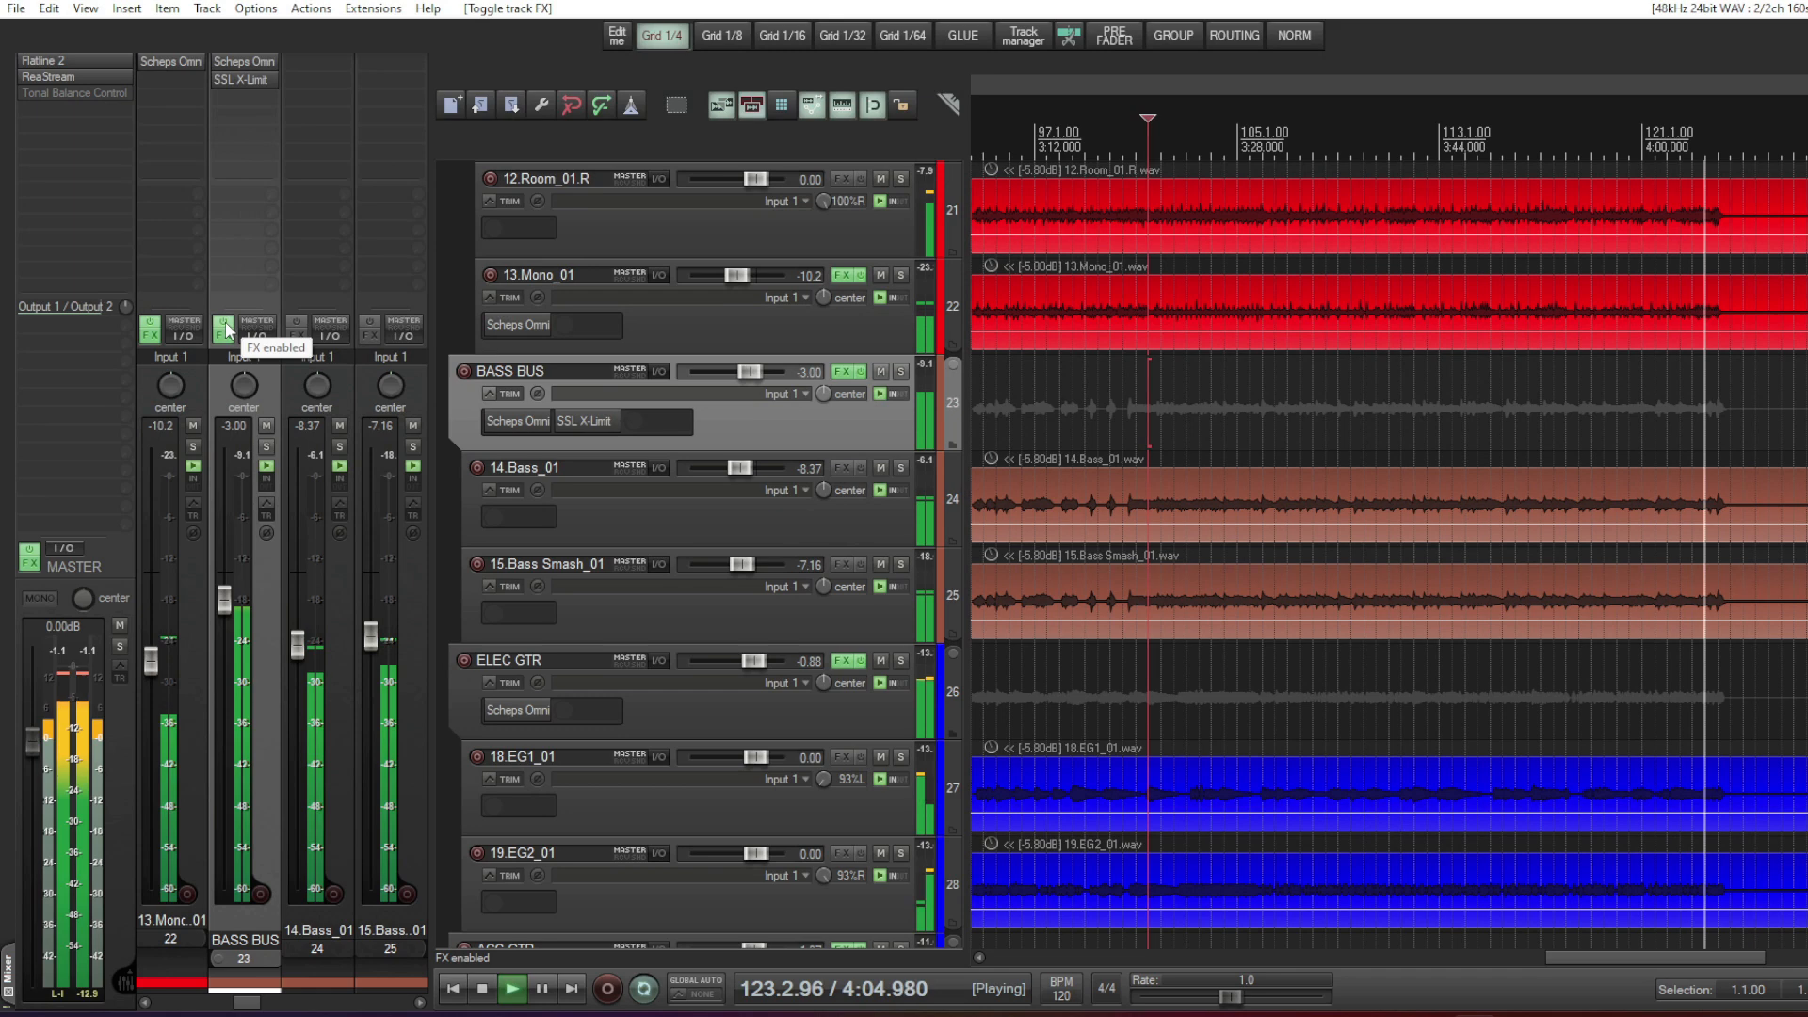
key("space")
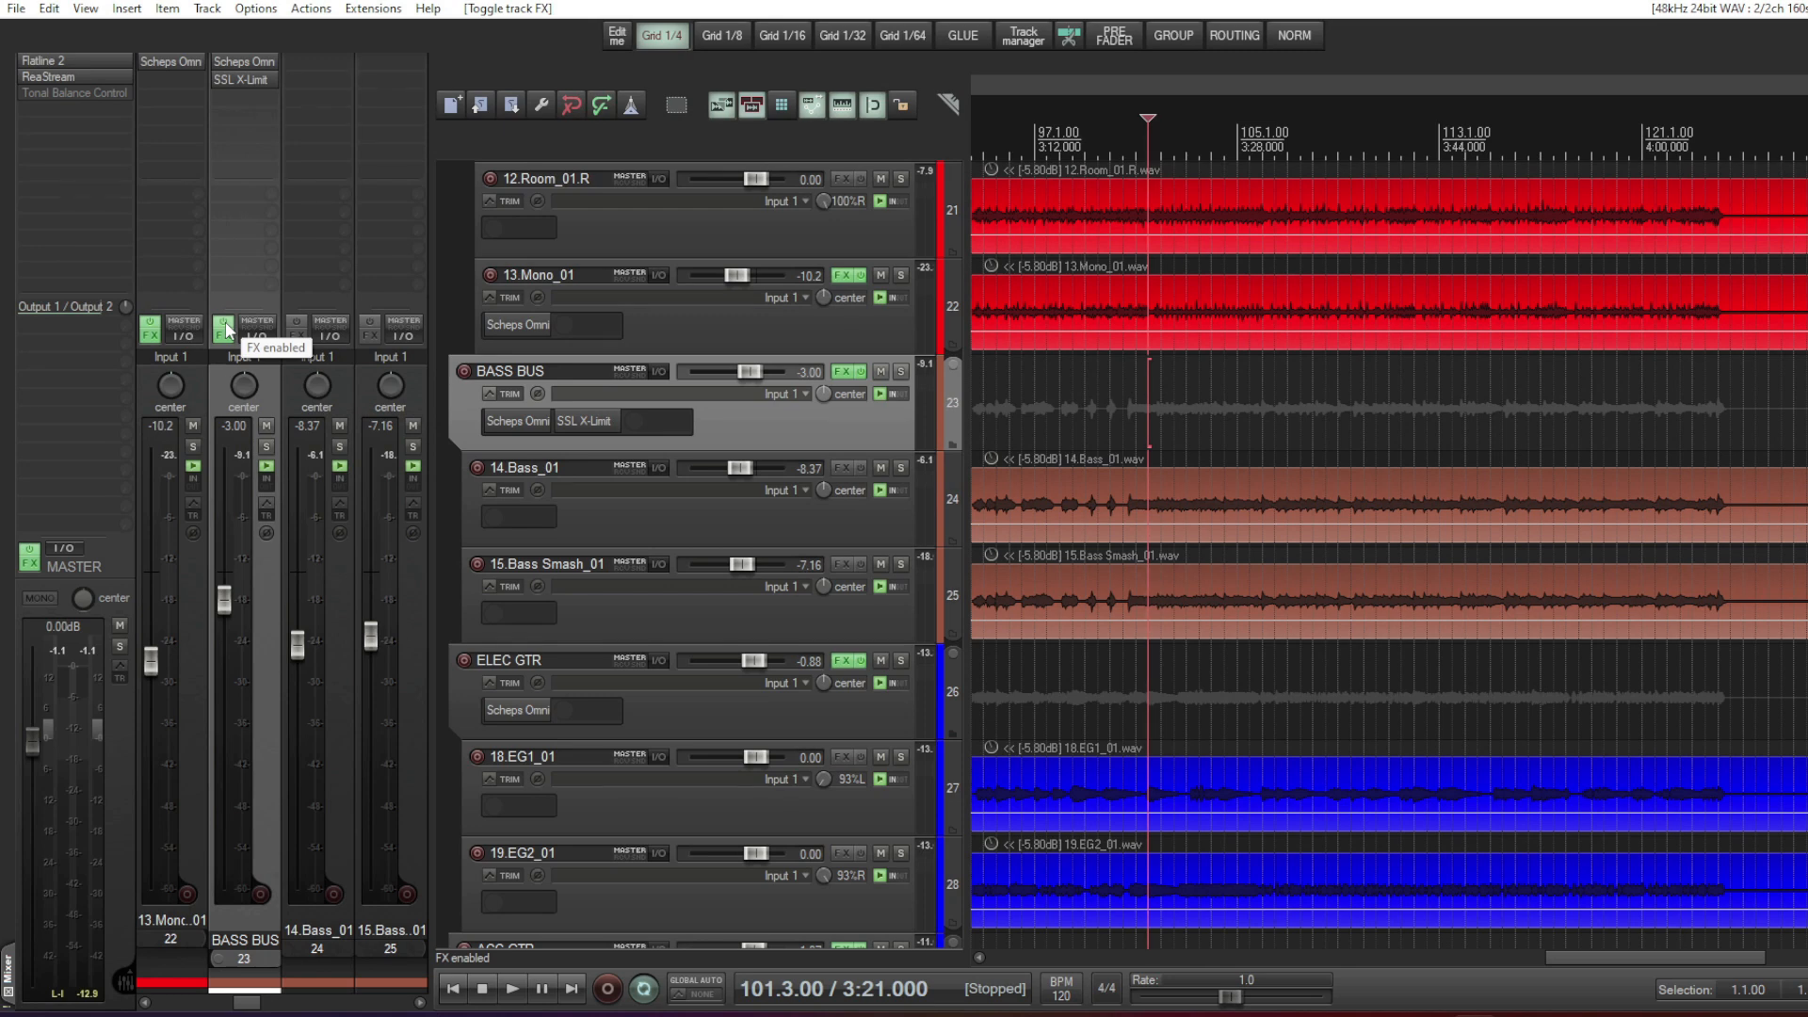
- View the Scheps Omni Channel and SSL X-Limit settings on BASS BUS, closing each plugin window
left_click(246, 62)
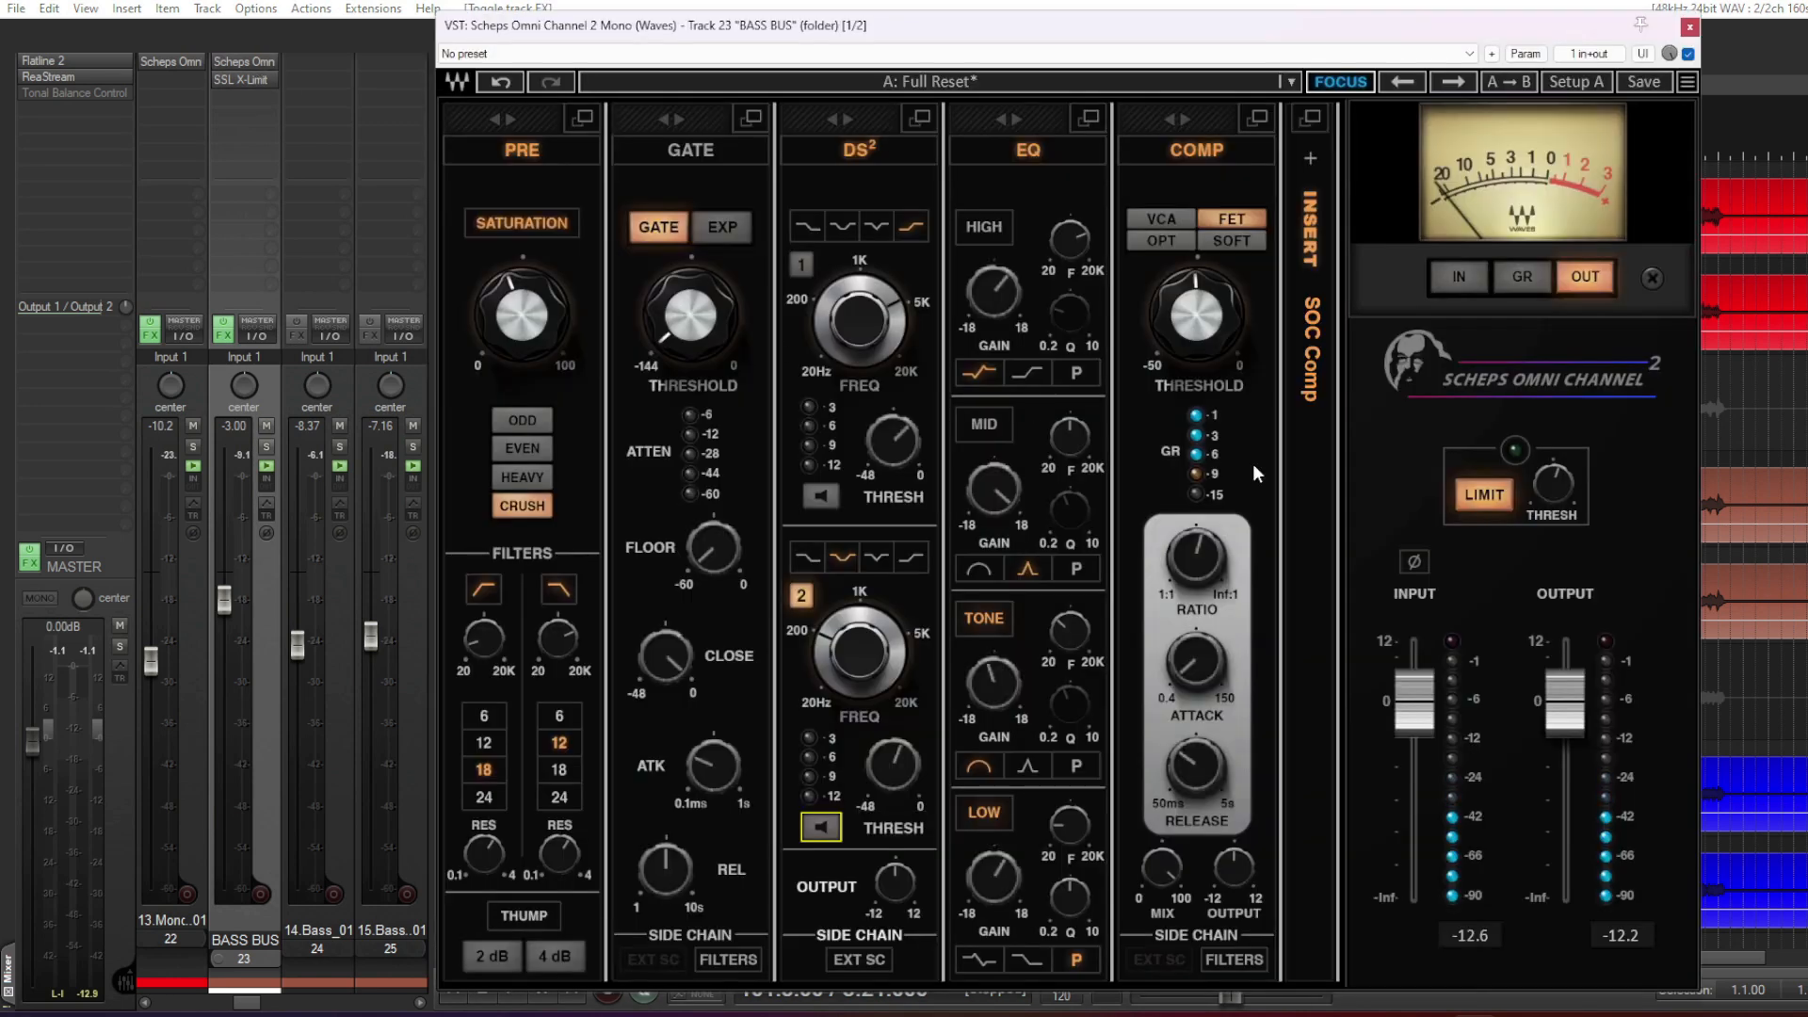
left_click(1691, 29)
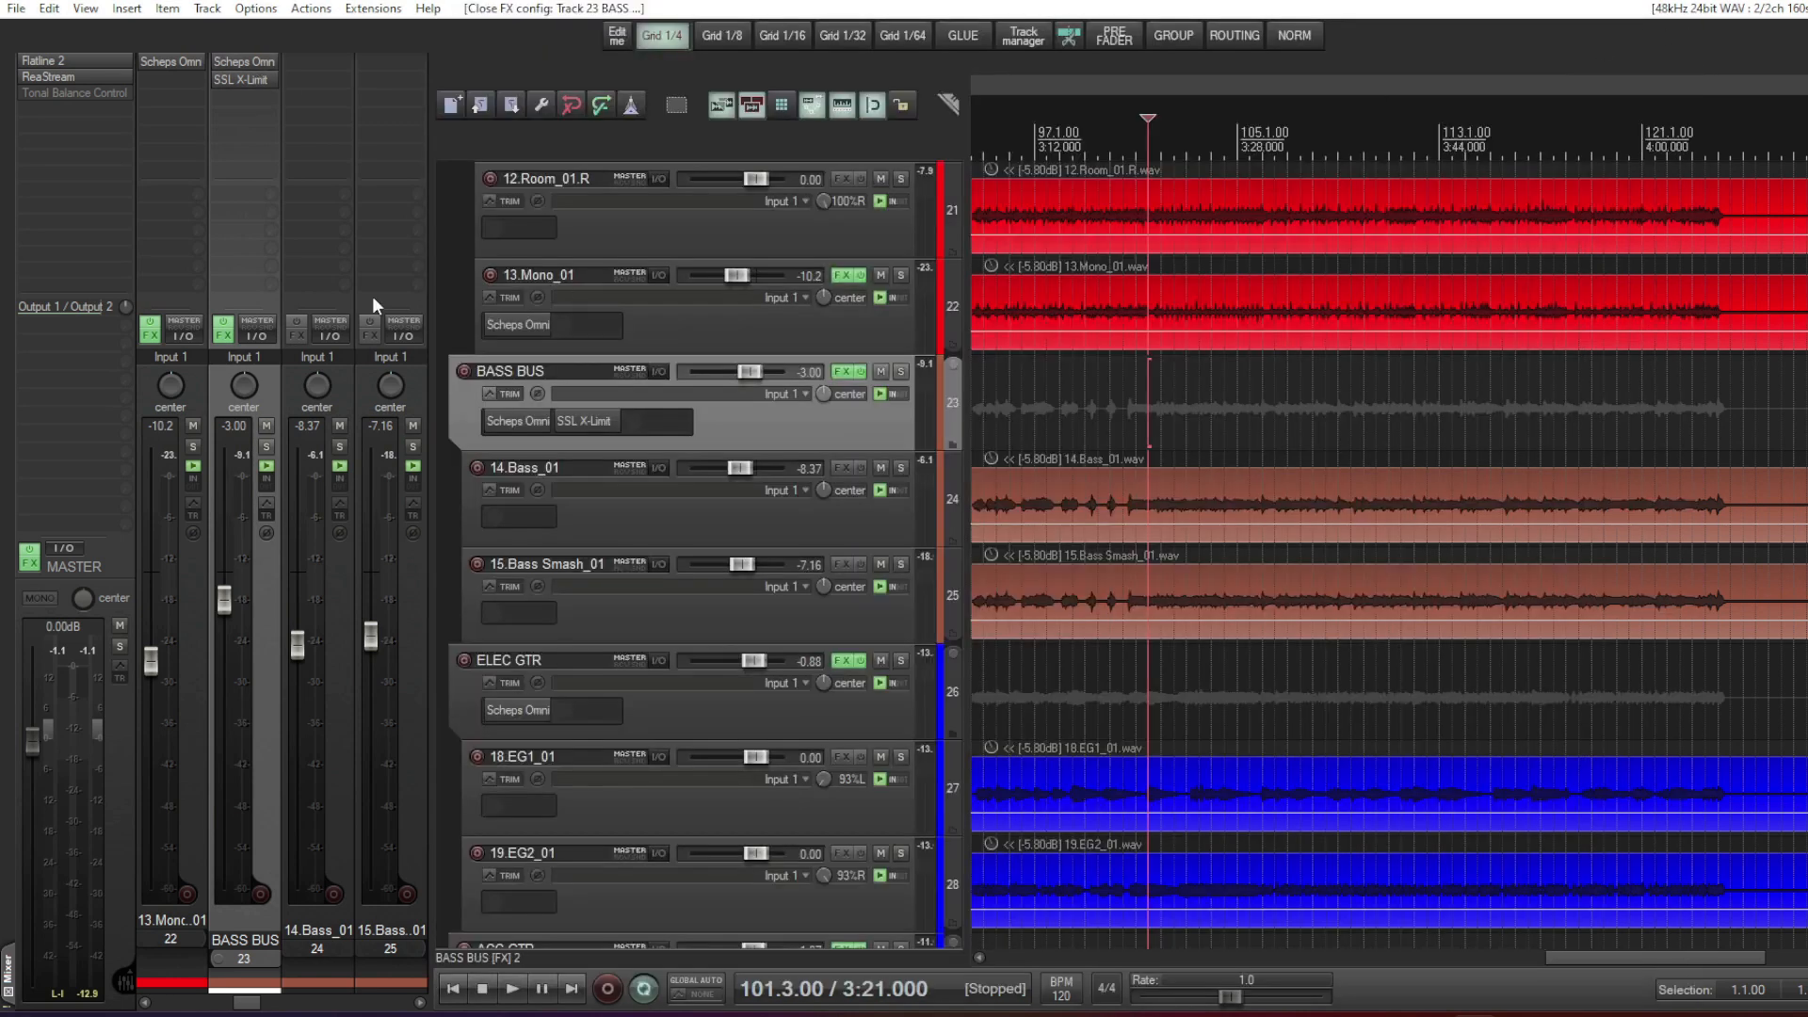
left_click(252, 81)
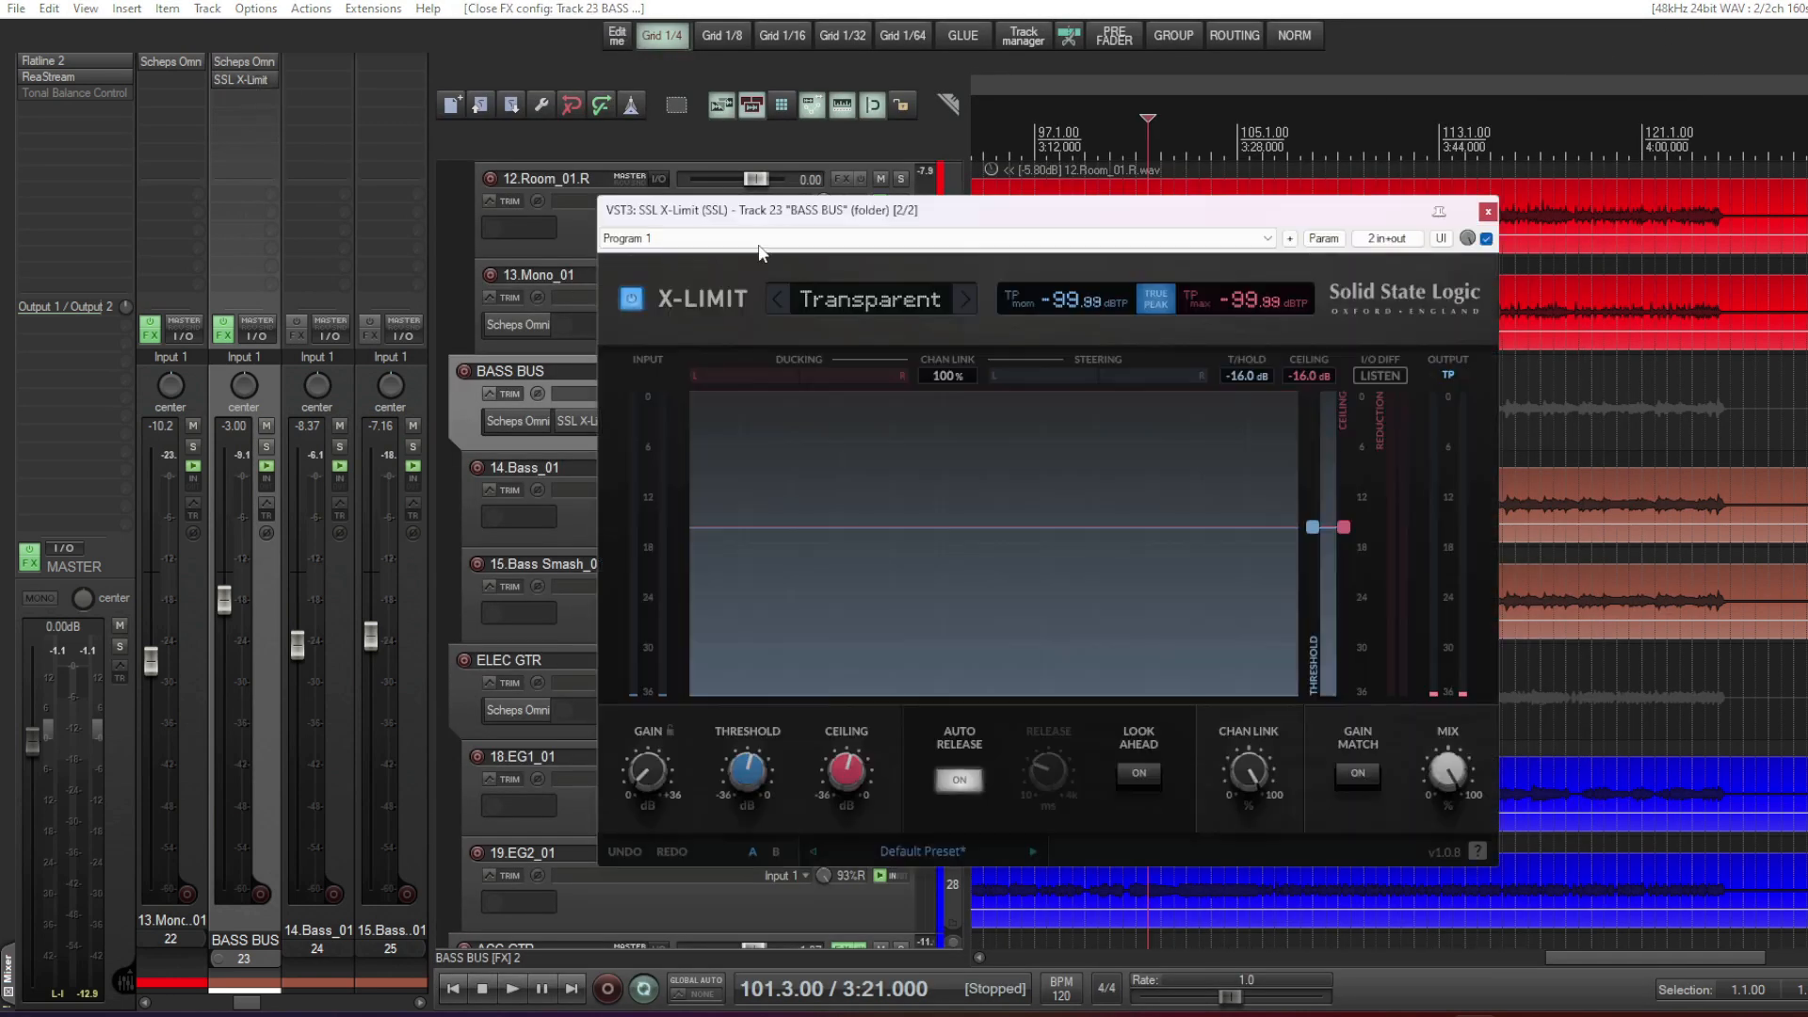
left_click(1487, 212)
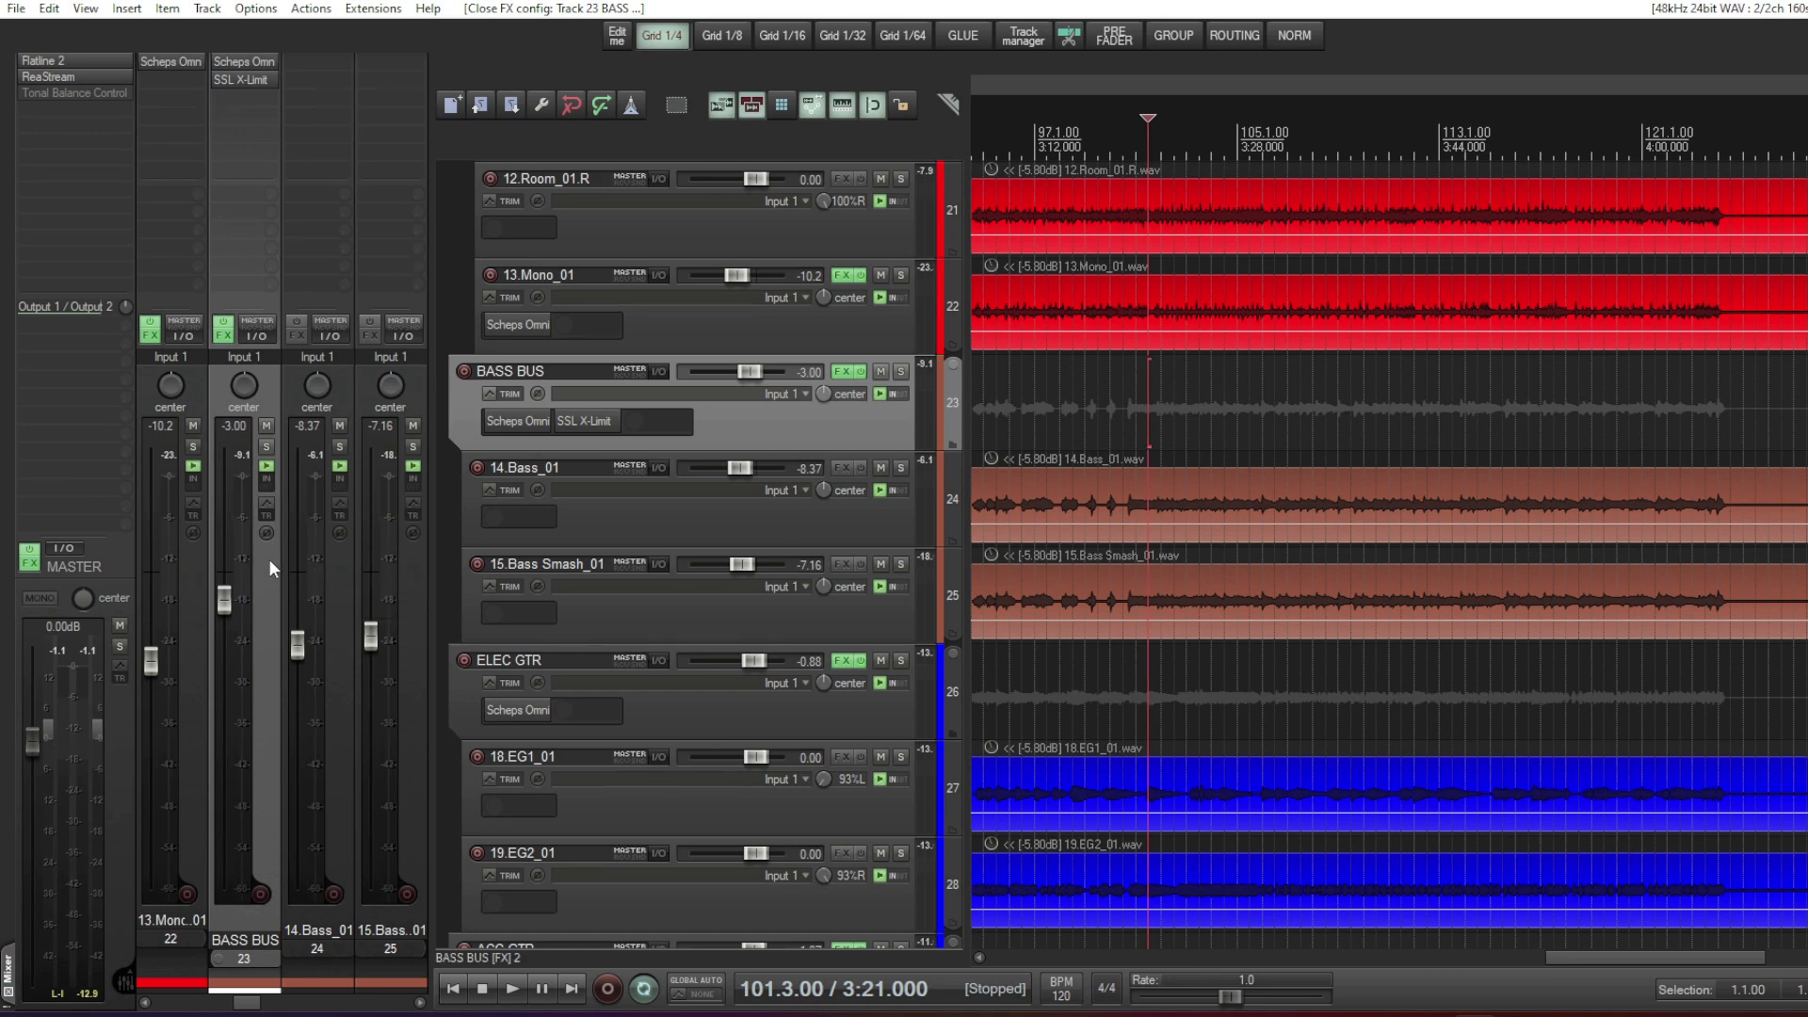
- Unmute the VOX BUS folder track and return to BASS BUS in the track list
scroll(953, 715, "down", 15)
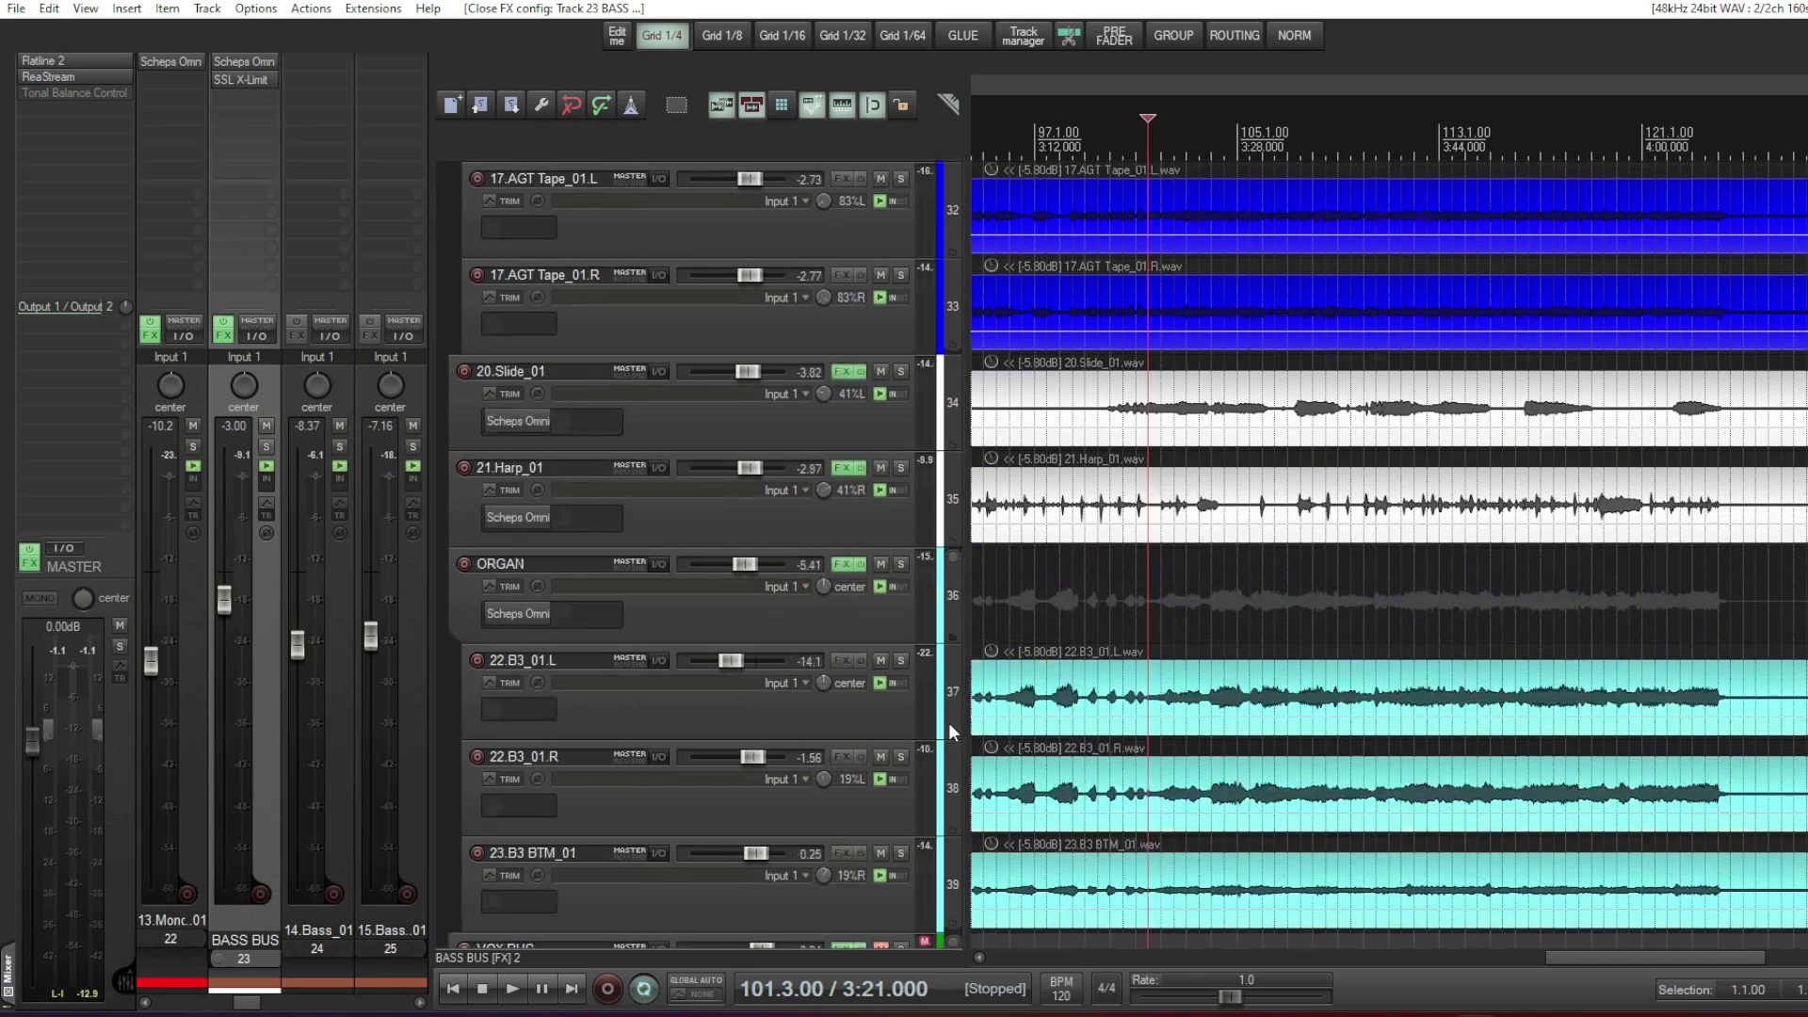
scroll(947, 721, "down", 3)
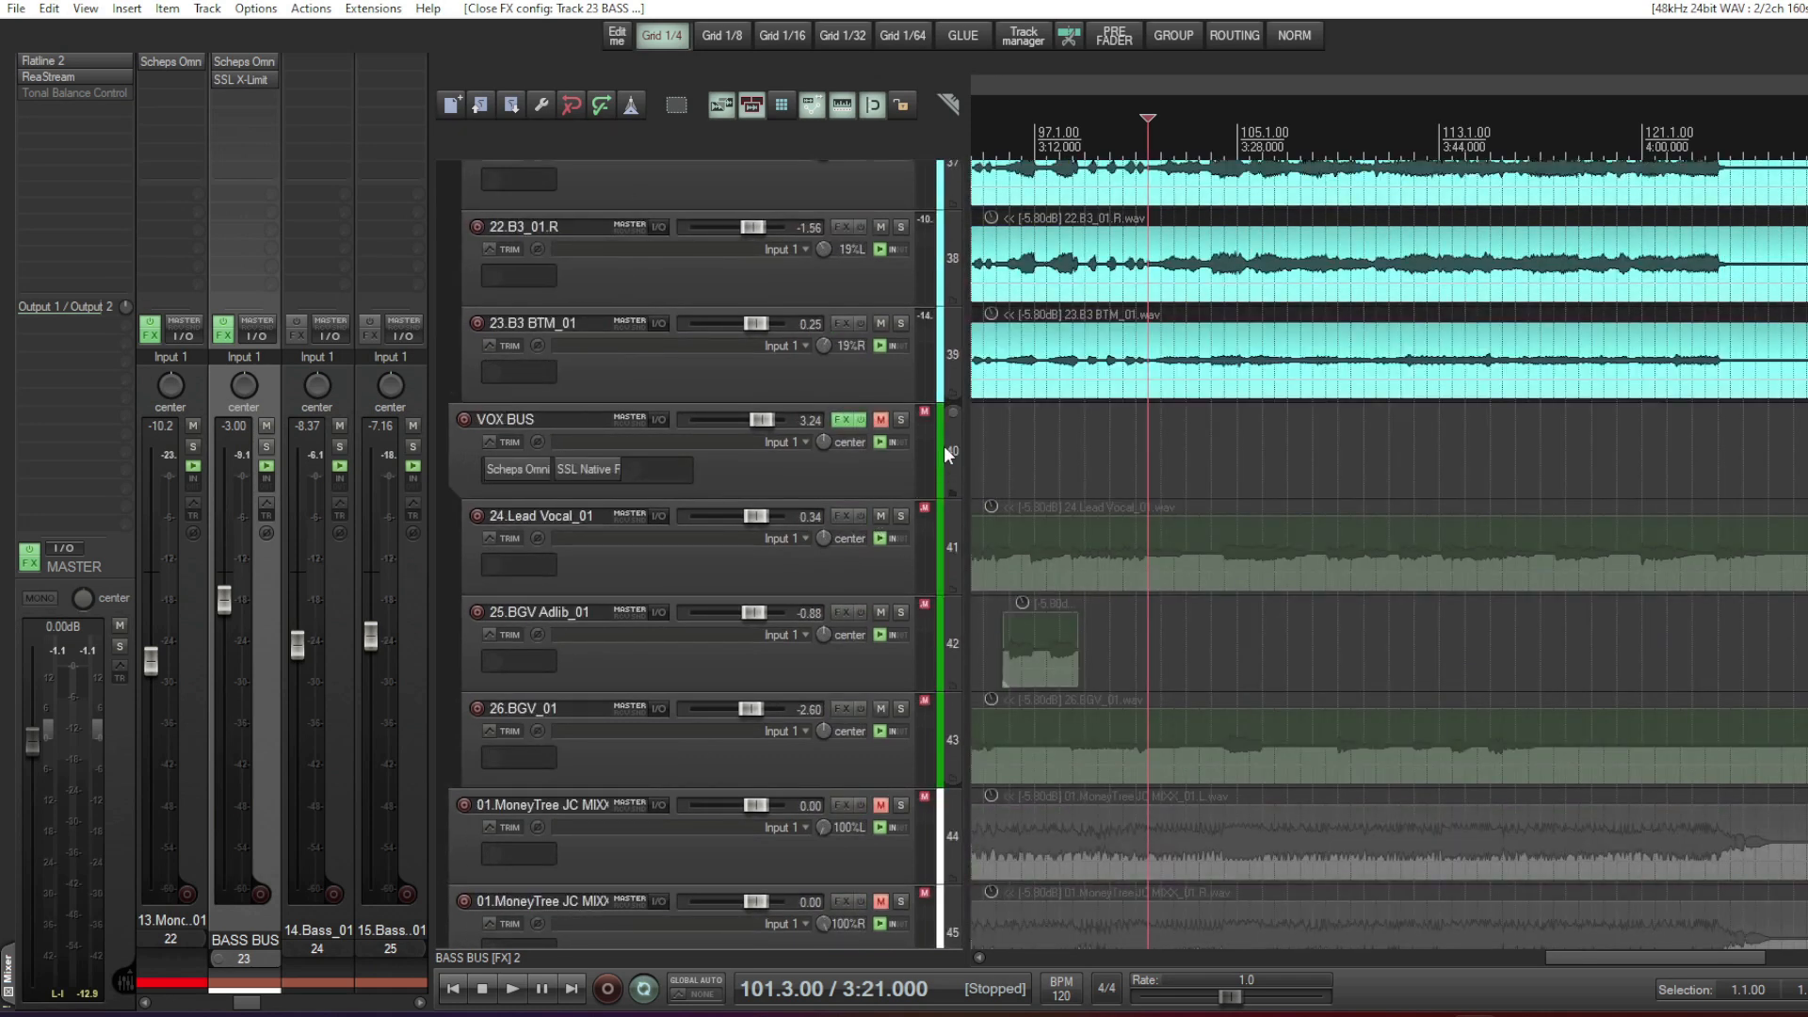
left_click(925, 412)
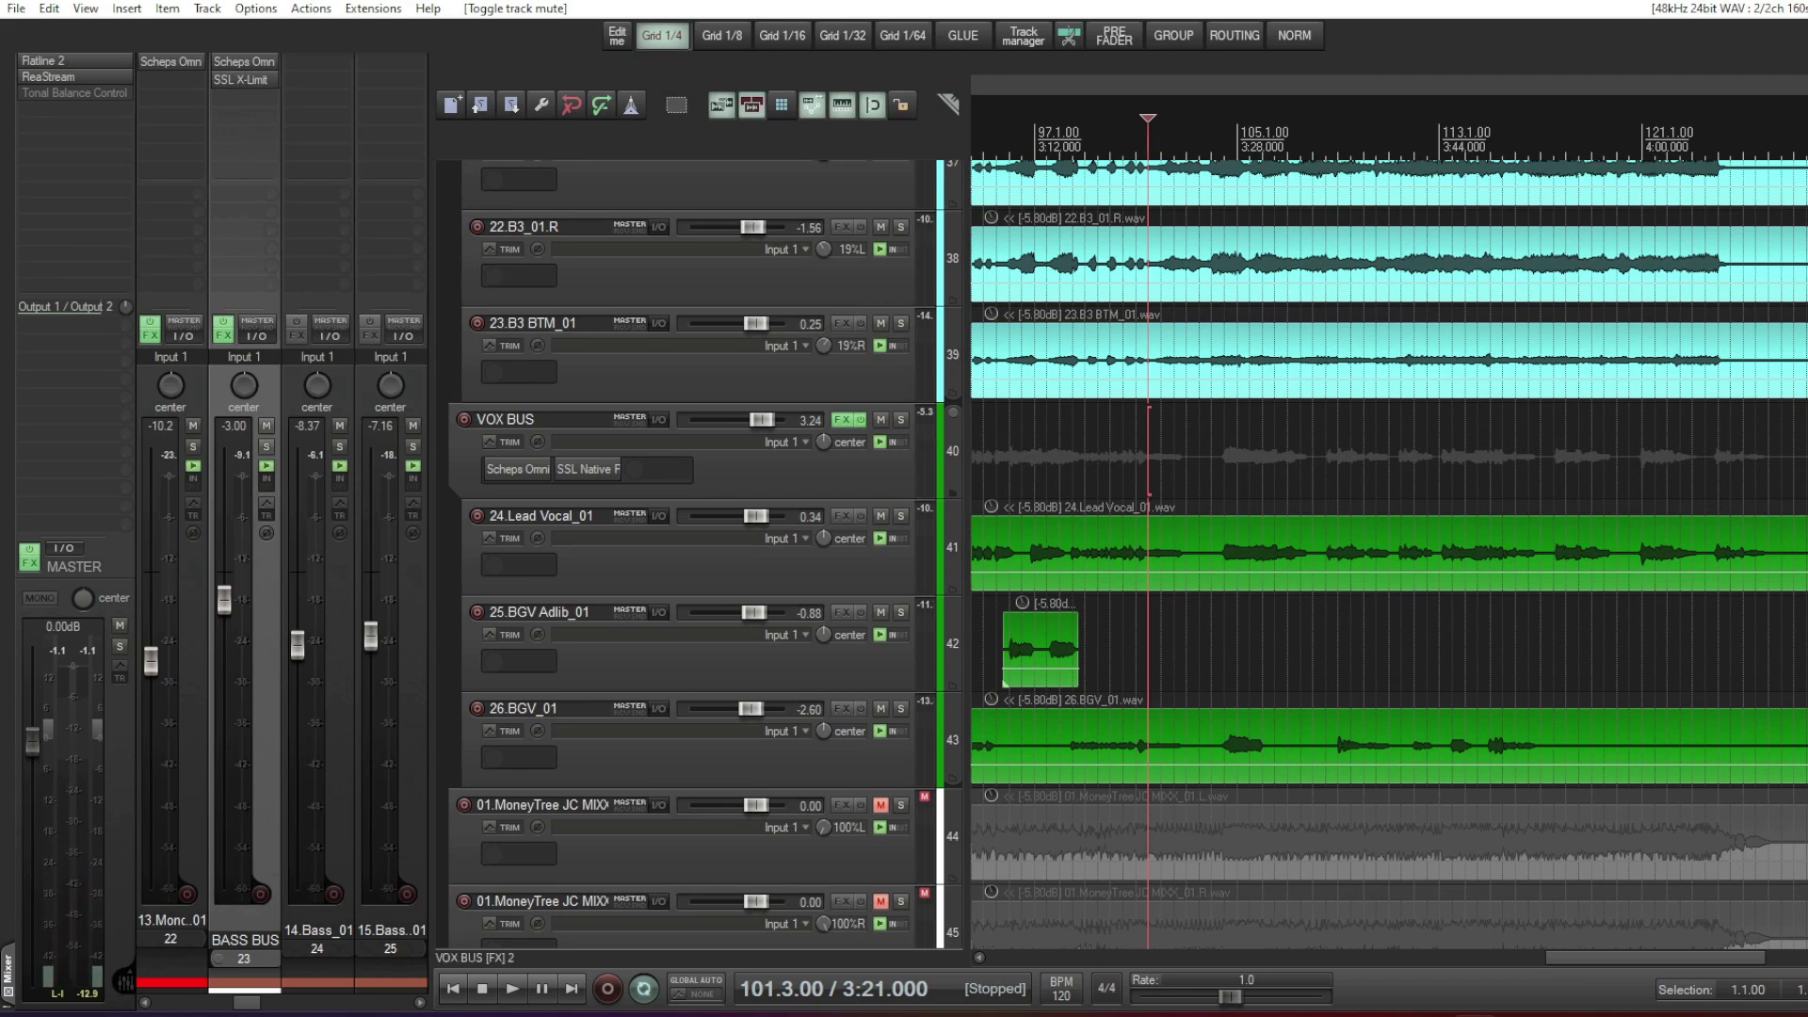
scroll(948, 565, "up", 20)
scroll(948, 565, "down", 3)
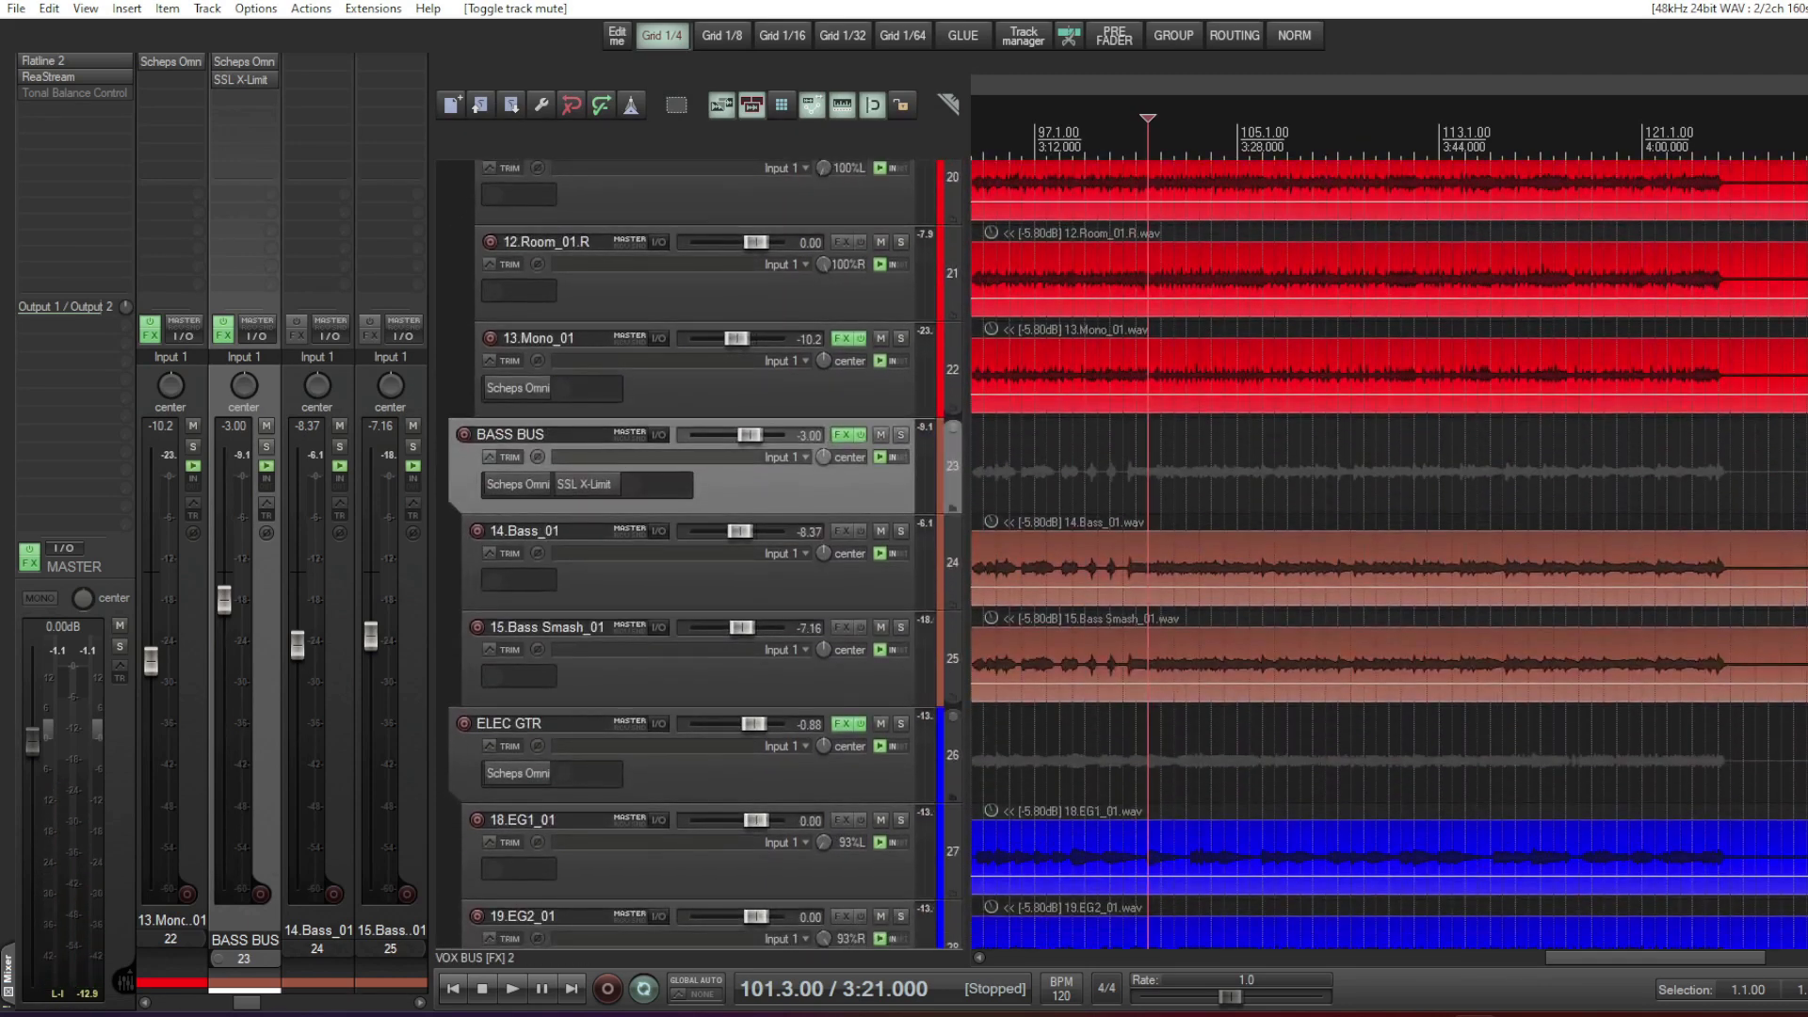
- Play the mix with vocals while alternately bypassing and enabling the BASS BUS effects, leaving them enabled
left_click(223, 327)
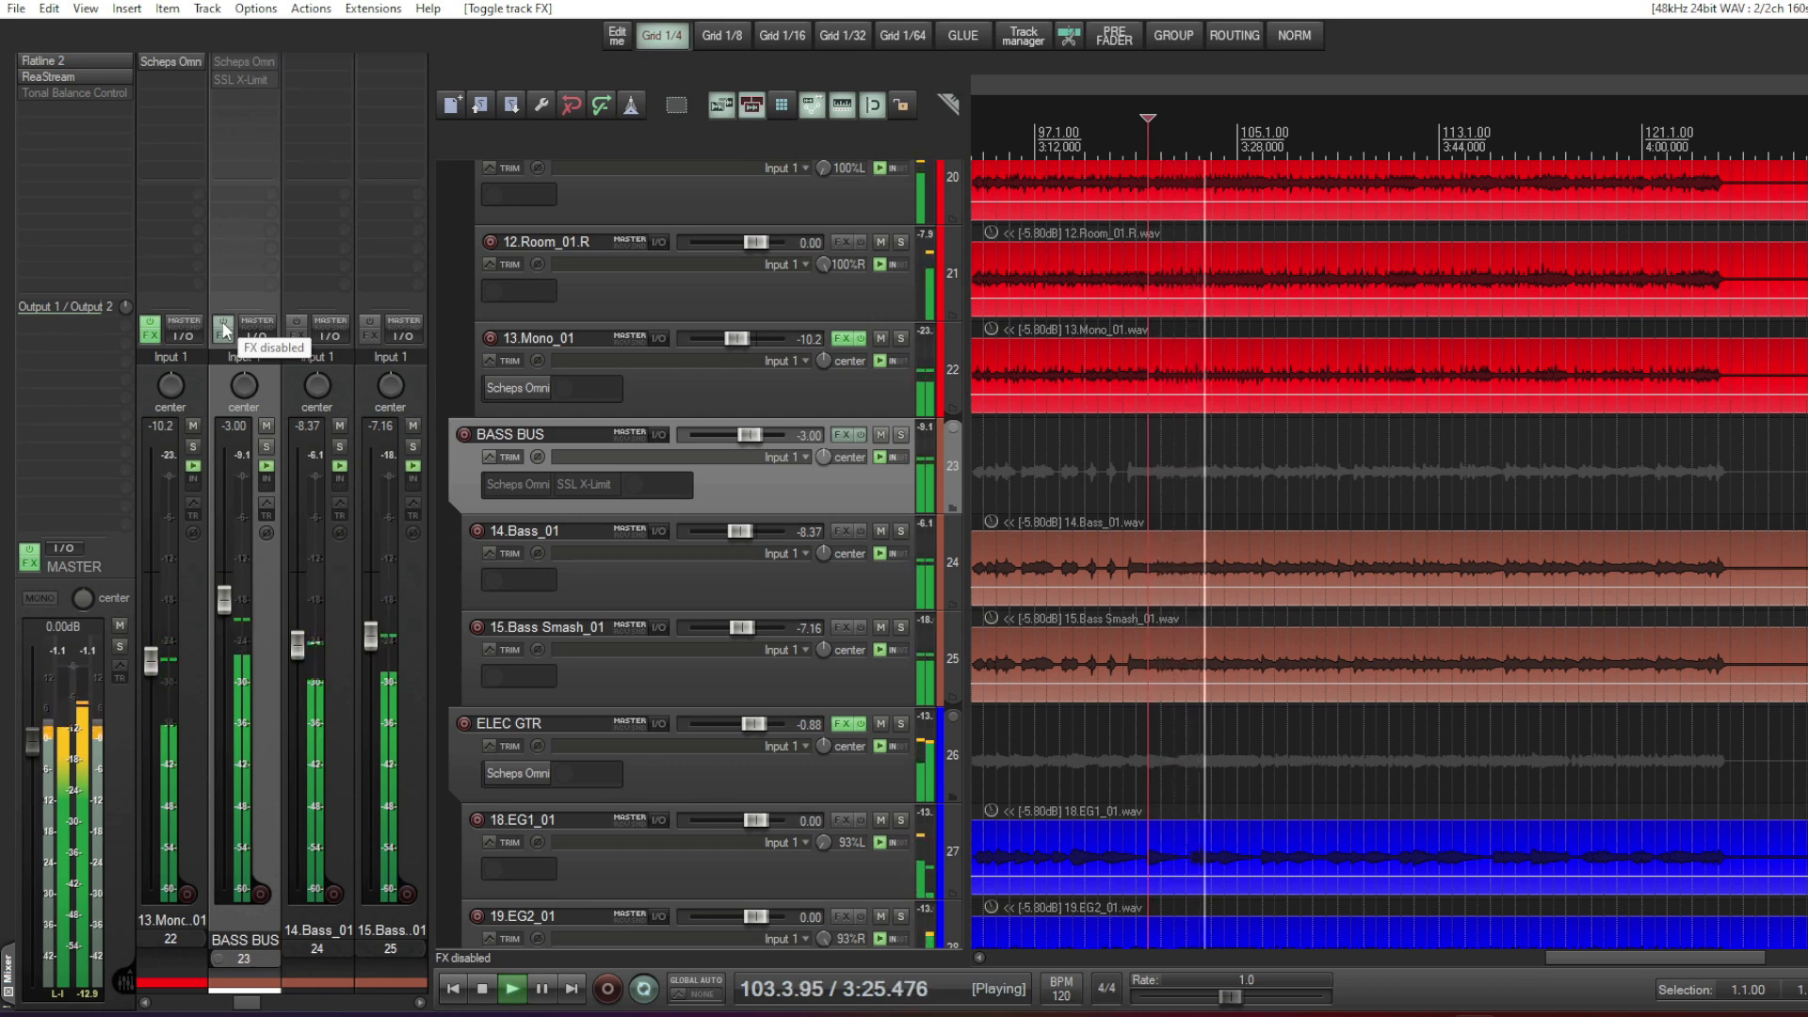
left_click(223, 328)
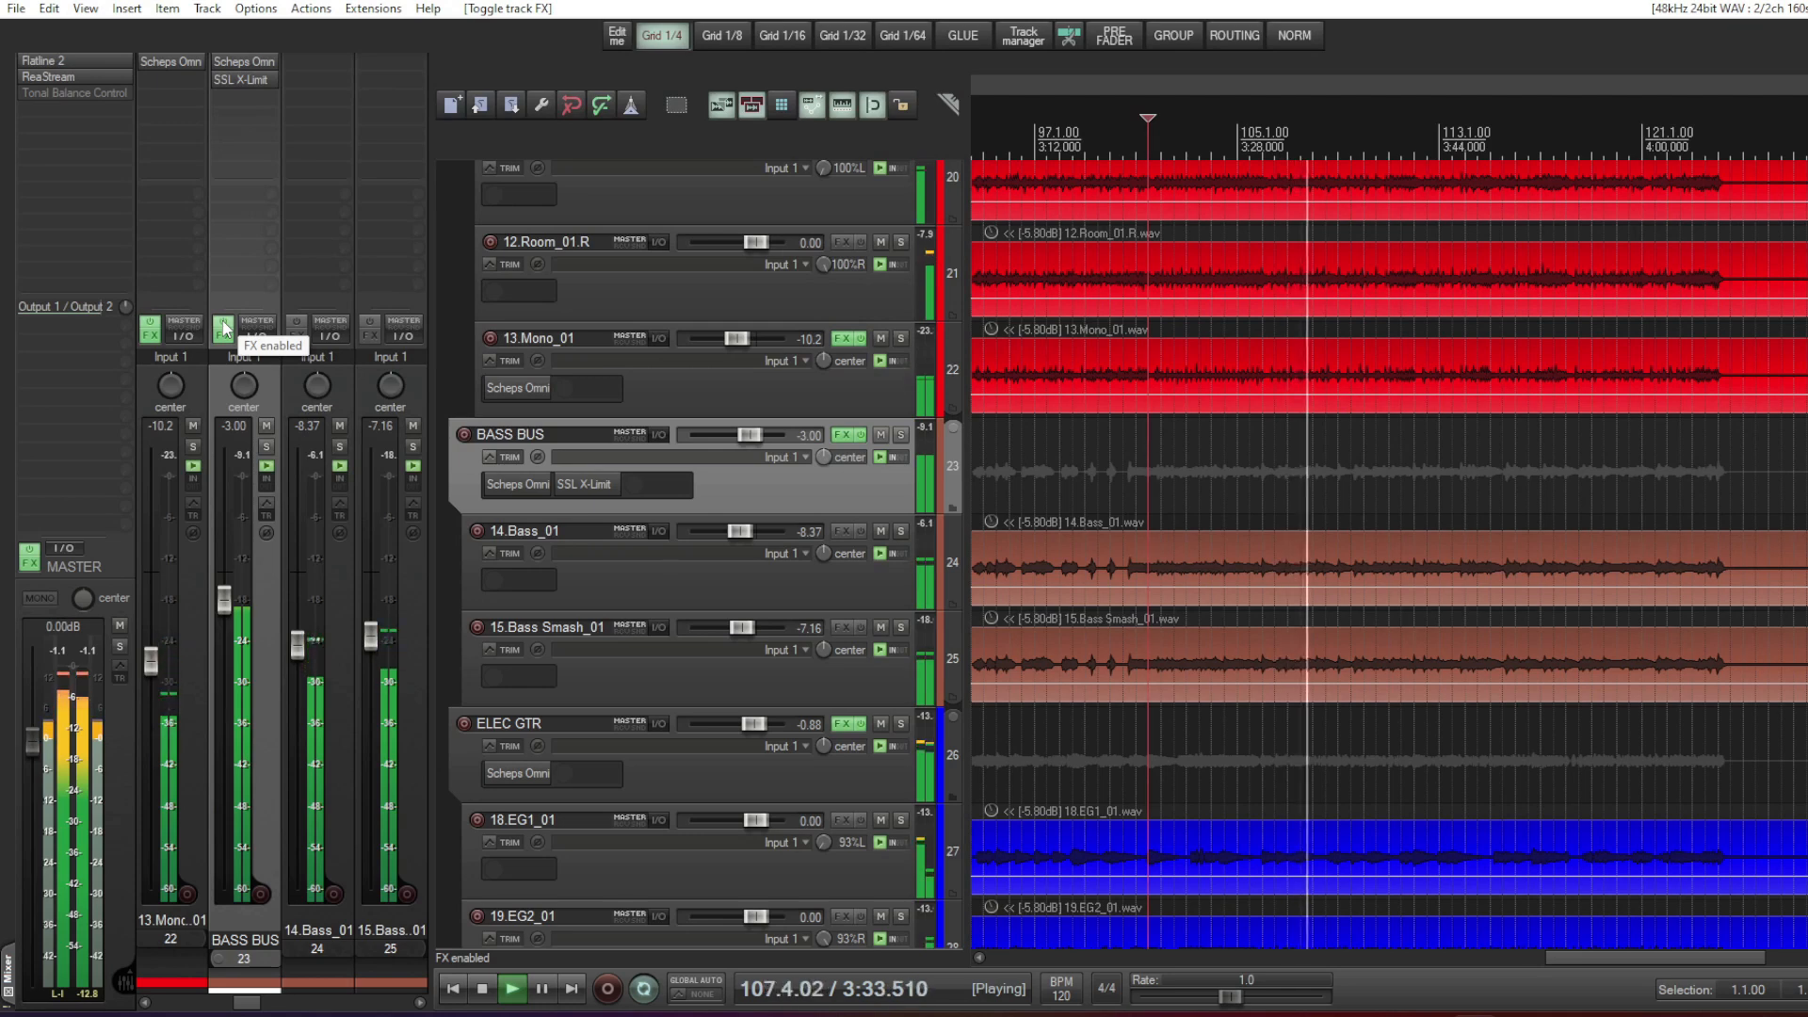
left_click(223, 328)
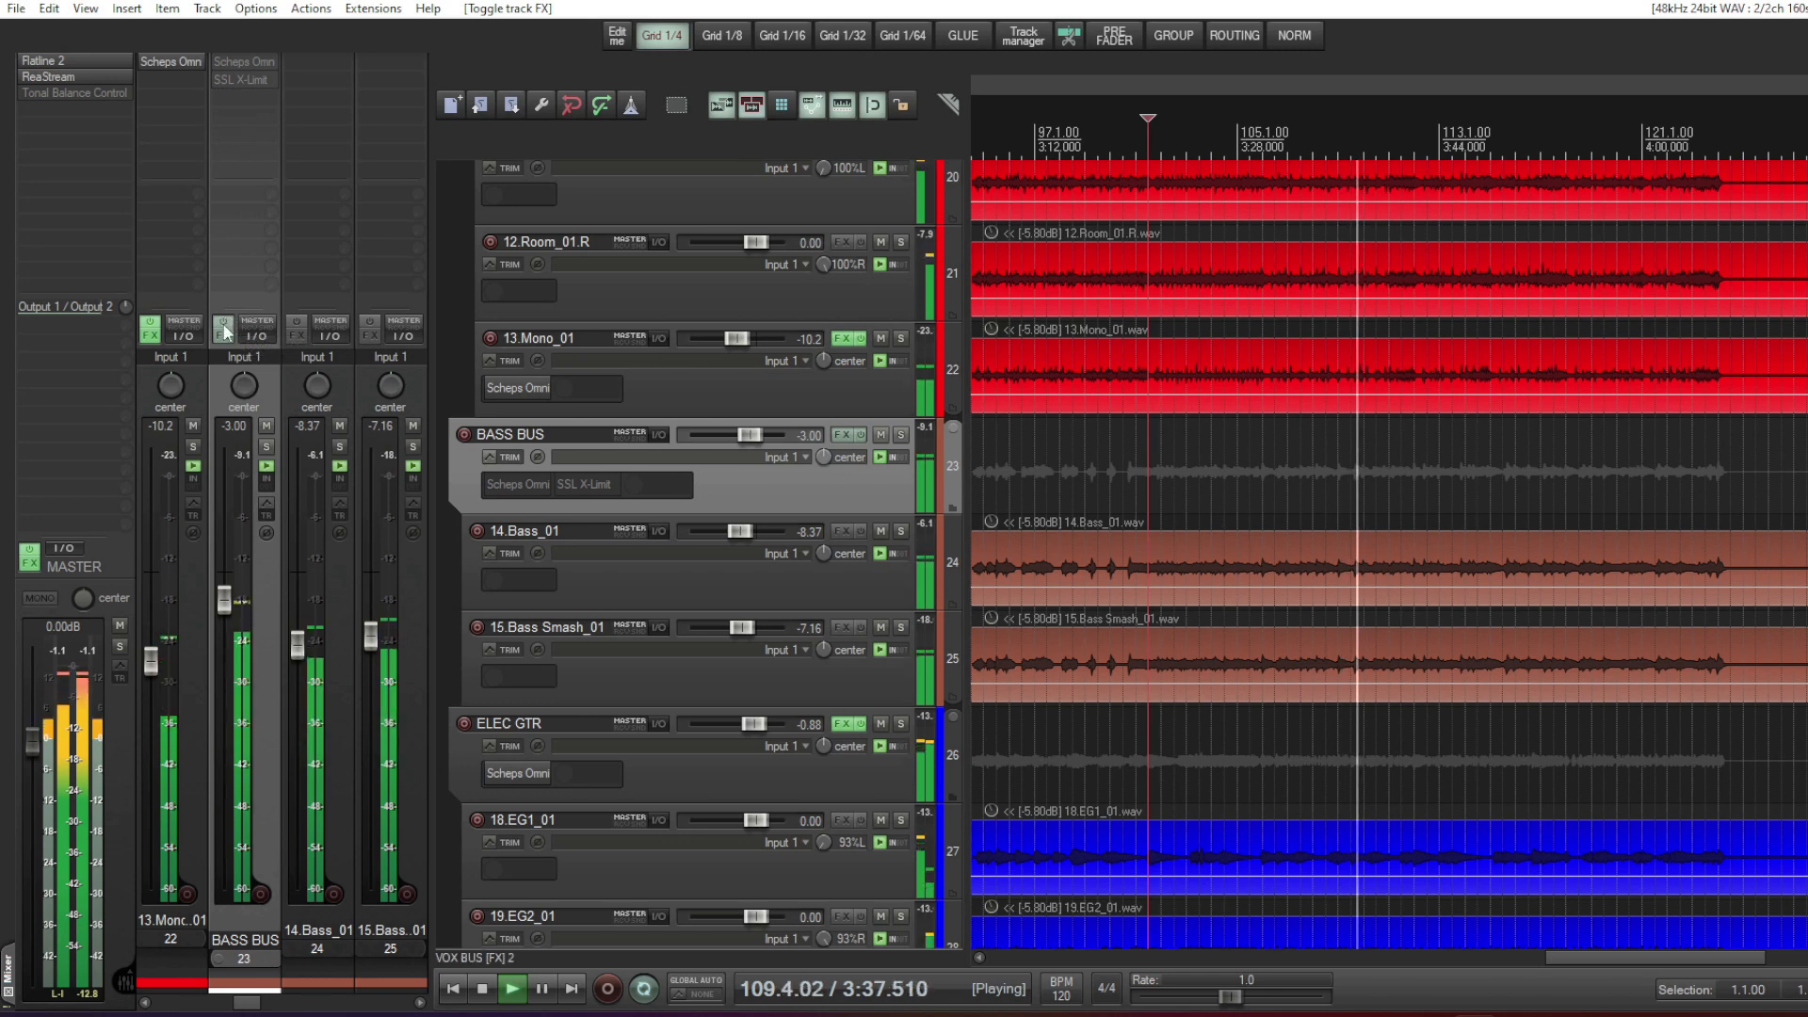
left_click(226, 327)
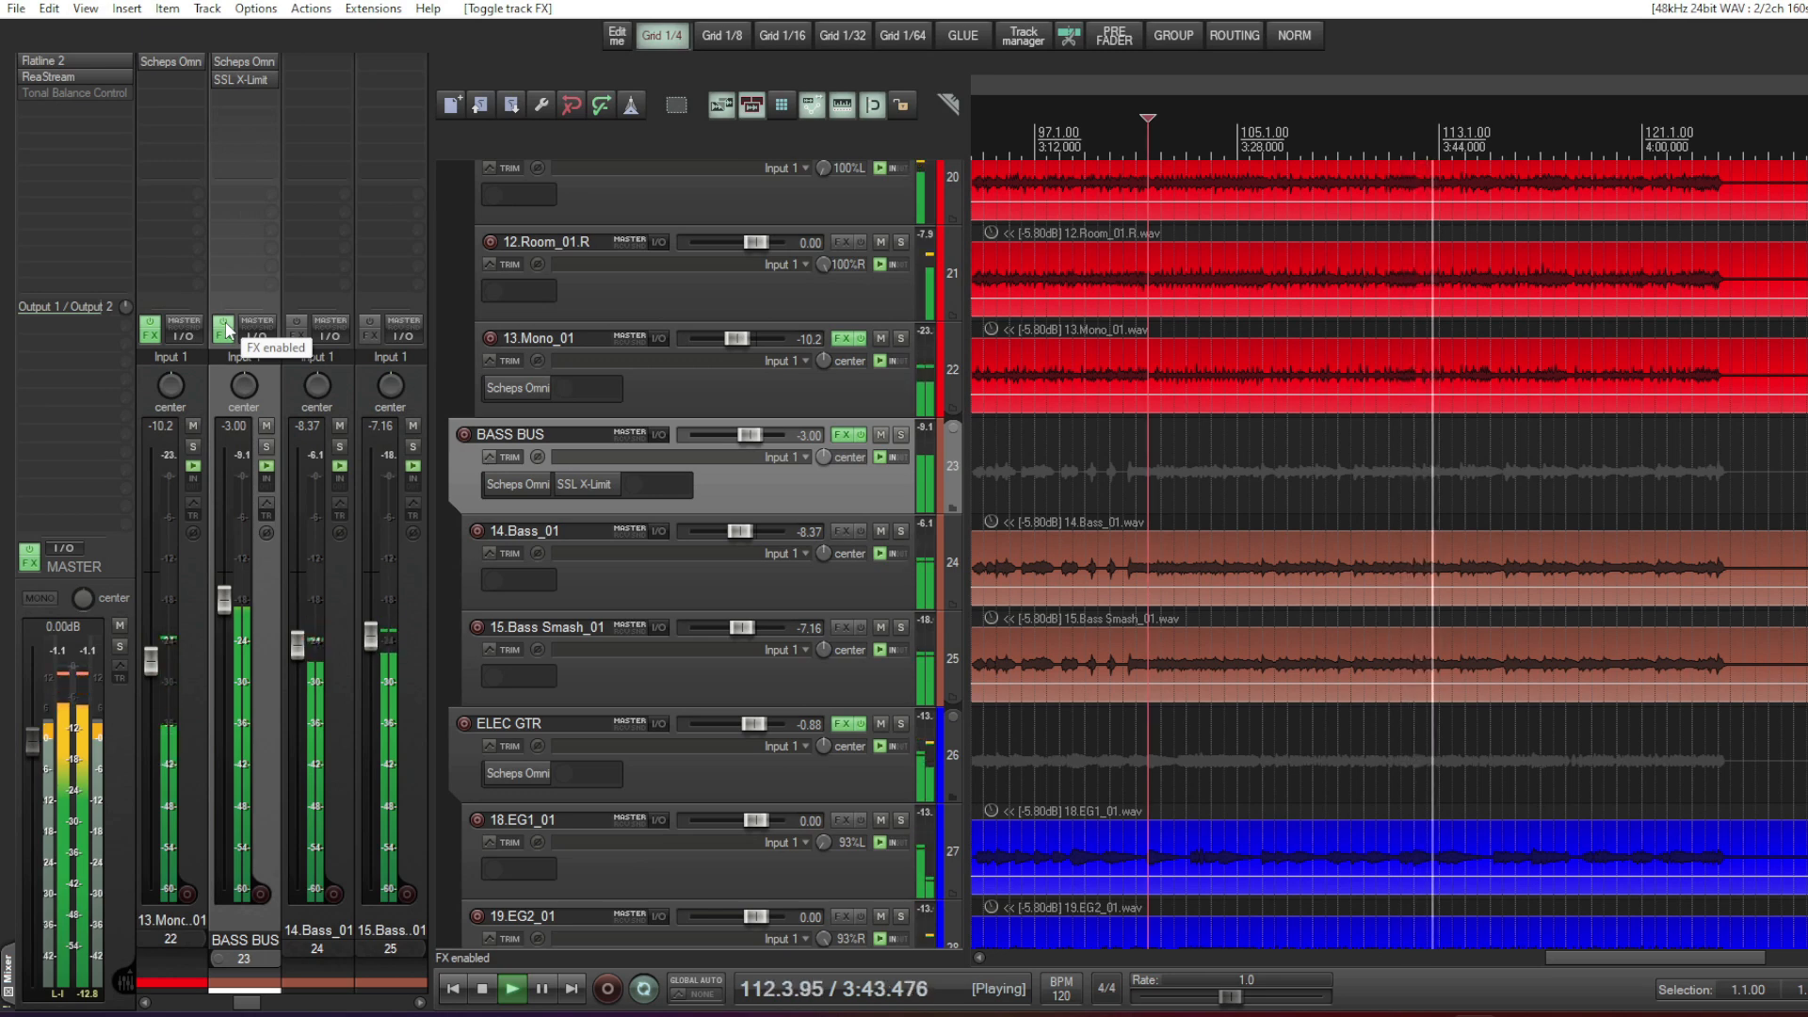
left_click(226, 328)
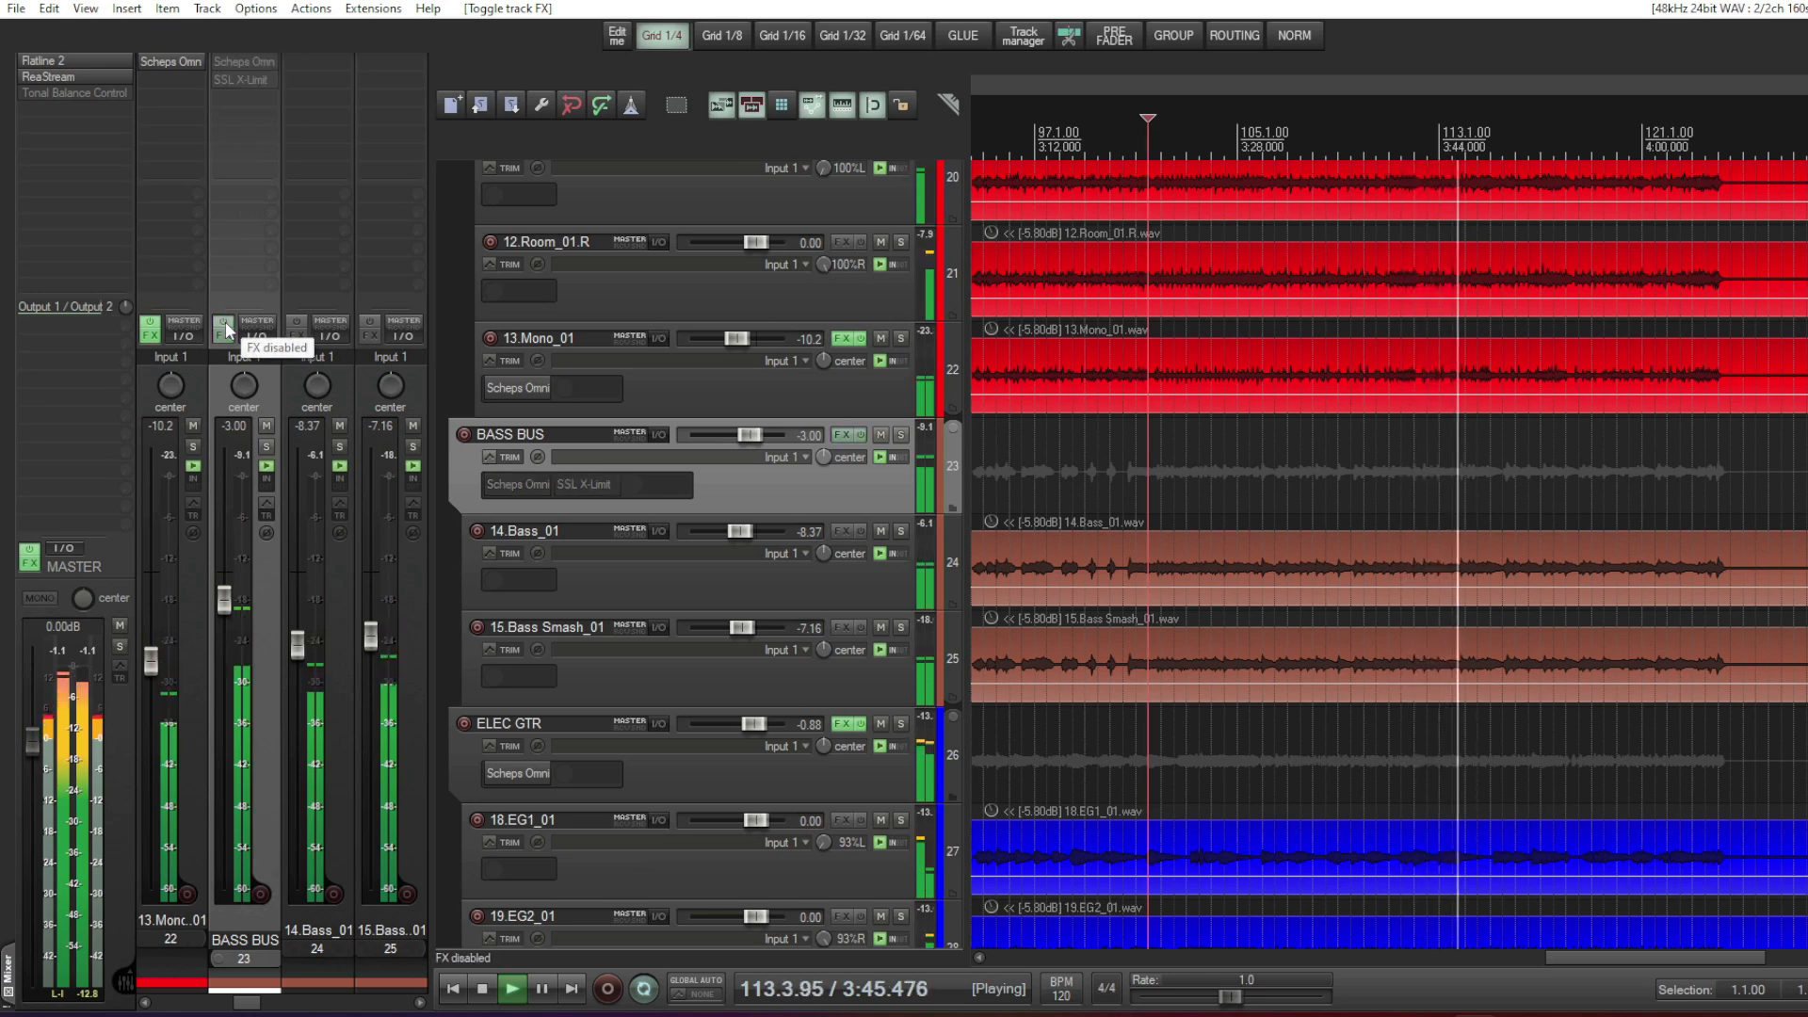
left_click(226, 327)
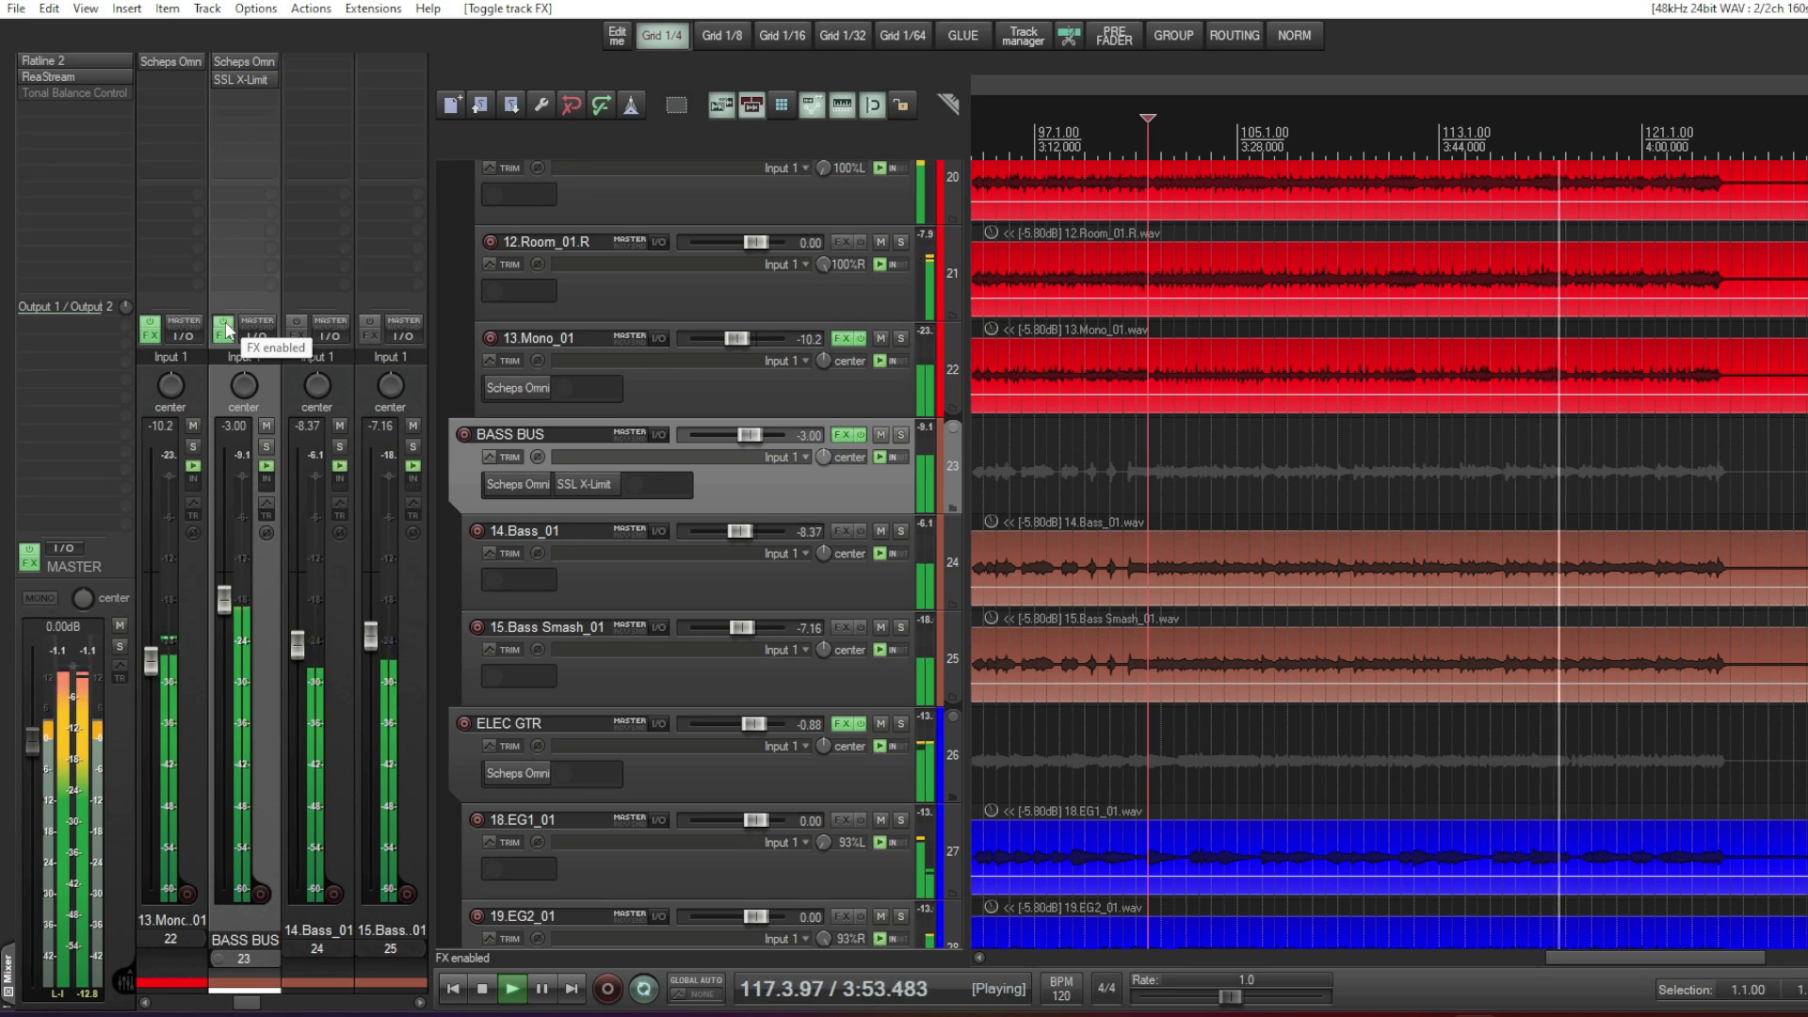
left_click(226, 328)
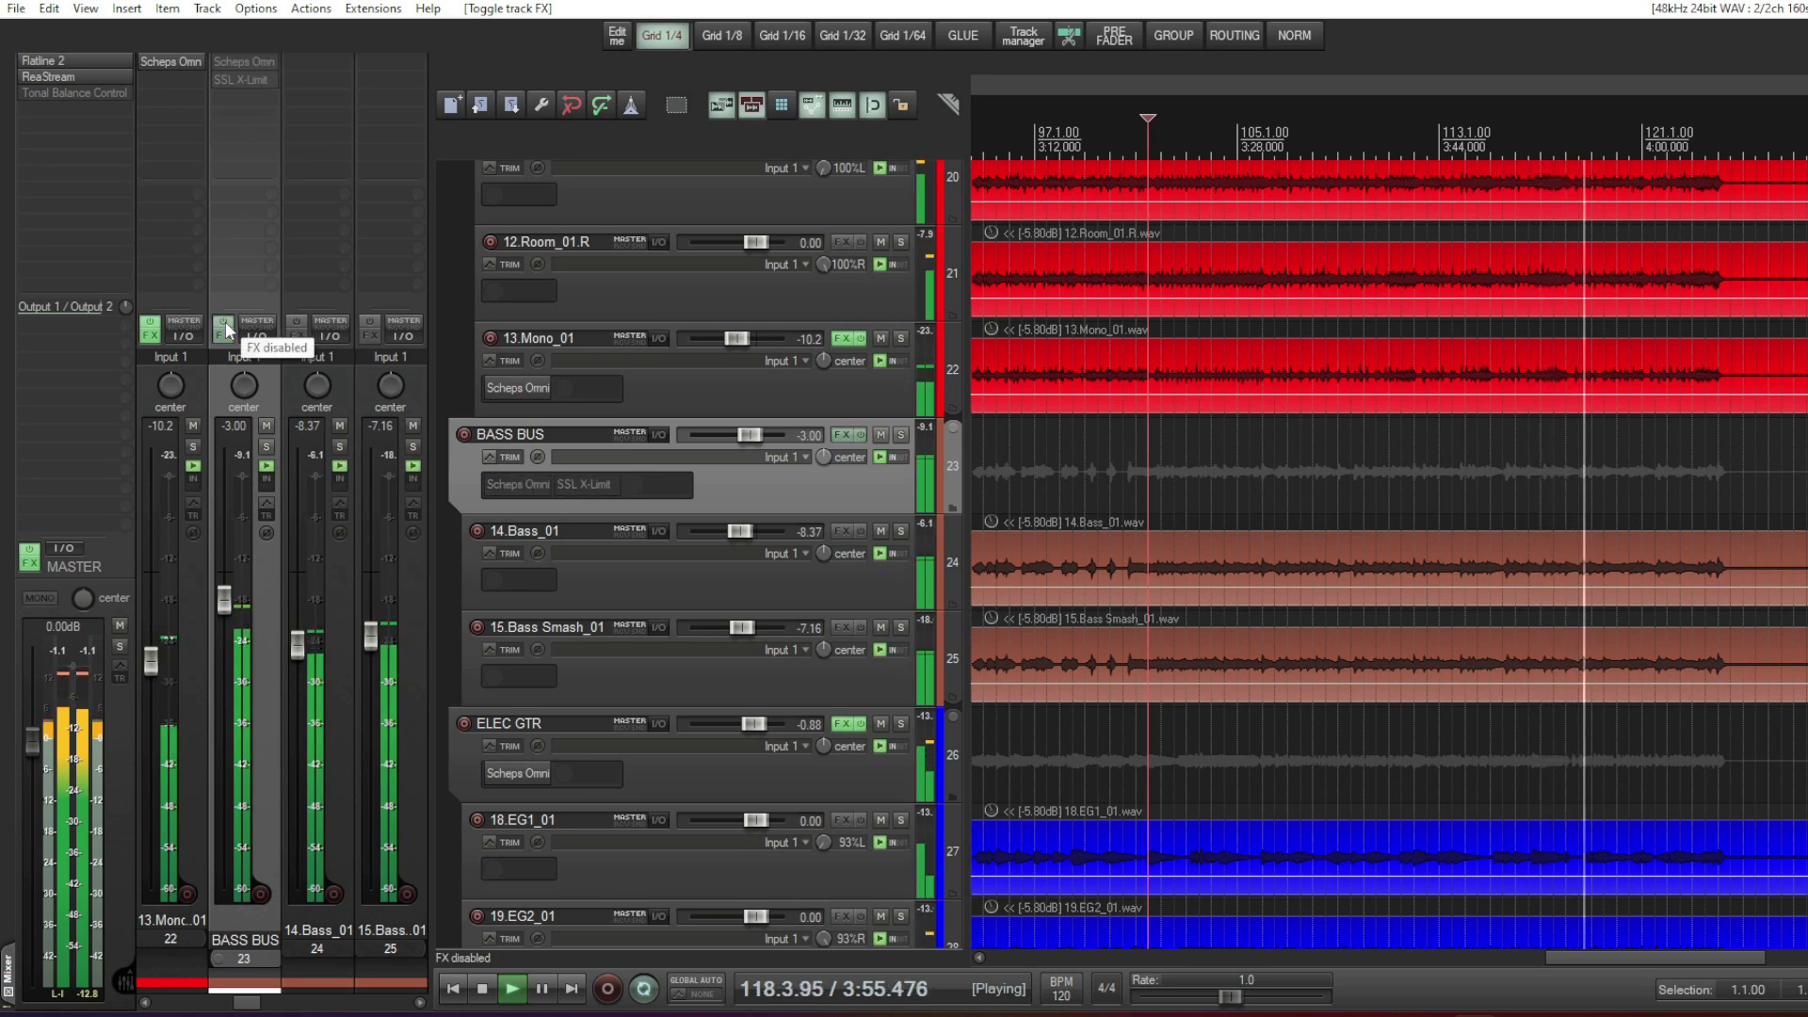
left_click(226, 328)
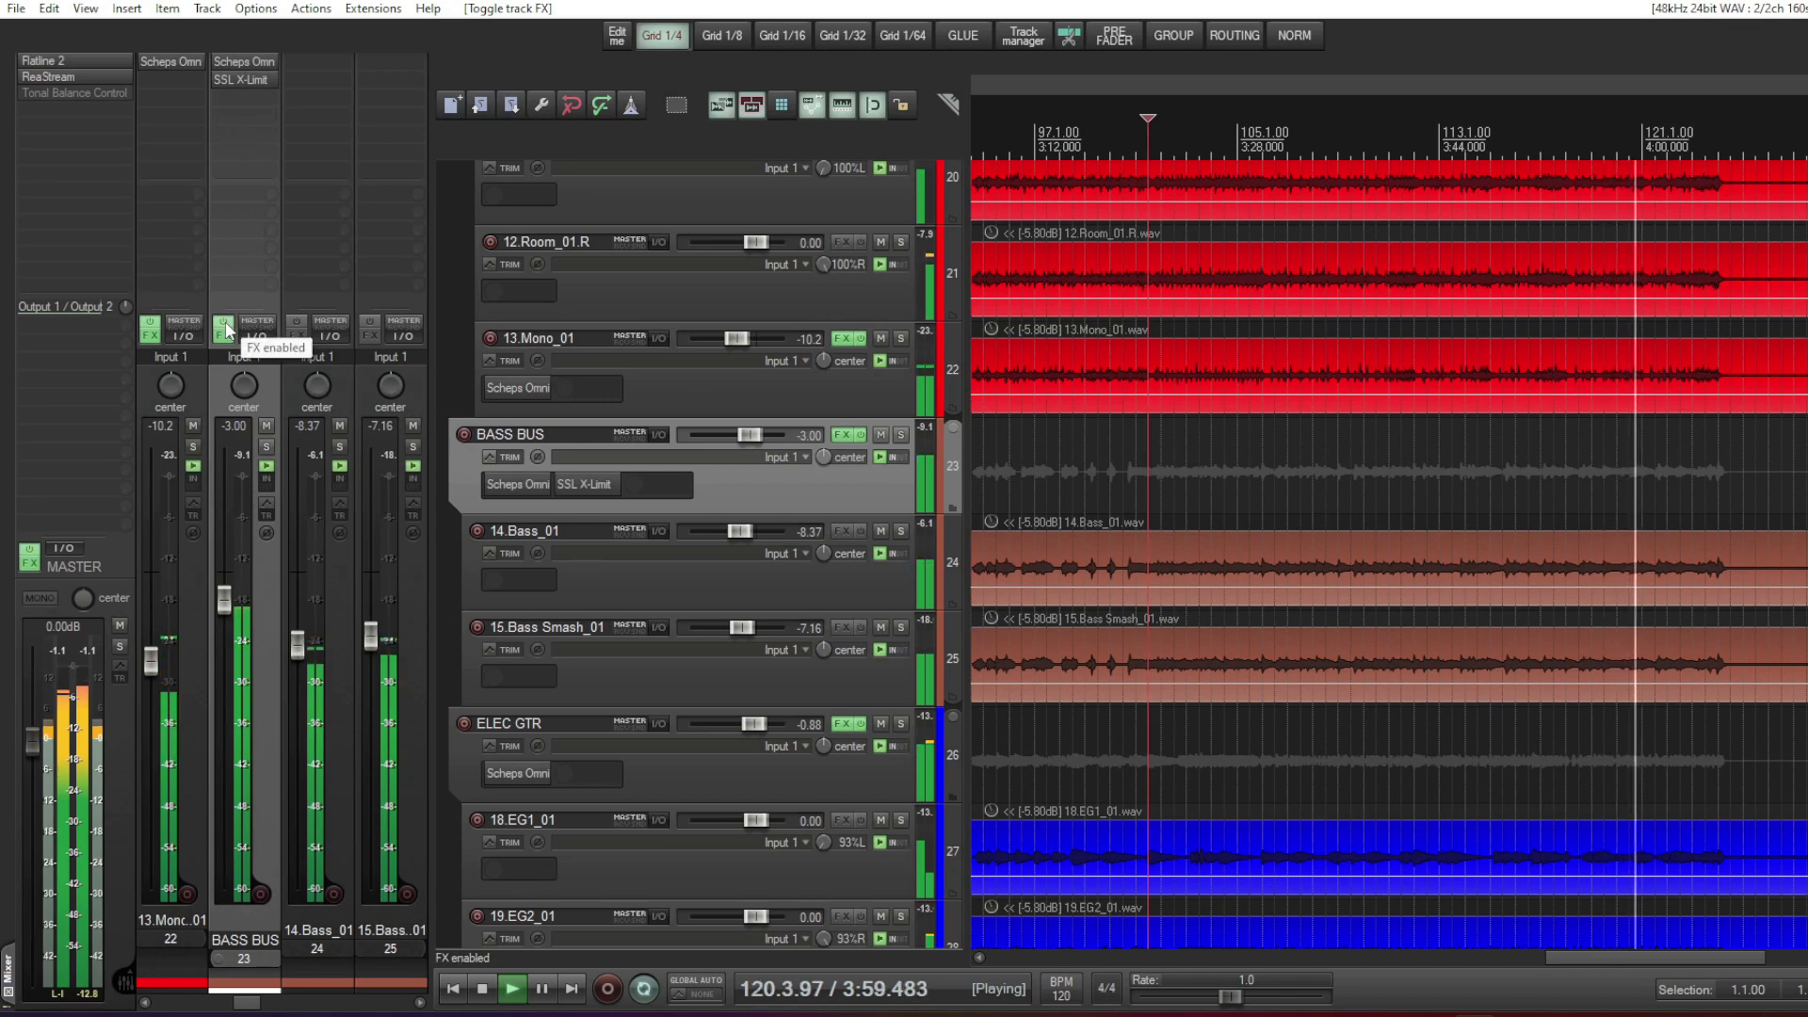
left_click(226, 328)
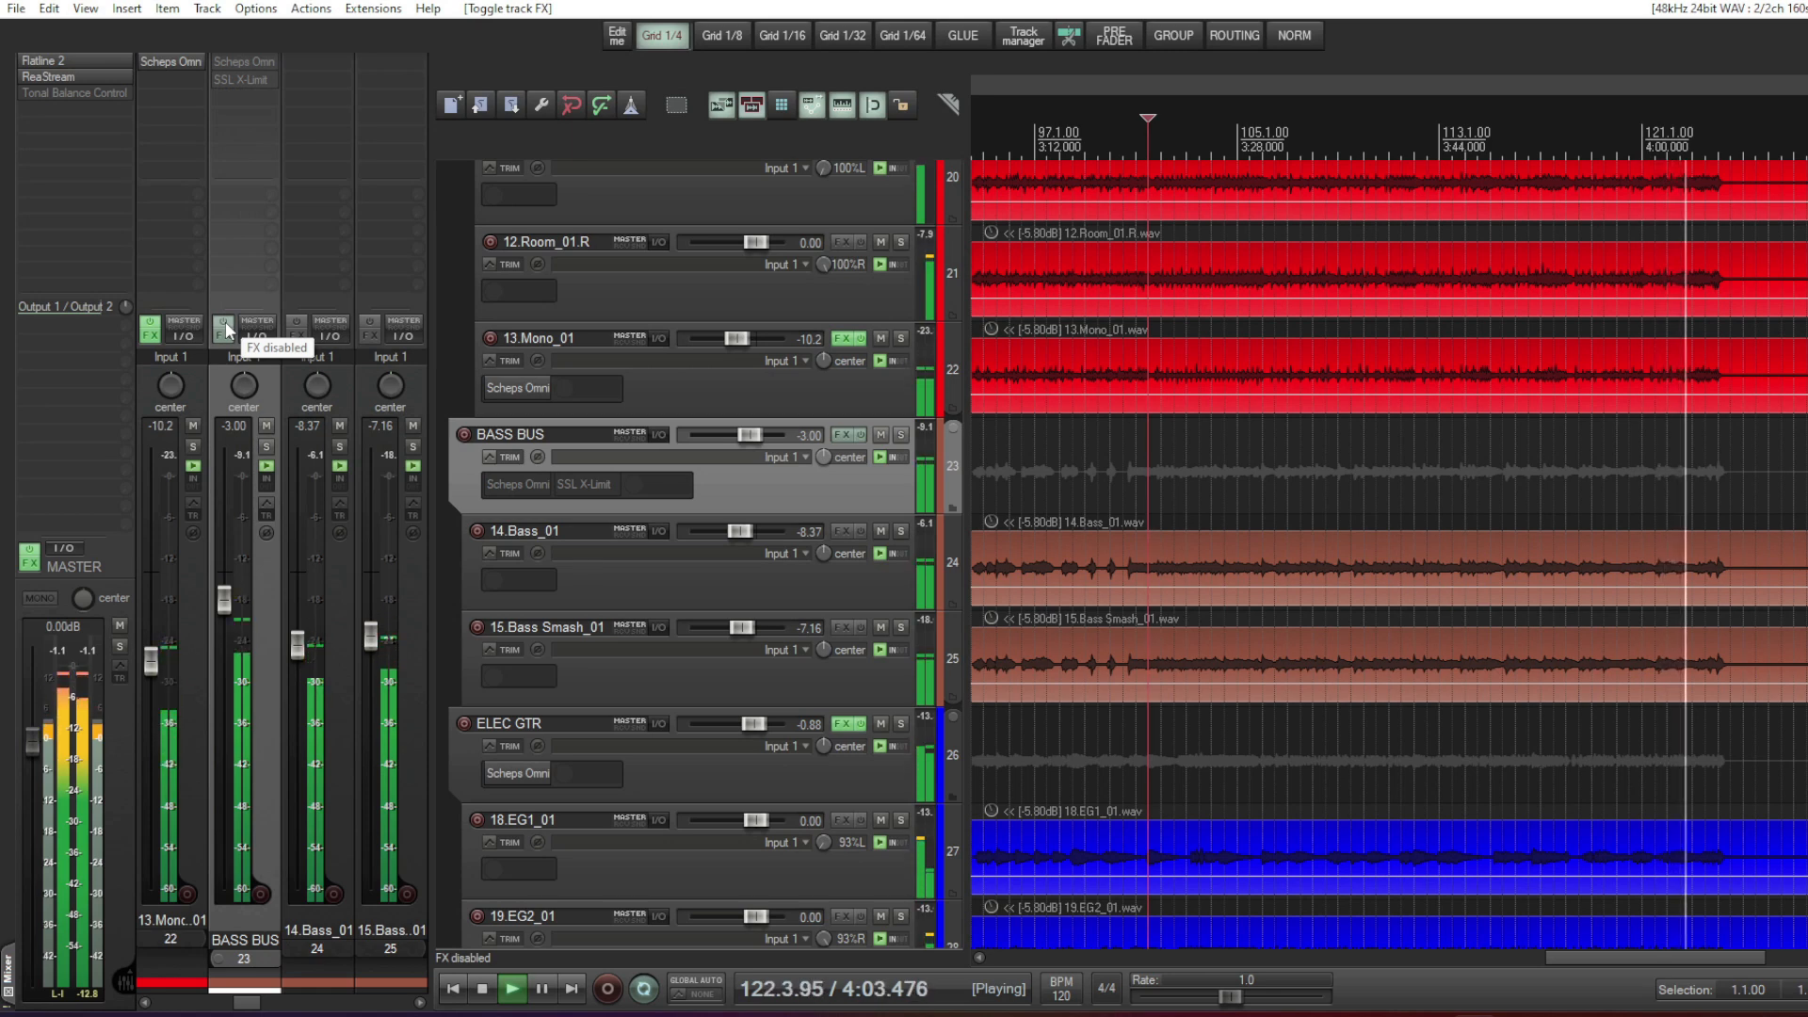
left_click(226, 328)
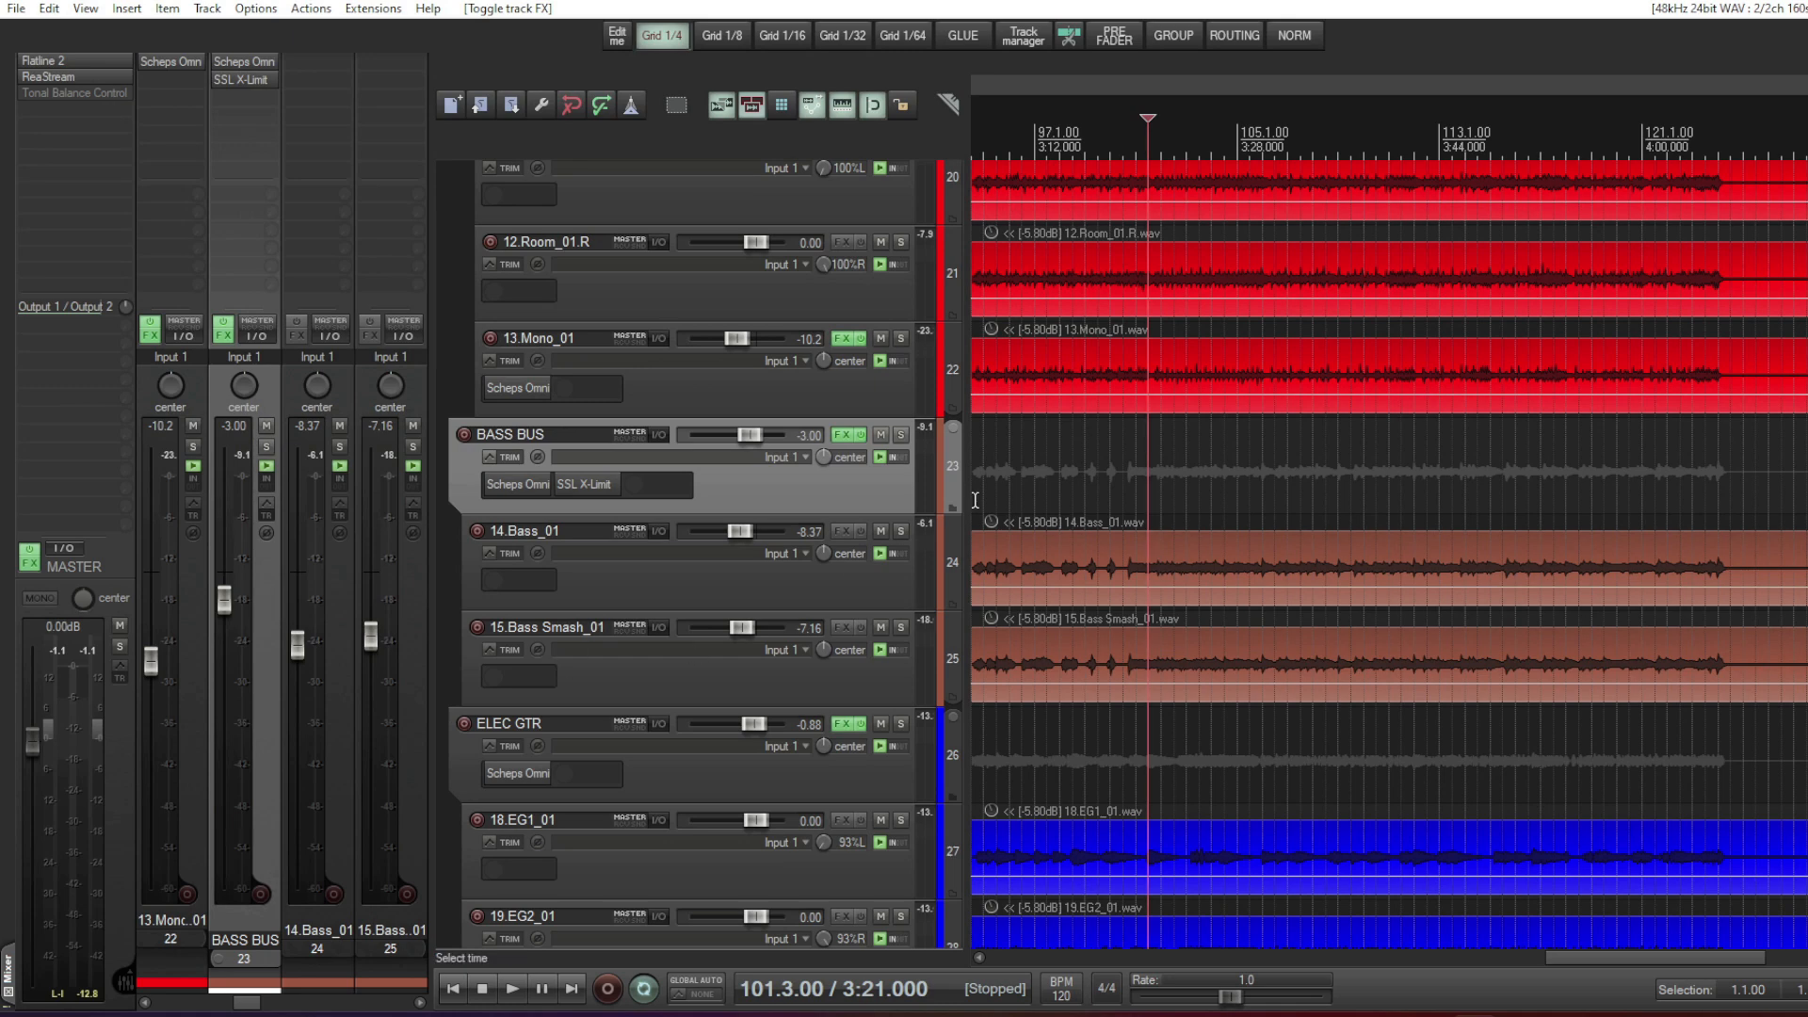
- View Scheps Omni Channel and its SOC Comp insert on BASS BUS, closing both windows
scroll(968, 504, "down", 8)
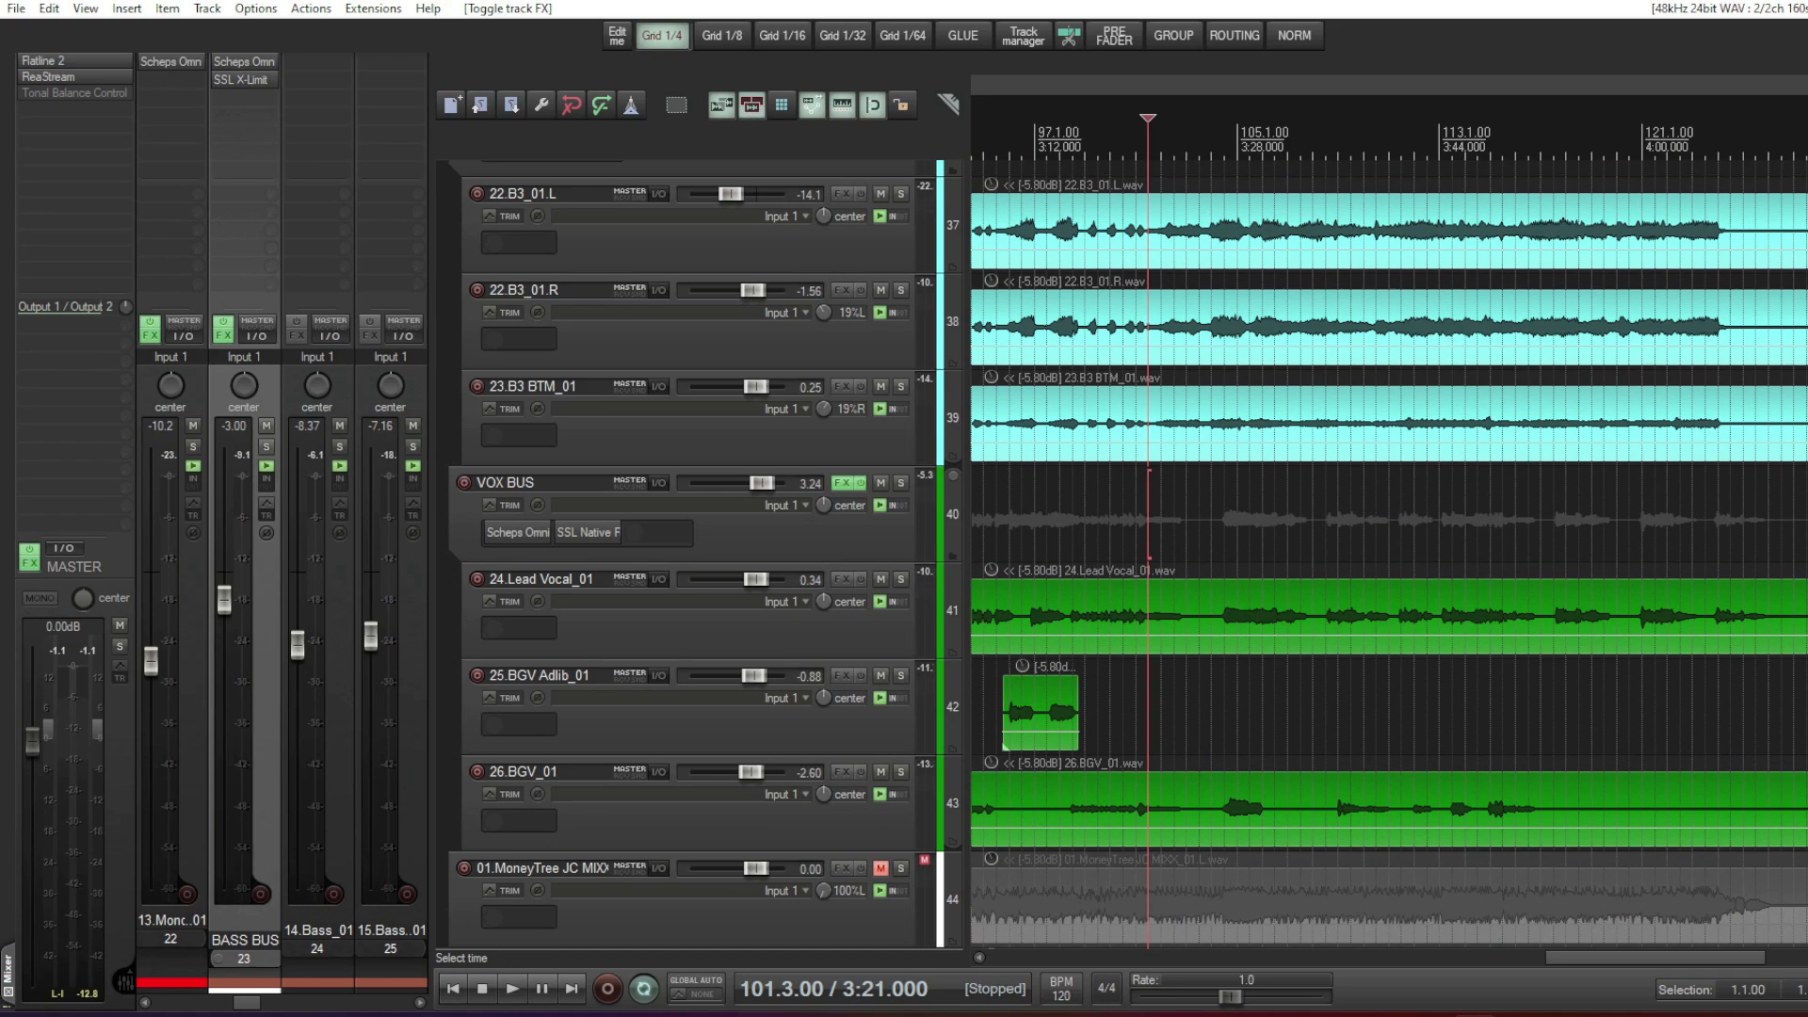
scroll(968, 504, "up", 8)
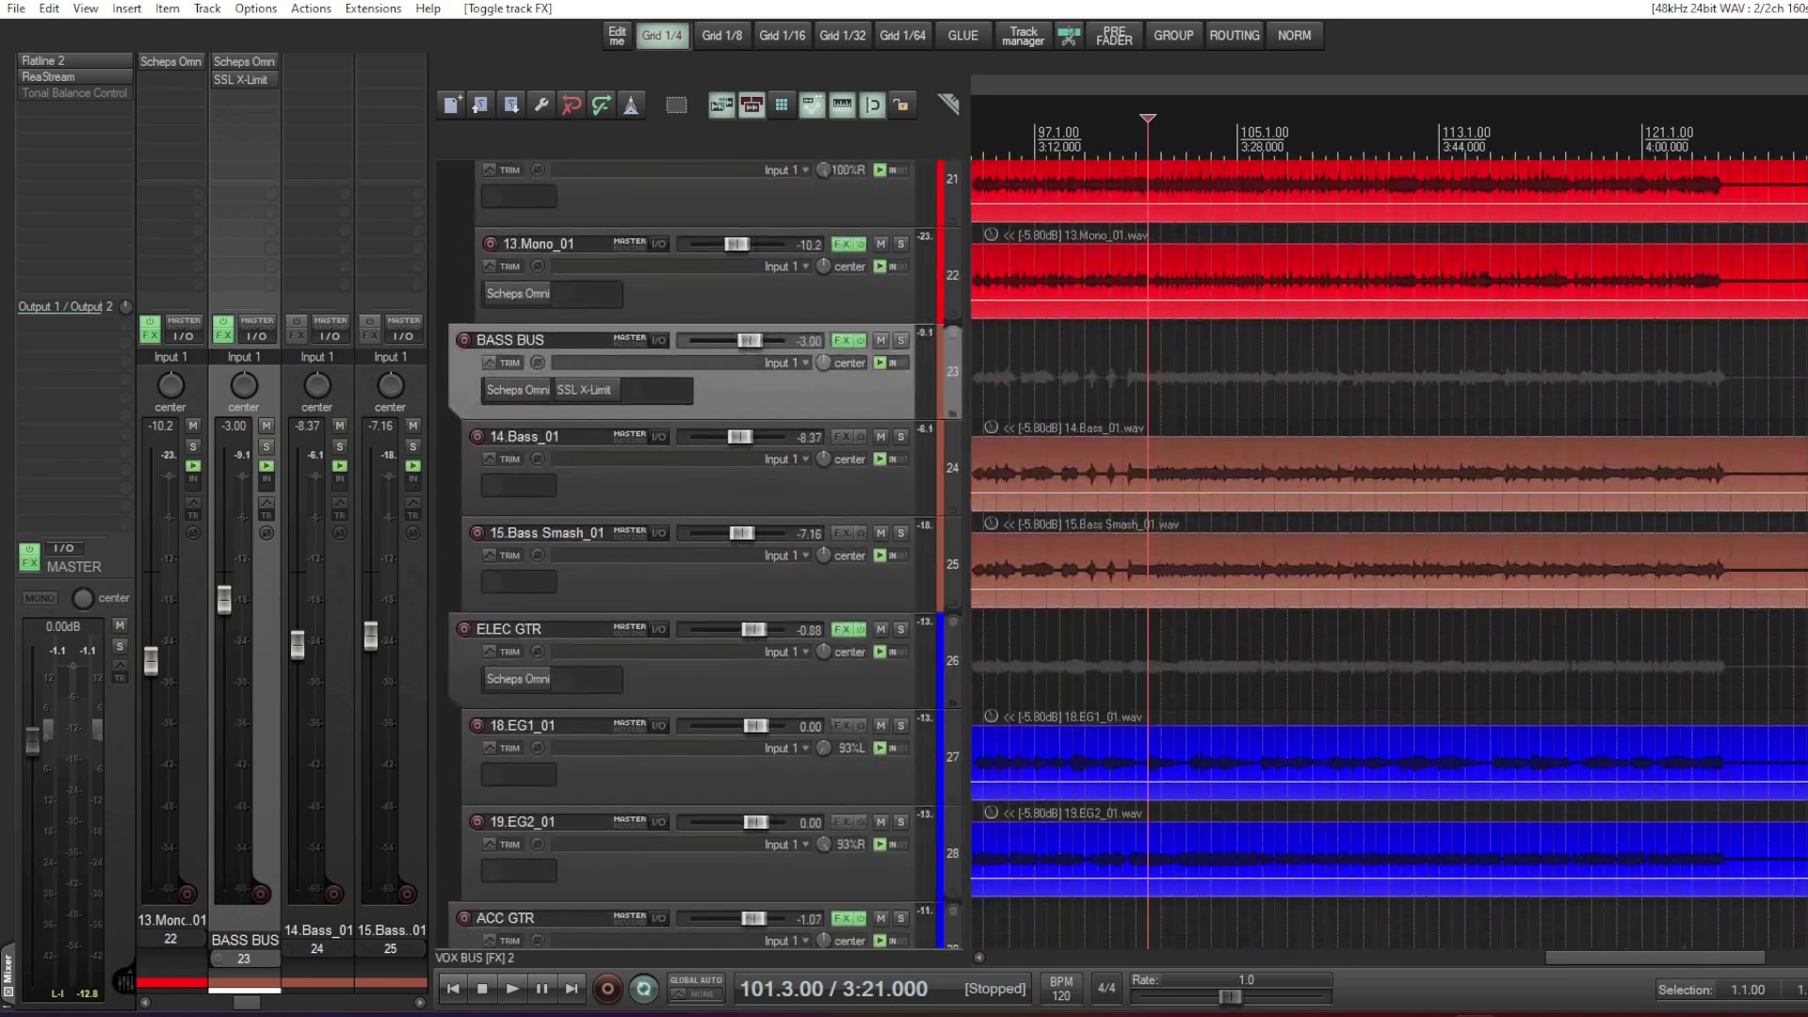
scroll(631, 428, "down", 1)
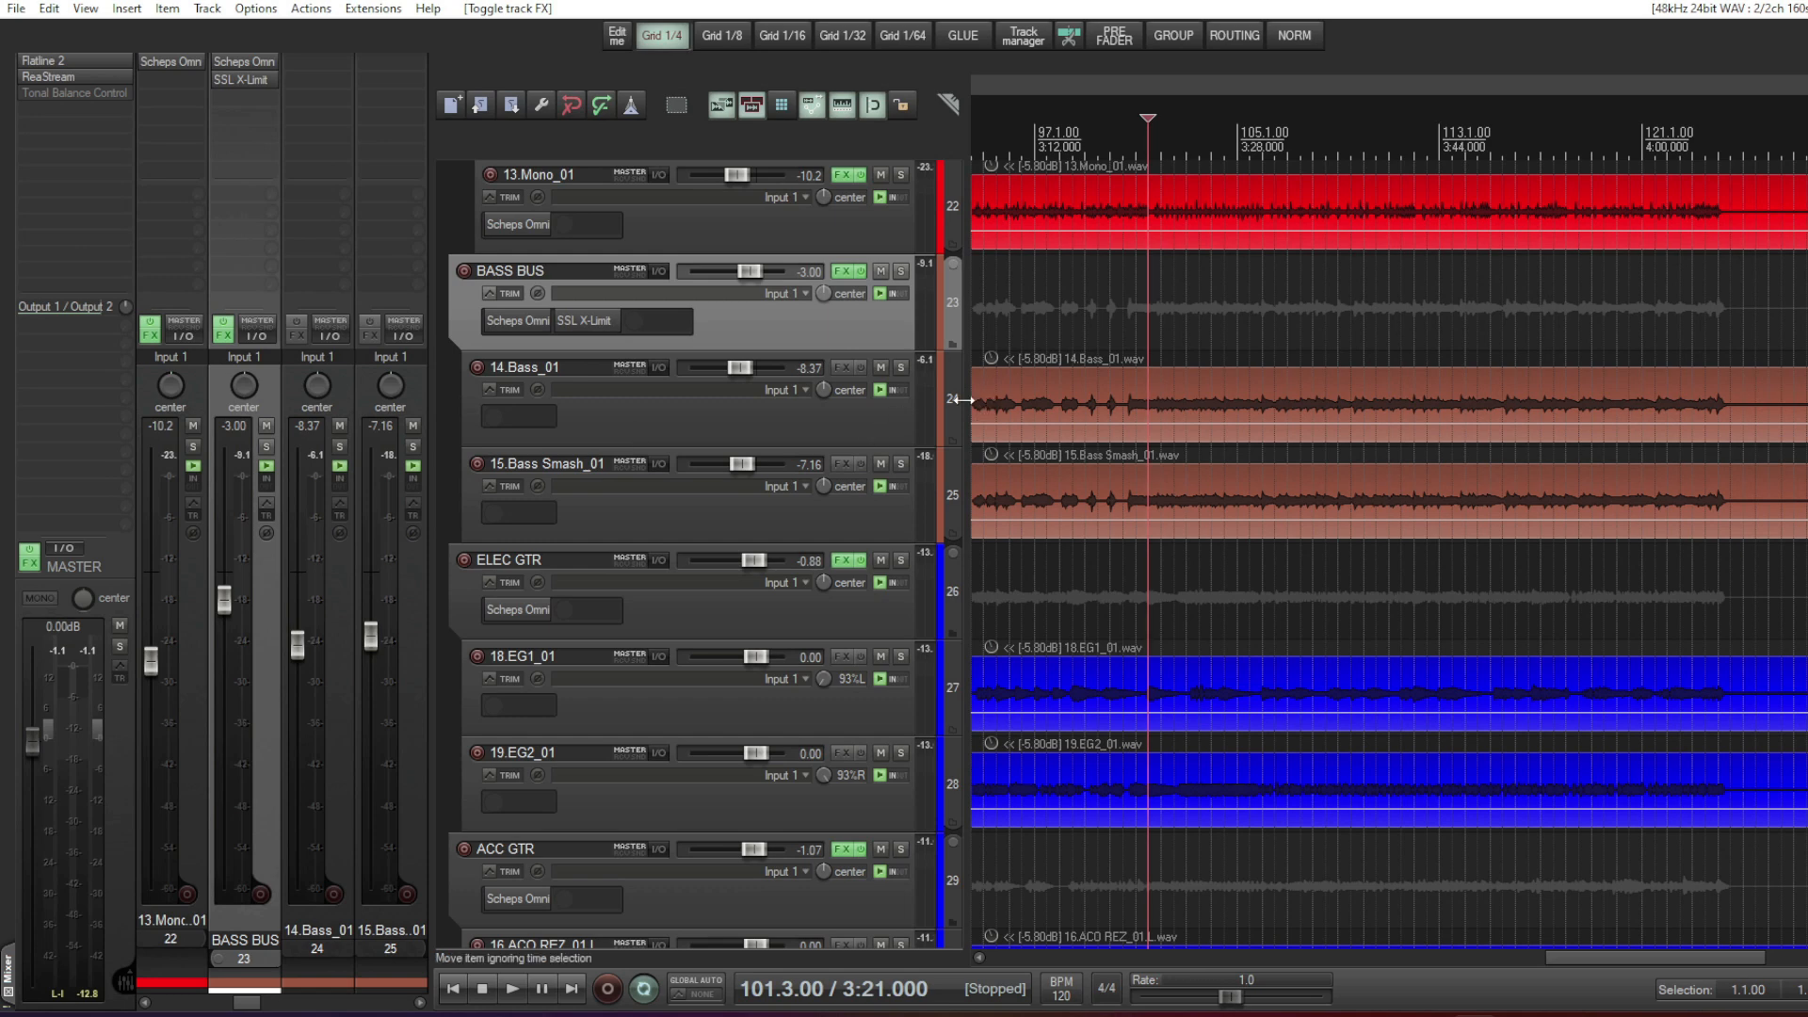
left_click(231, 61)
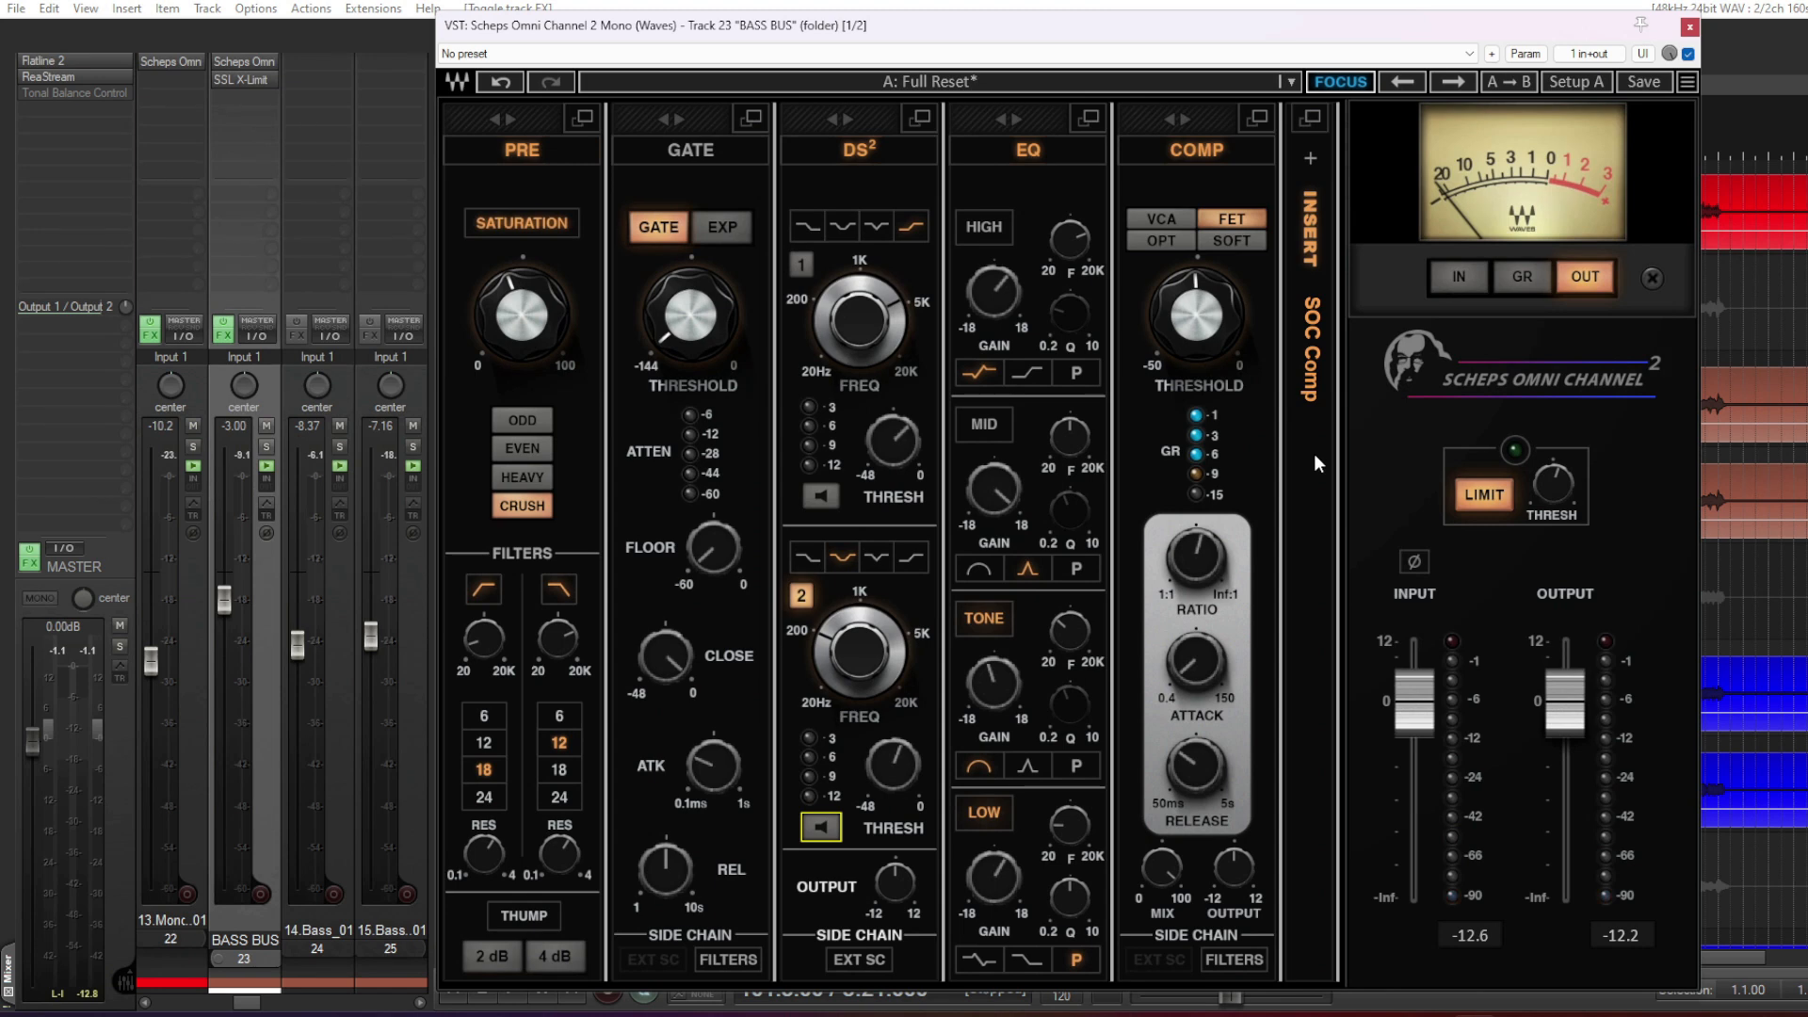
left_click(1309, 118)
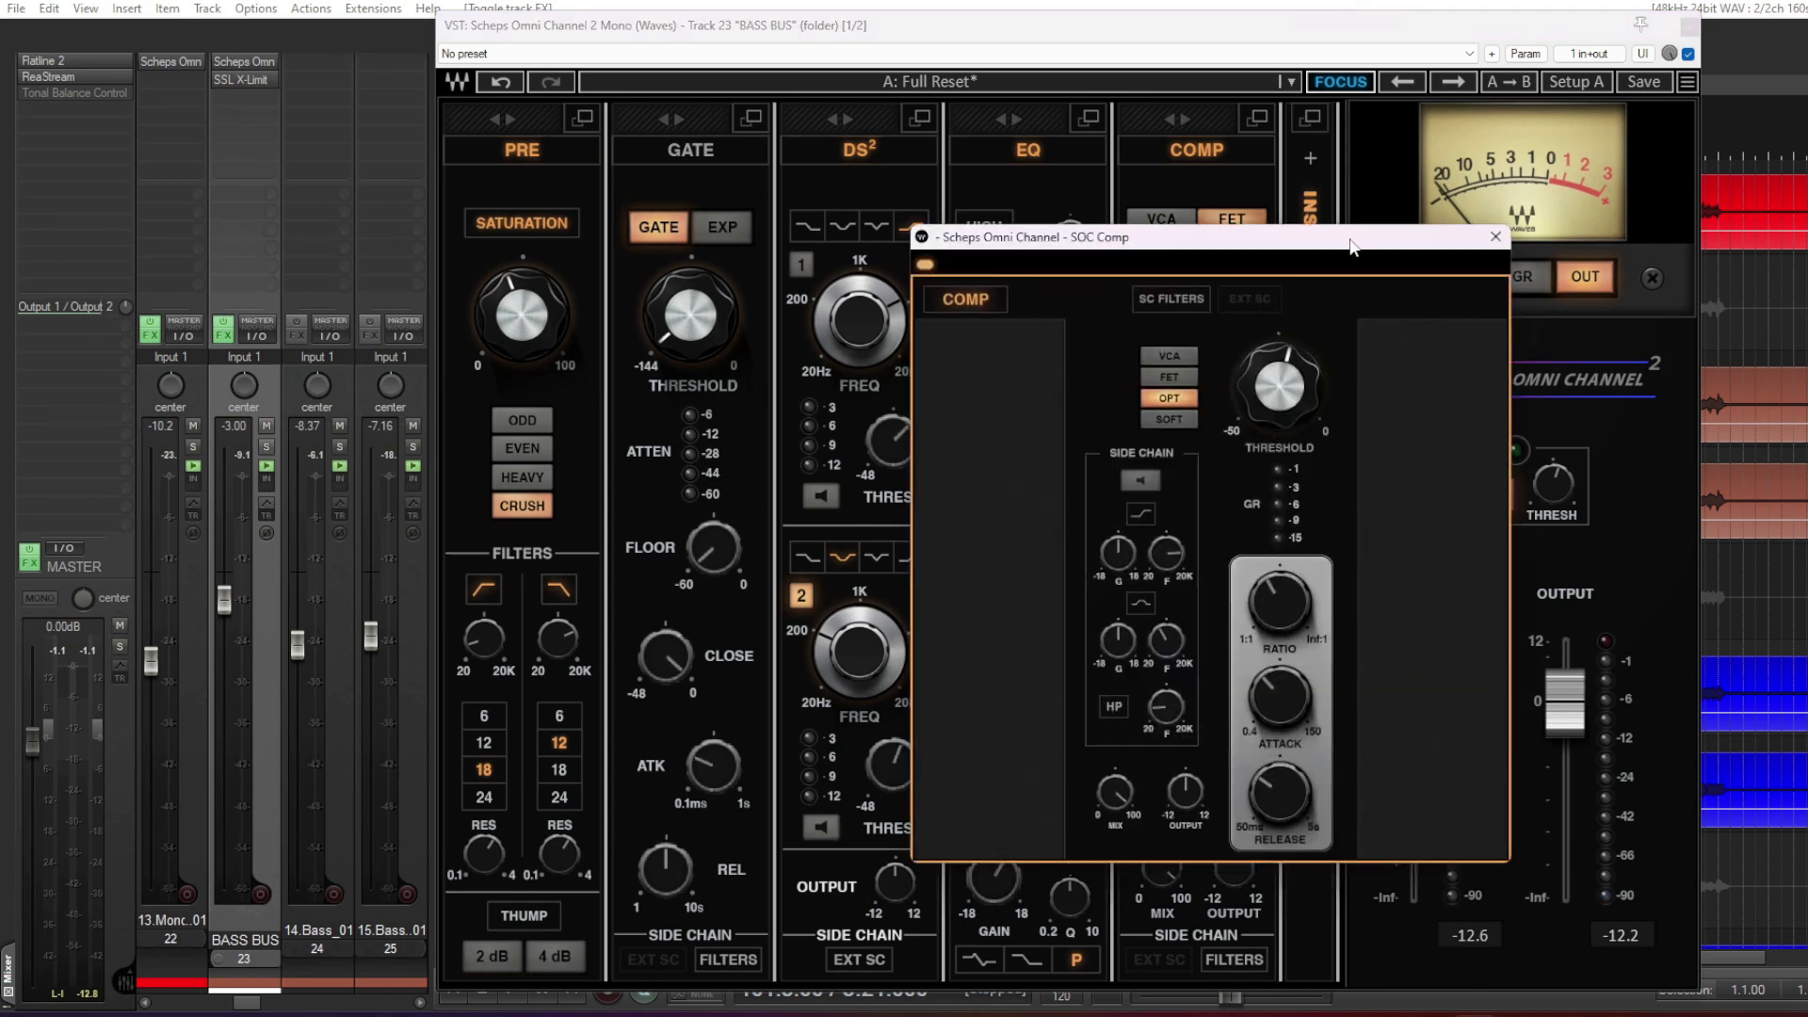
left_click(1494, 237)
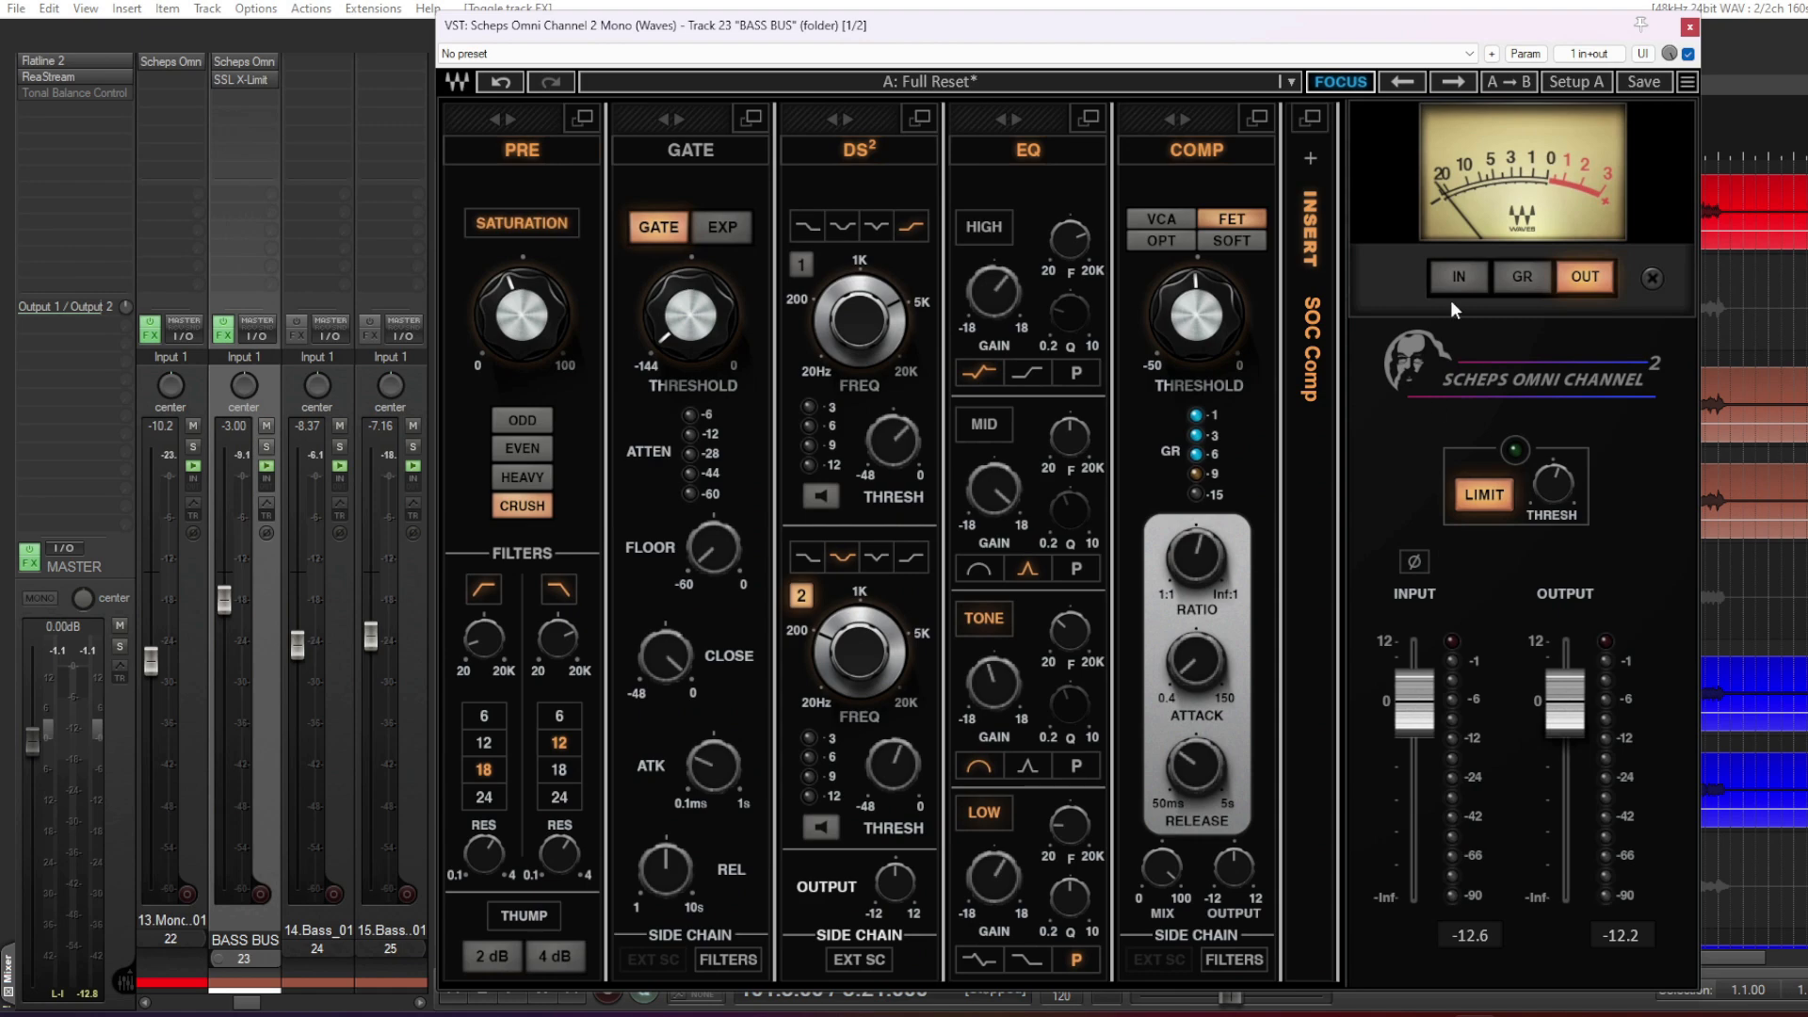
left_click(1689, 26)
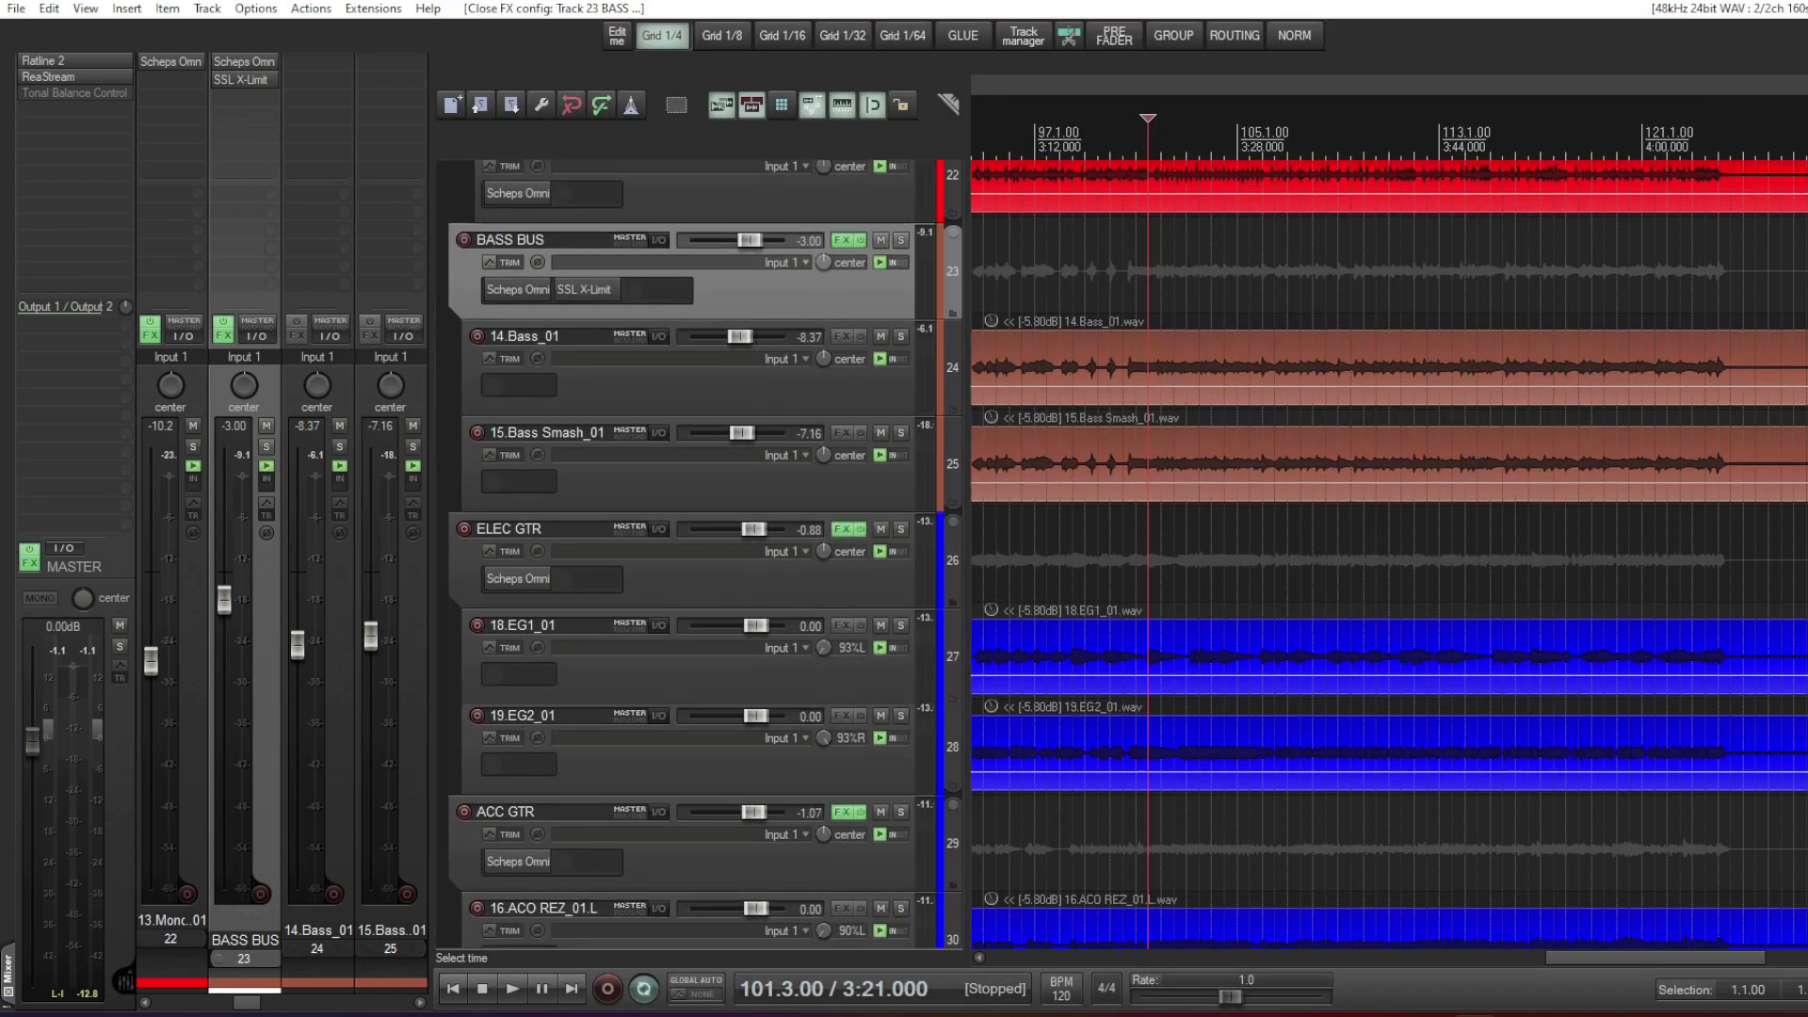
scroll(855, 324, "down", 10)
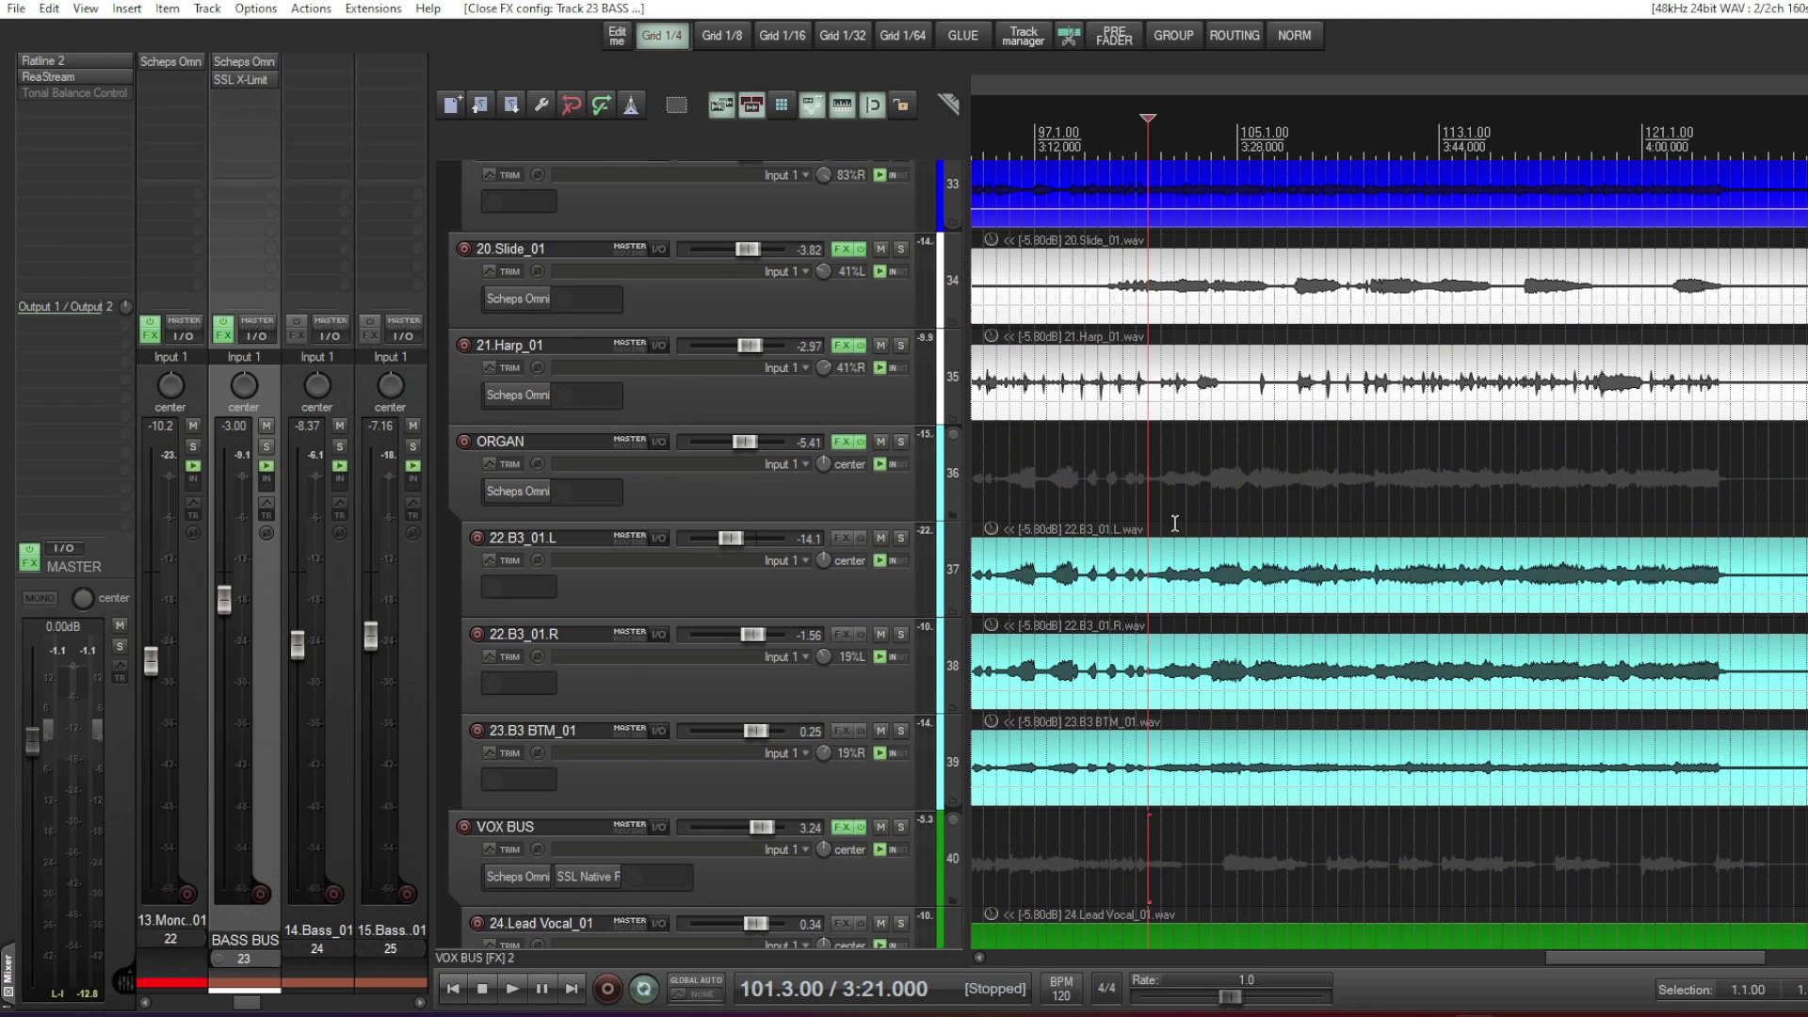
scroll(851, 505, "down", 5)
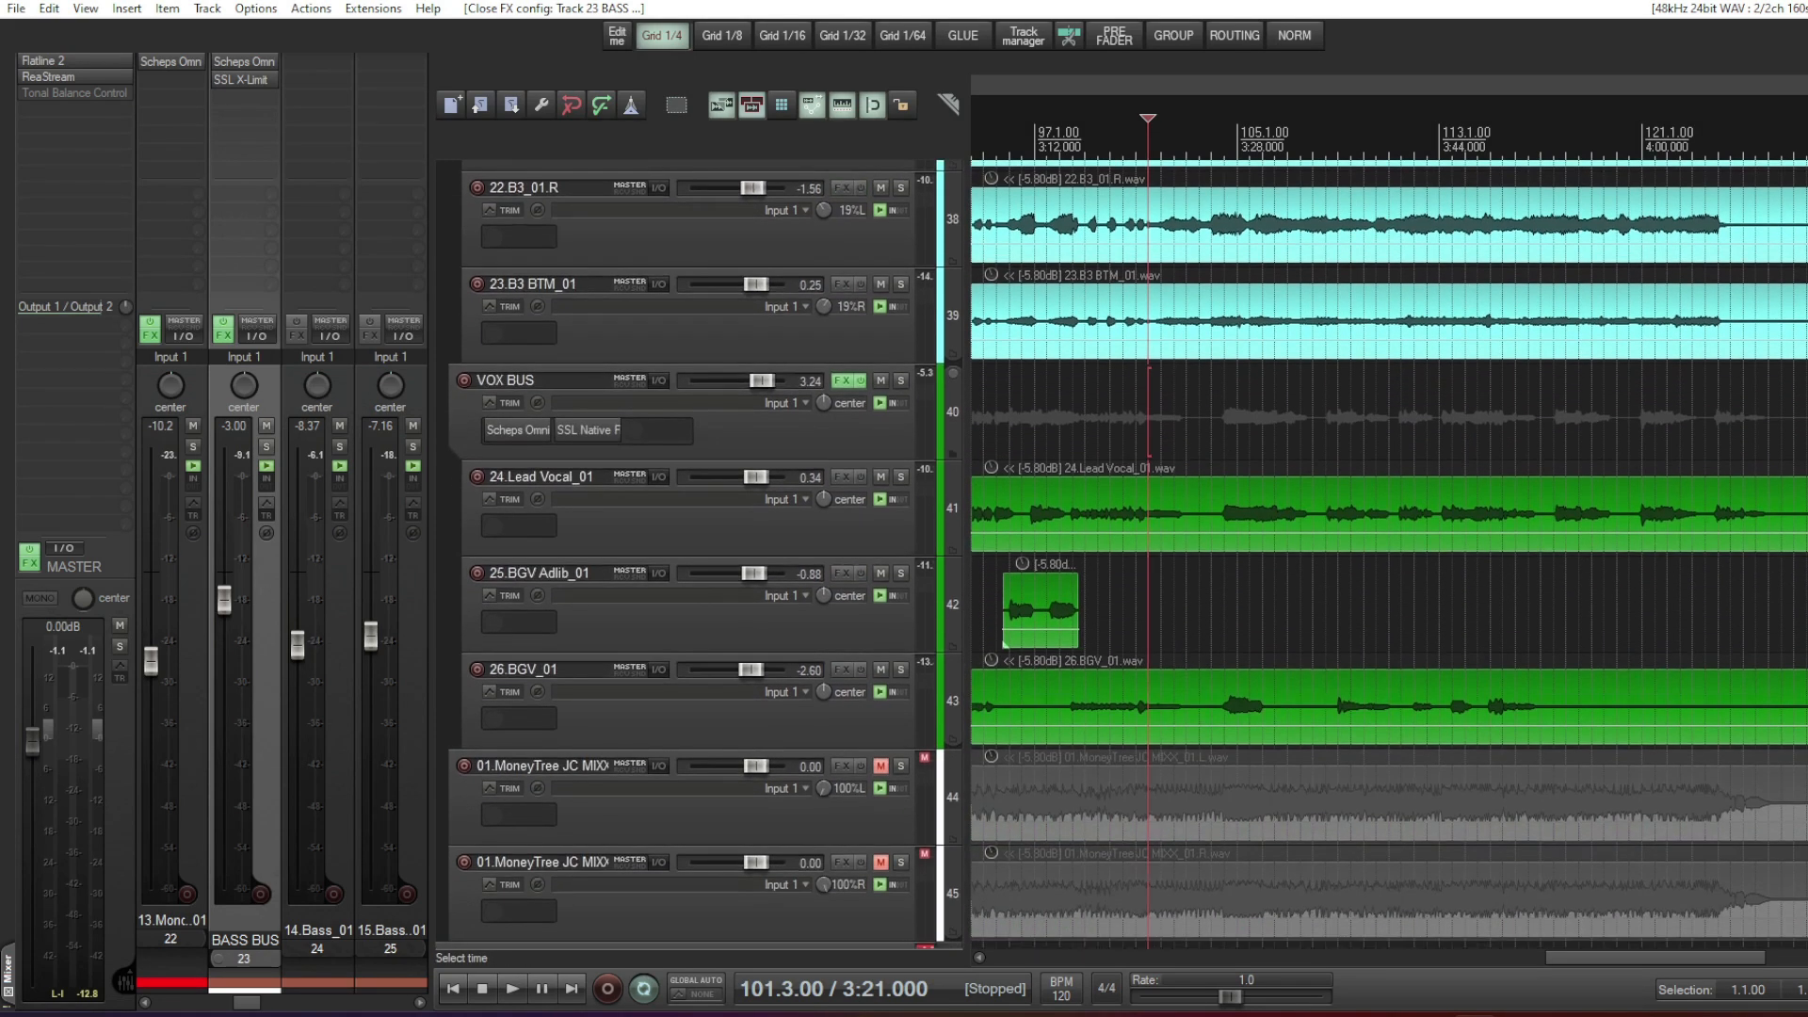
scroll(587, 396, "down", 2)
scroll(588, 302, "up", 20)
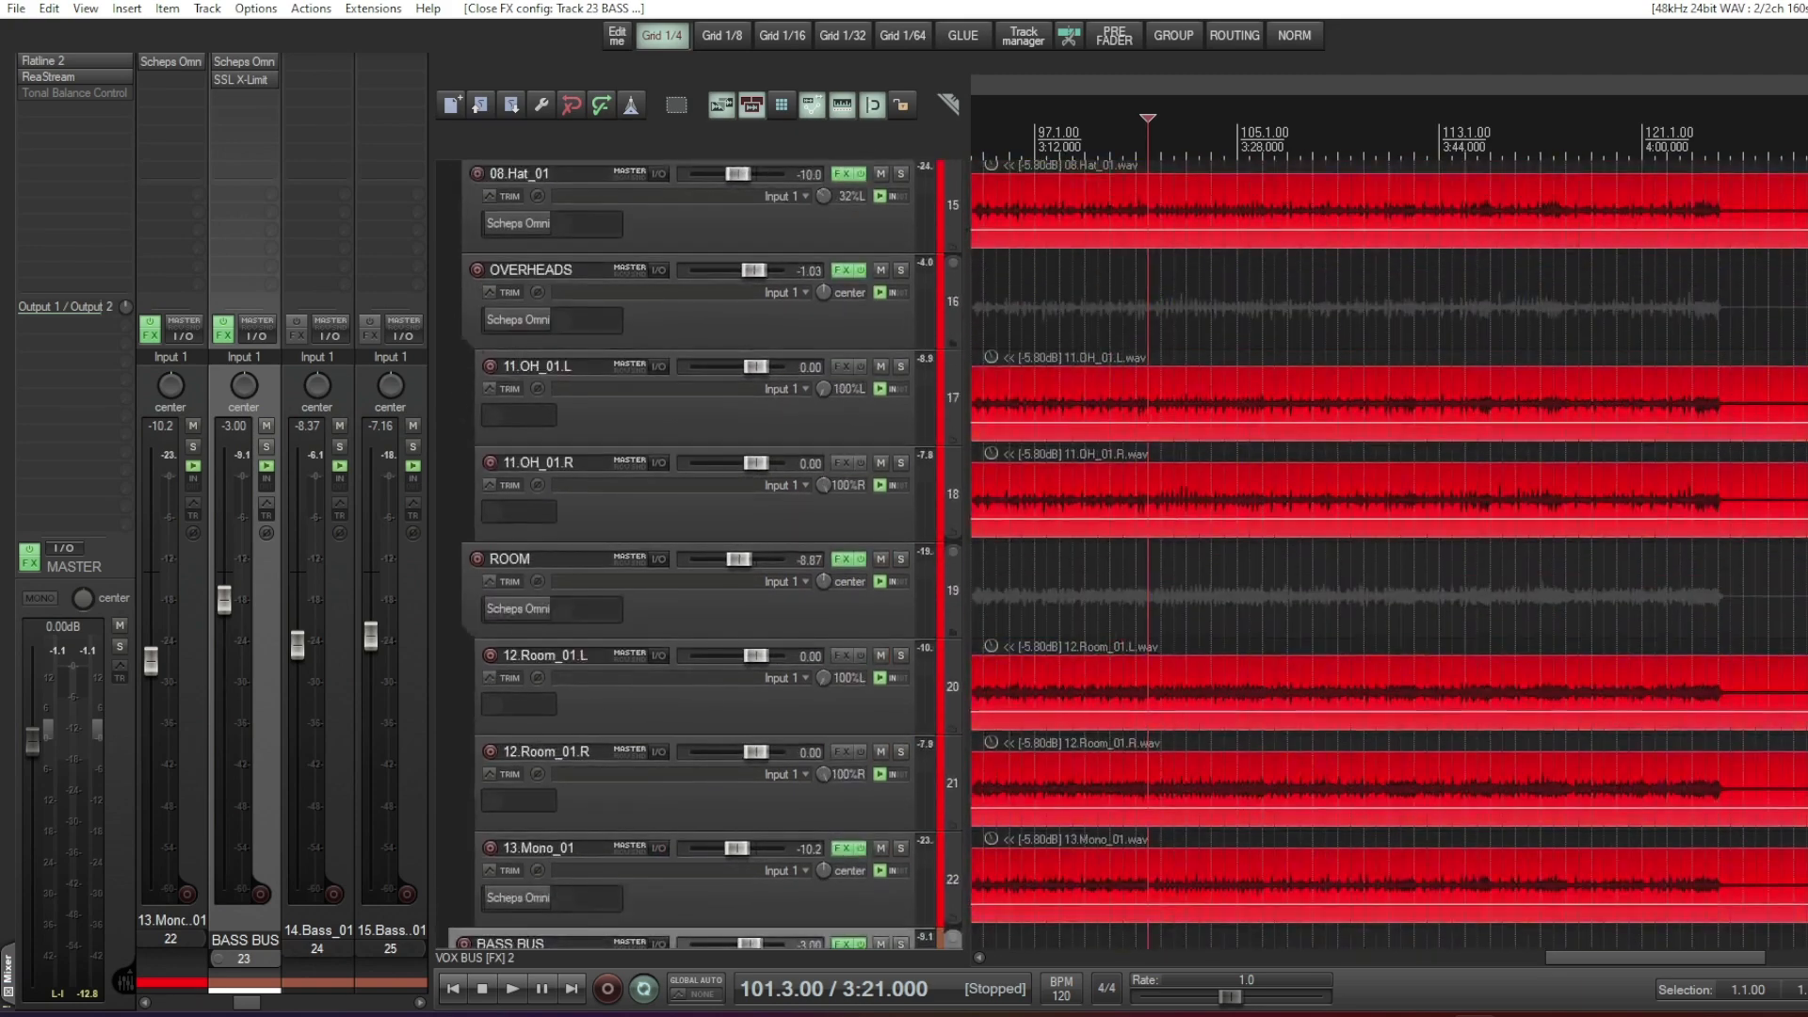